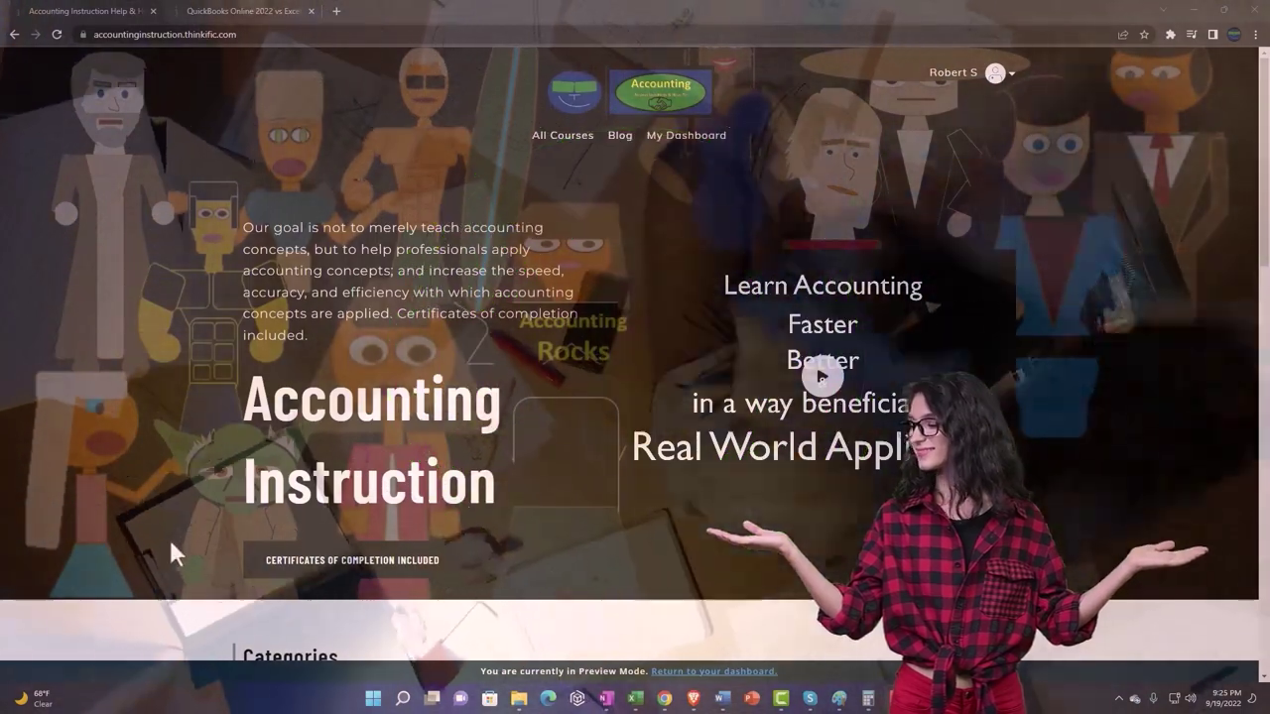
- Browse the accounting site's course categories and the QuickBooks Online 2022 course's lesson sections
{"action": "scroll", "coordinate": [176, 552], "scroll_direction": "down", "scroll_amount": 6}
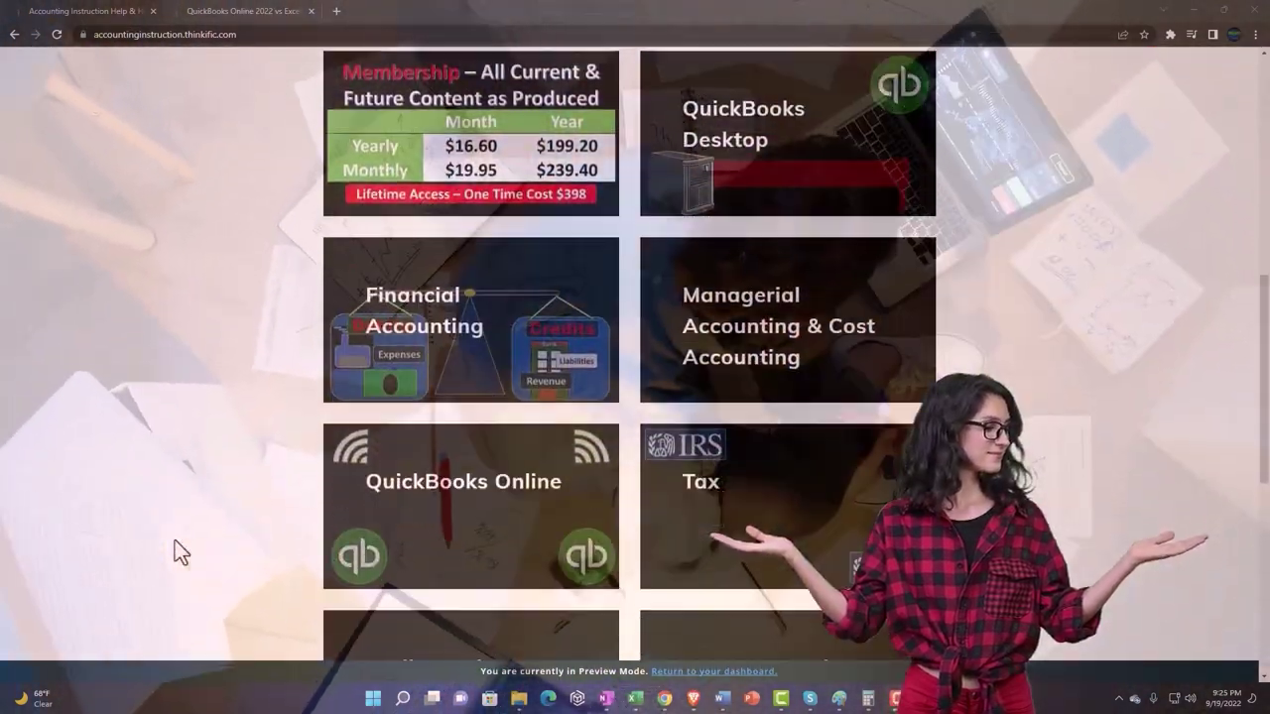
{"action": "scroll", "coordinate": [175, 553], "scroll_direction": "down", "scroll_amount": 3}
{"action": "scroll", "coordinate": [175, 541], "scroll_direction": "down", "scroll_amount": 3}
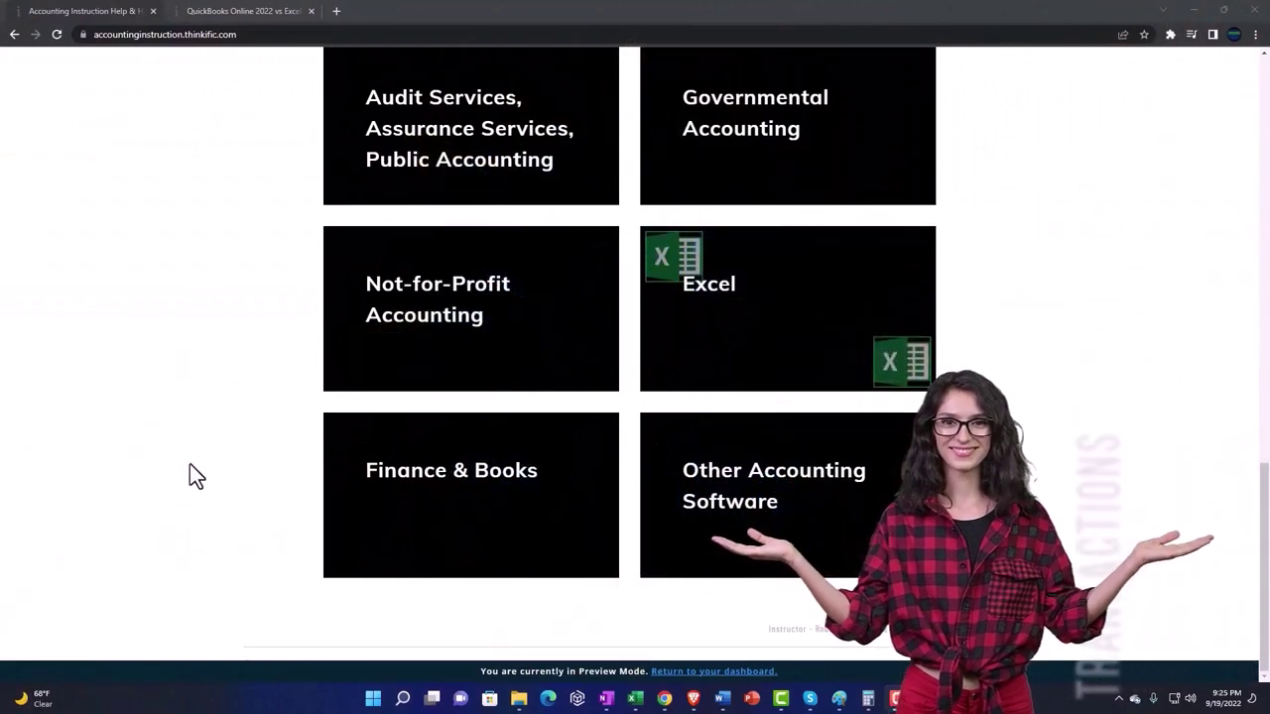
{"action": "left_click", "coordinate": [226, 10]}
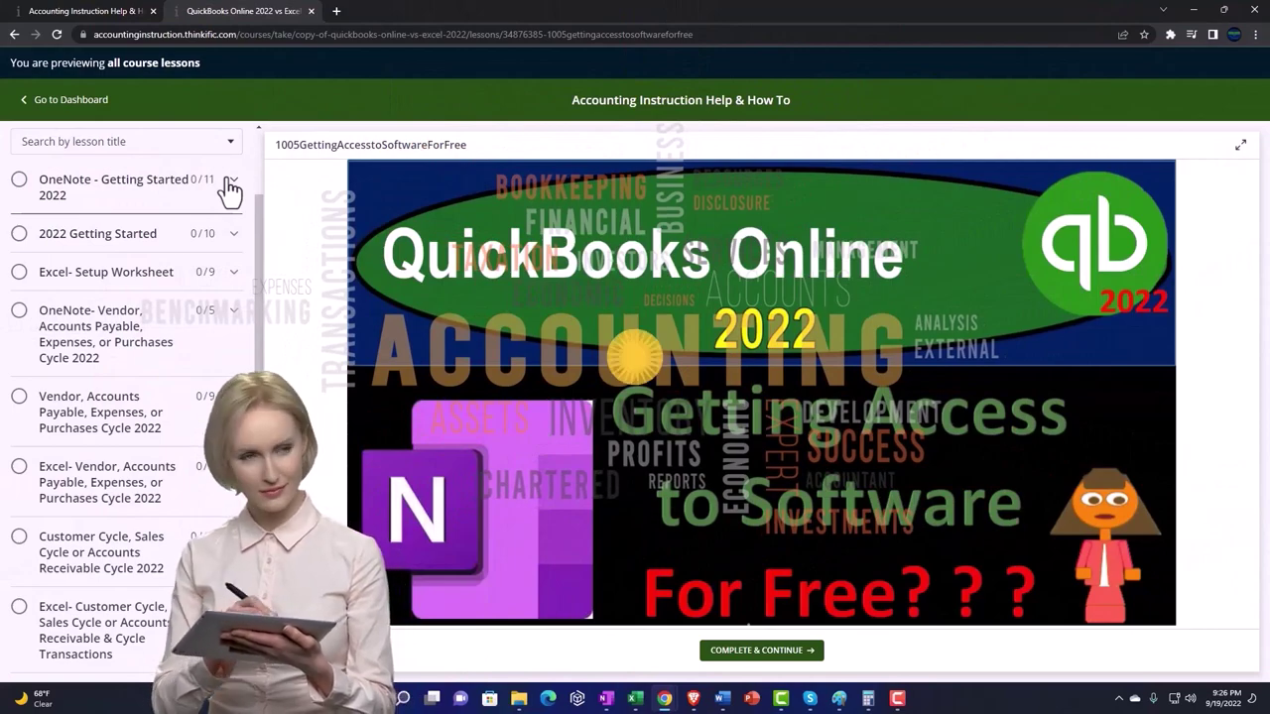
{"action": "left_click", "coordinate": [230, 184]}
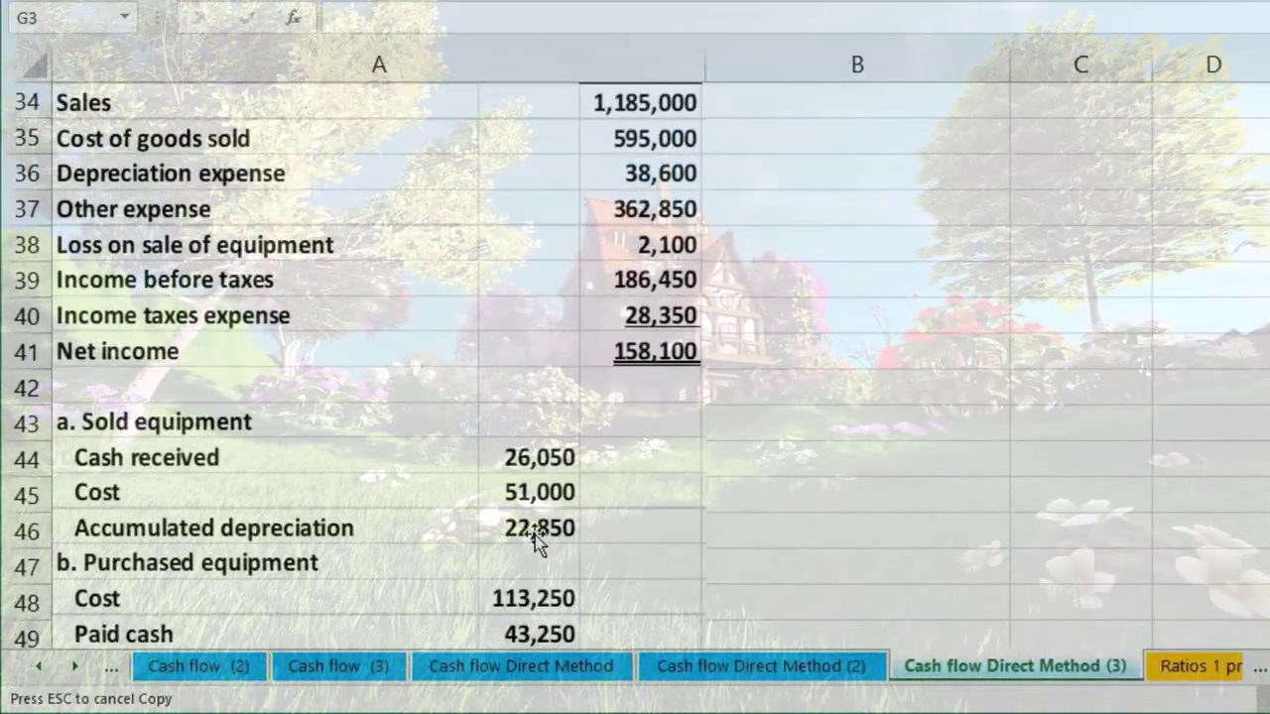
- Review the source balance sheet, the account comparison table and the cash flow headings on the Cash flow Direct Method (3) sheet
{"action": "scroll", "coordinate": [535, 541], "scroll_direction": "up", "scroll_amount": 10}
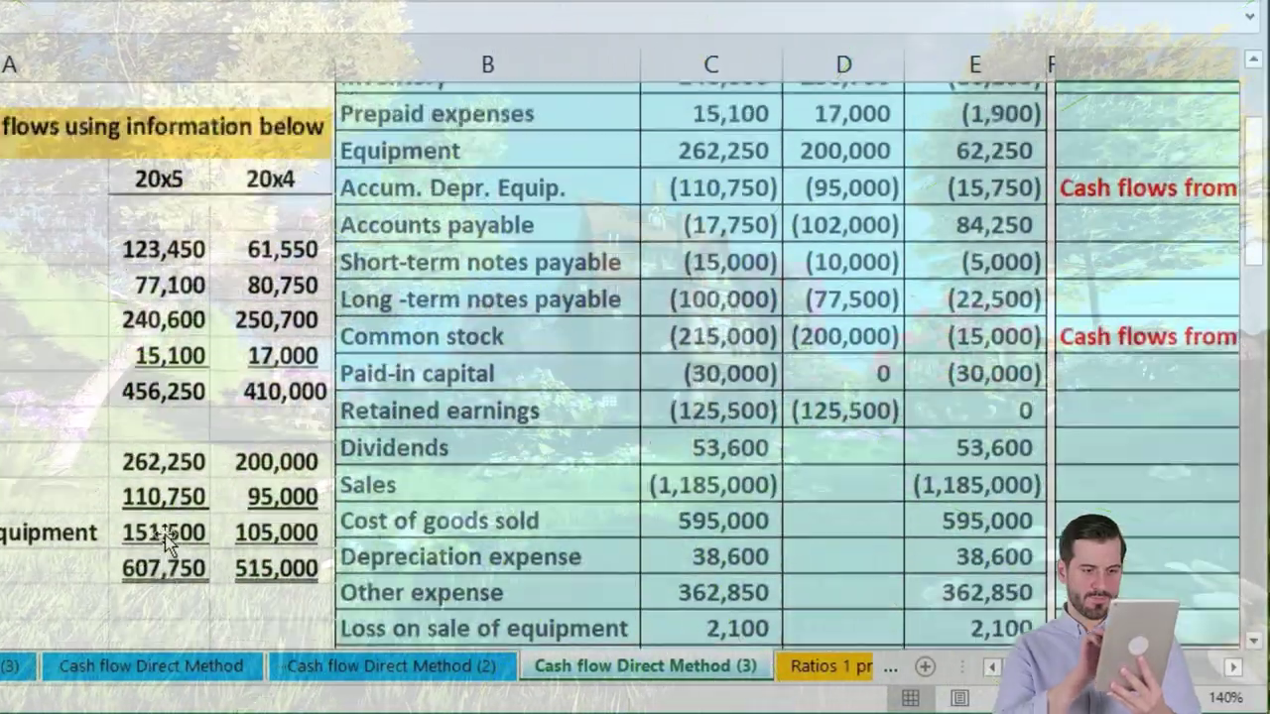
{"action": "scroll", "coordinate": [167, 541], "scroll_direction": "up", "scroll_amount": 2}
{"action": "left_click", "coordinate": [449, 399]}
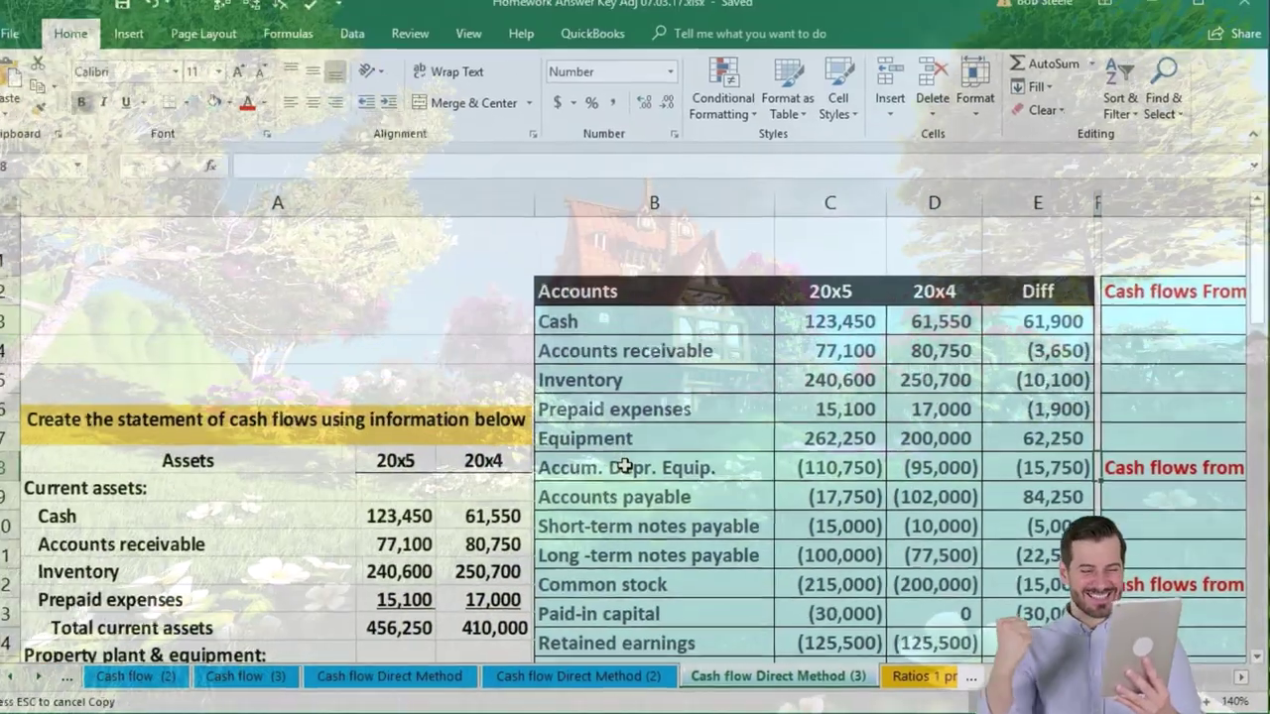
{"action": "left_click", "coordinate": [1103, 401]}
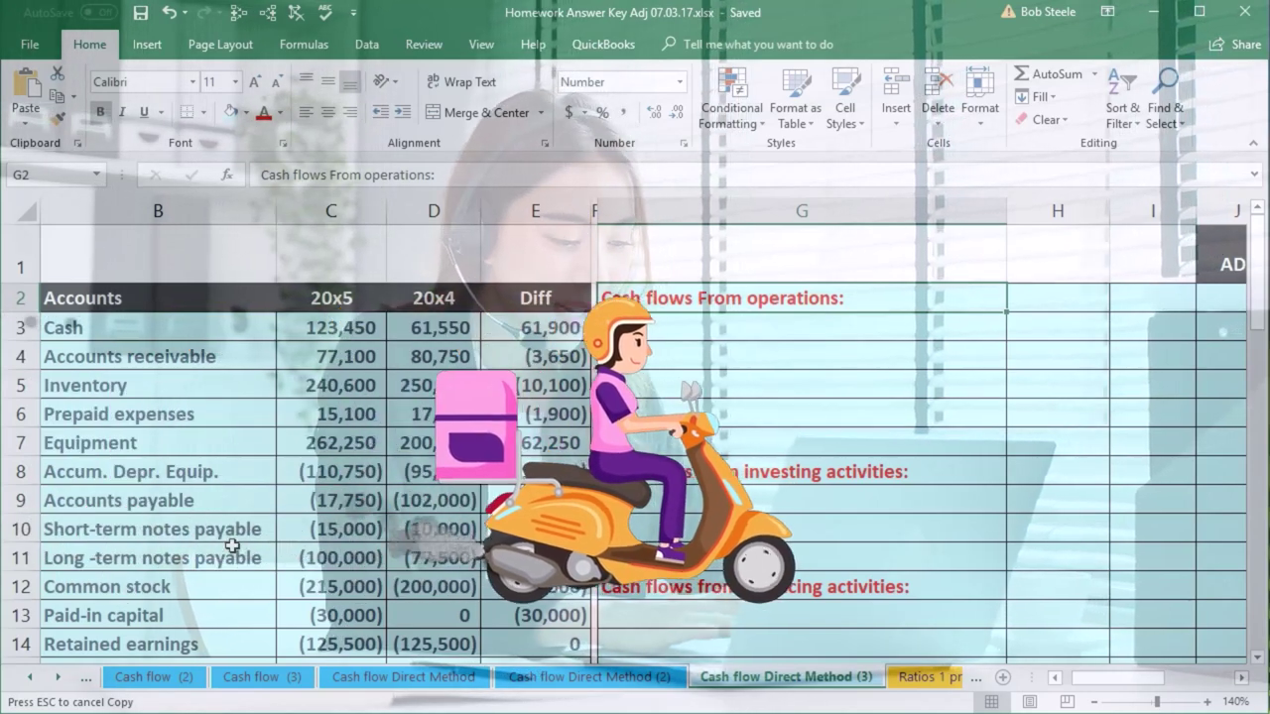
{"action": "left_click", "coordinate": [269, 489]}
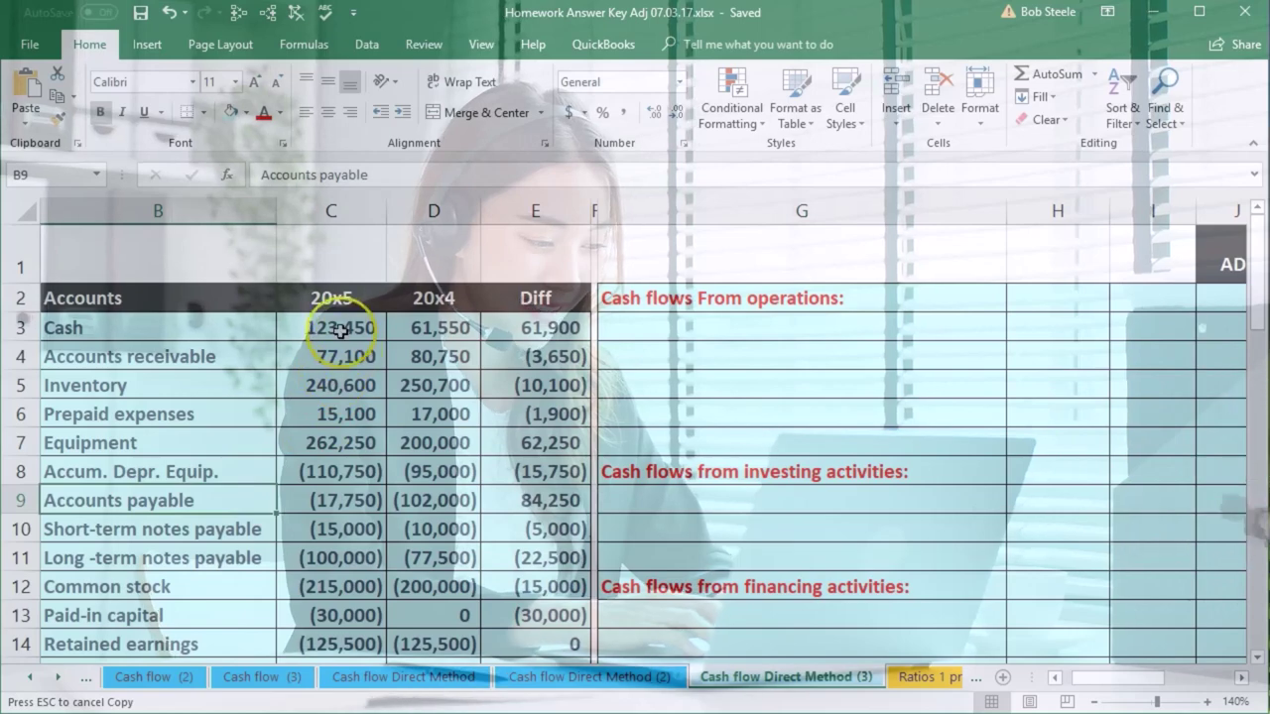
- Inspect the 20x5 account balances and check the SUM formulas totalling the 20x5 and 20x4 columns in C22 and D22
{"action": "left_click_drag", "start_coordinate": [340, 331], "coordinate": [337, 355]}
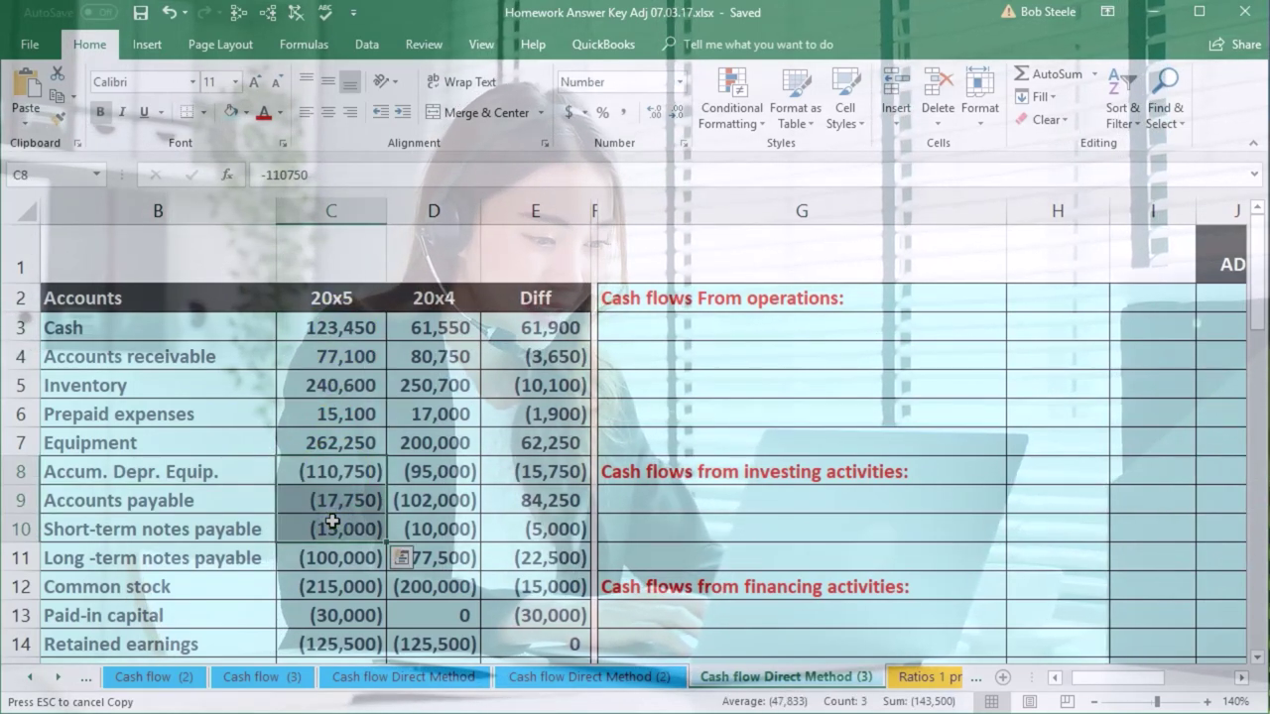
{"action": "scroll", "coordinate": [331, 521], "scroll_direction": "down", "scroll_amount": 3}
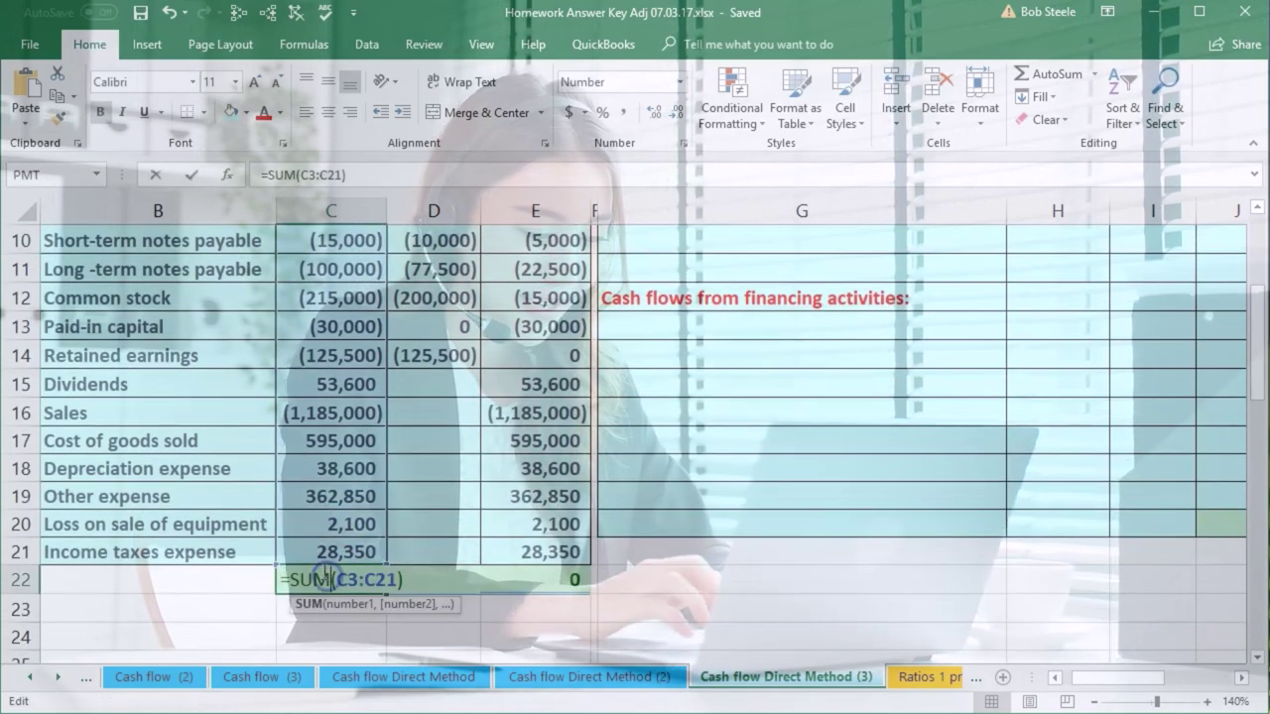
{"action": "key", "text": "Return"}
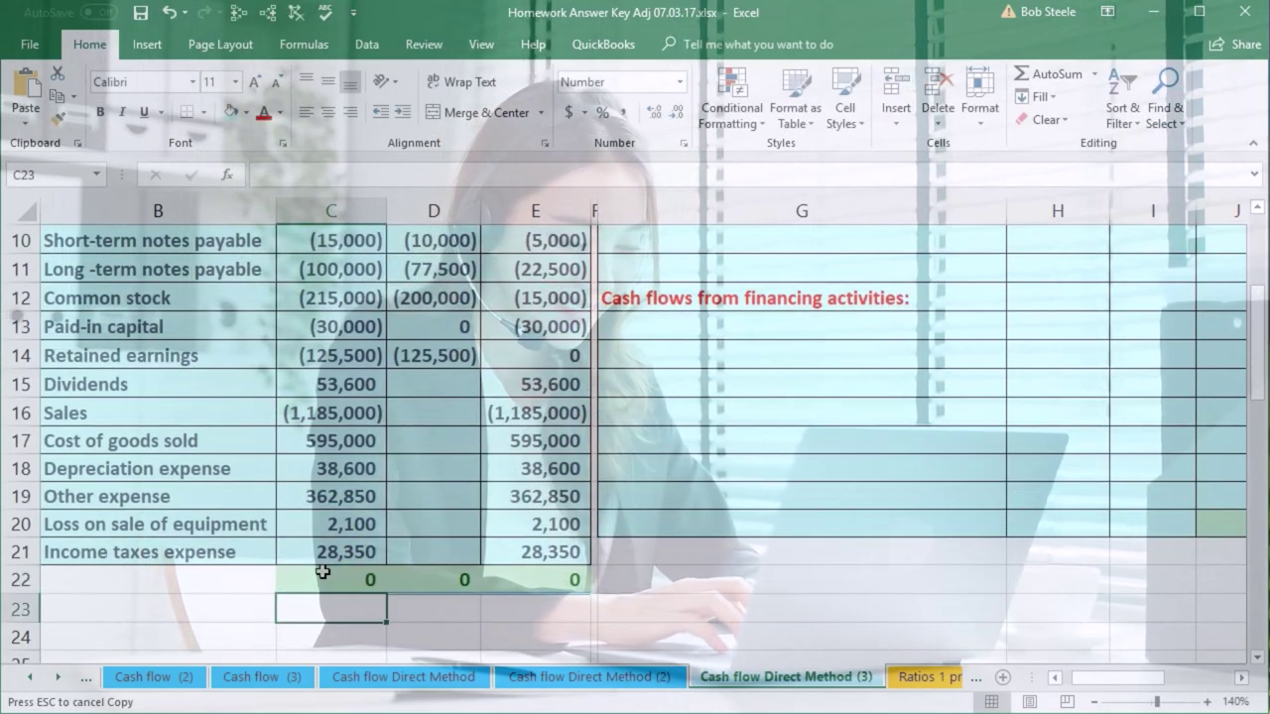
{"action": "double_click", "coordinate": [431, 579]}
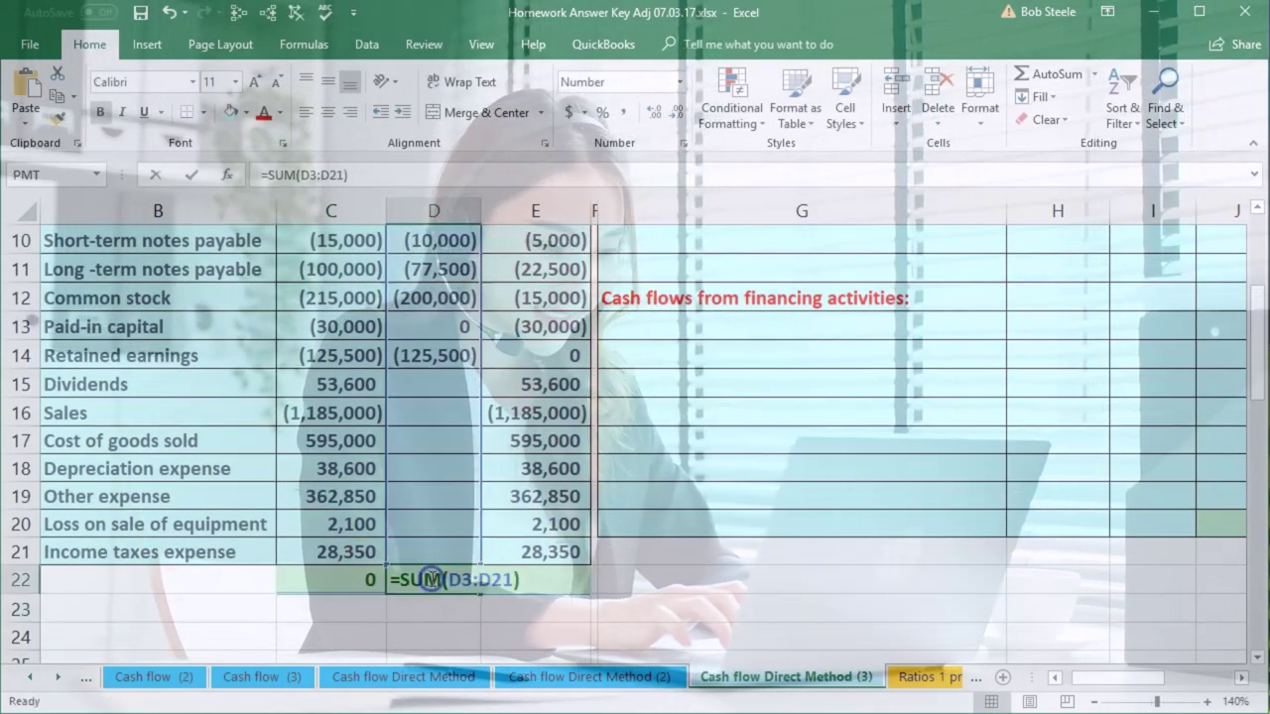
{"action": "key", "text": "Return"}
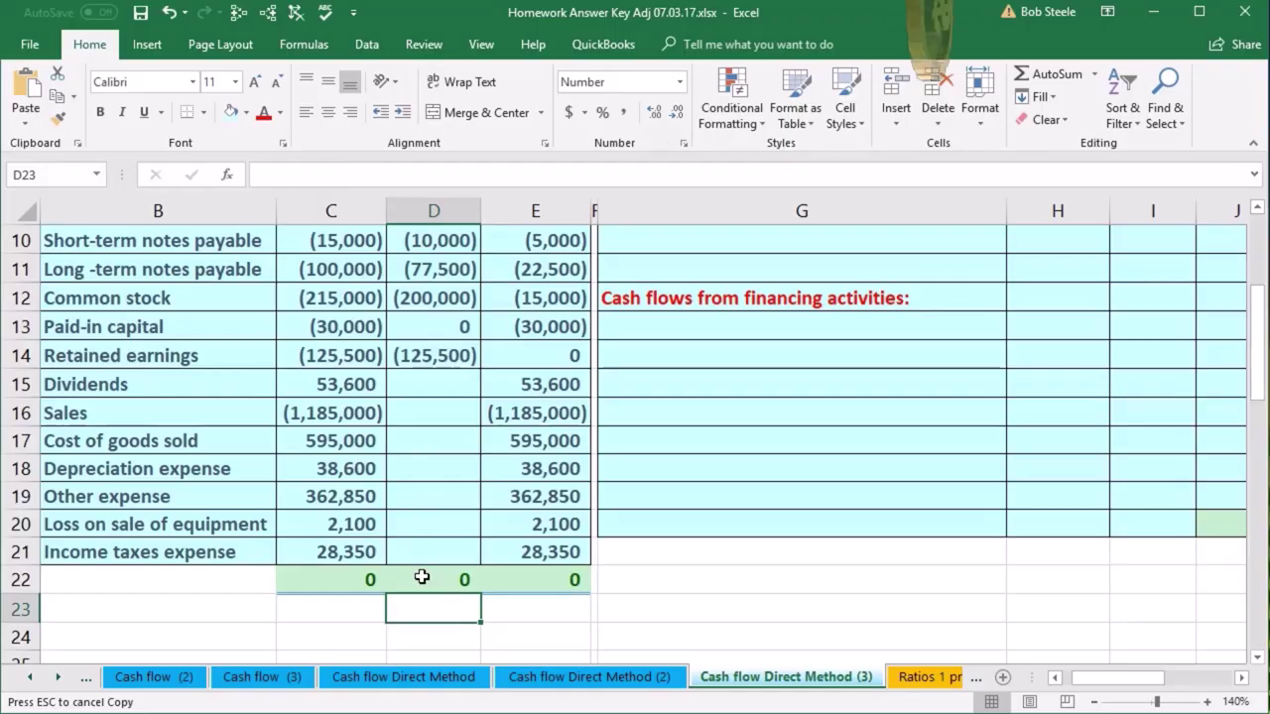
- Check the difference formulas for Cash and Accounts receivable in E3 and E4
{"action": "scroll", "coordinate": [422, 578], "scroll_direction": "up", "scroll_amount": 3}
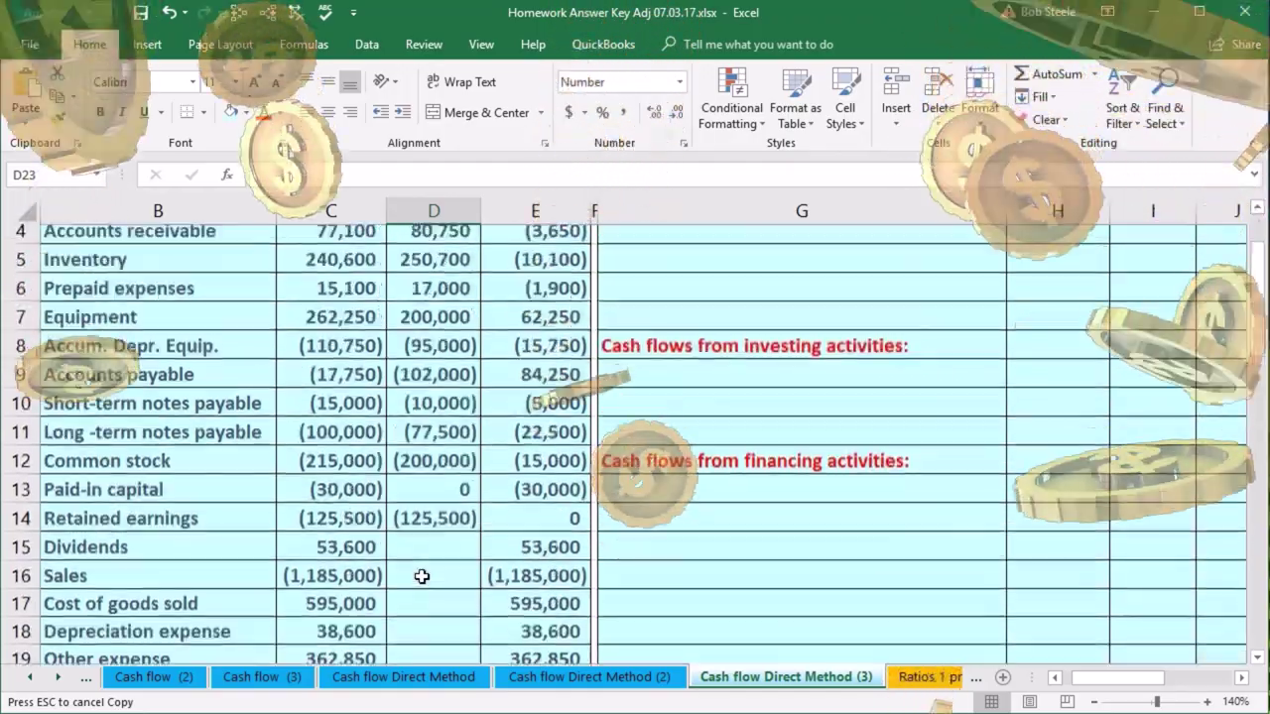
{"action": "double_click", "coordinate": [523, 326]}
{"action": "key", "text": "Return"}
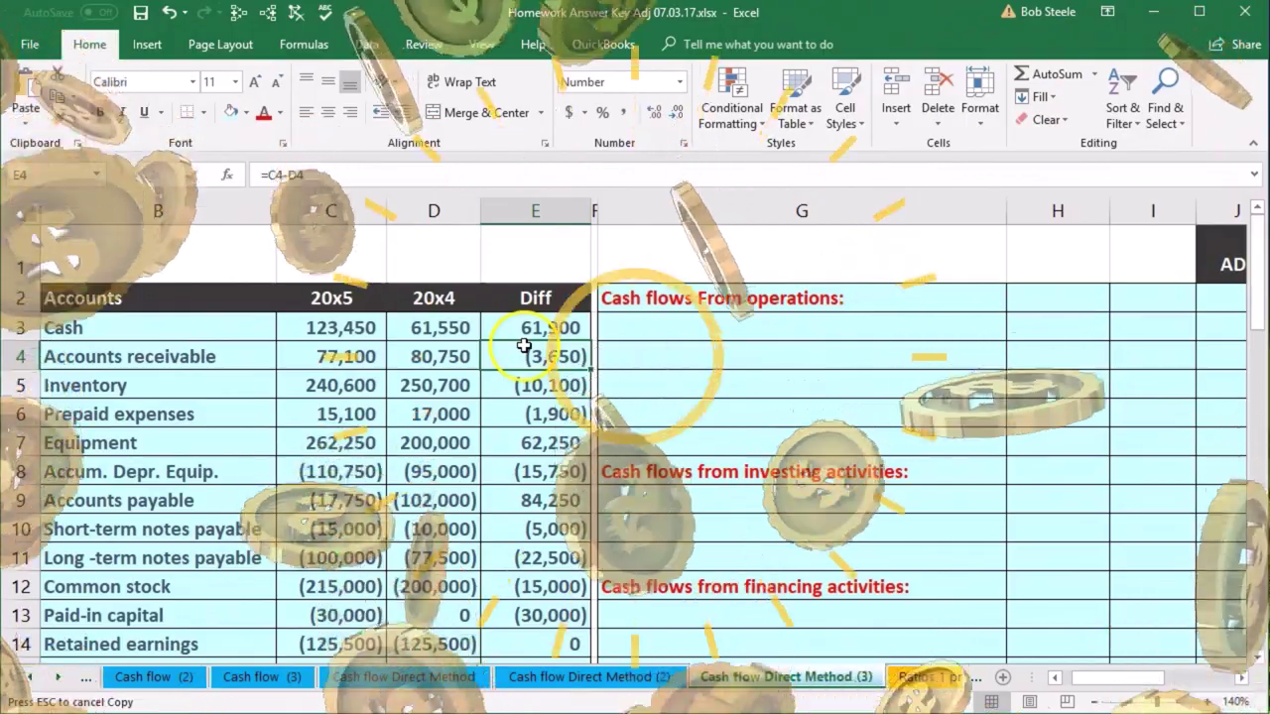
{"action": "double_click", "coordinate": [523, 348]}
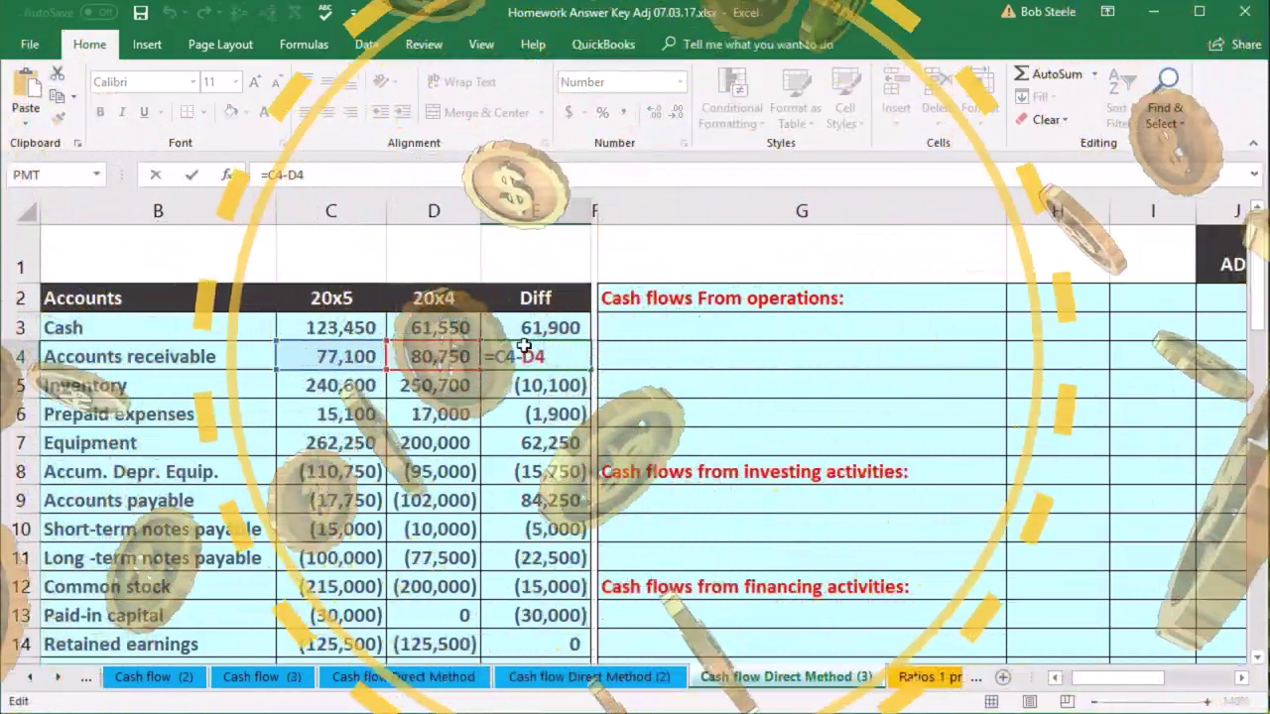
{"action": "key", "text": "Return"}
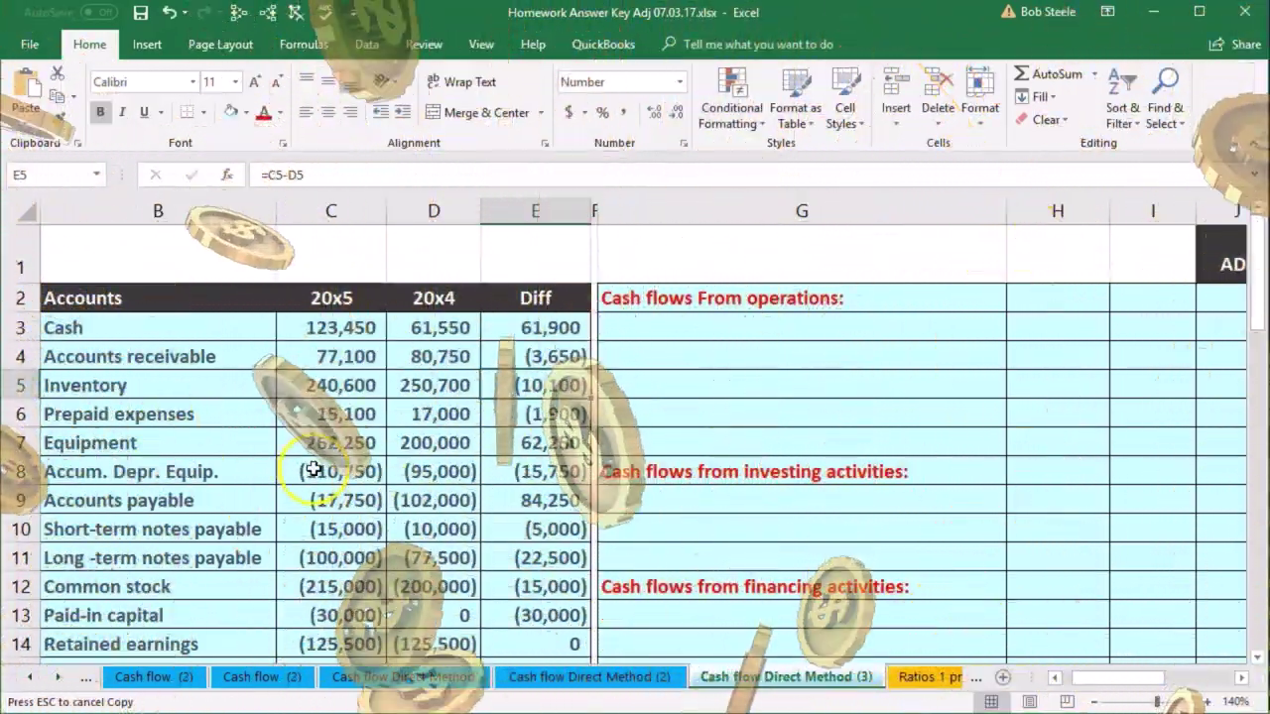
- Check the SUM formula that totals the Diff column in E22
{"action": "scroll", "coordinate": [451, 367], "scroll_direction": "down", "scroll_amount": 4}
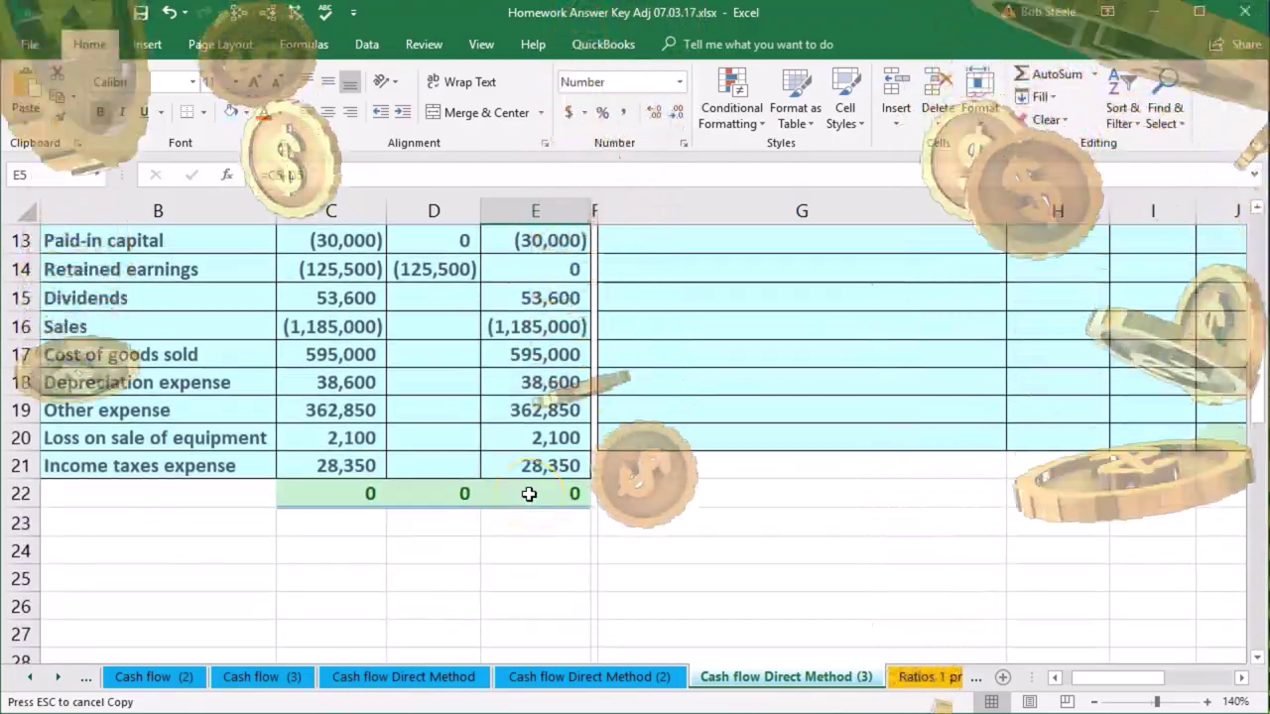
{"action": "double_click", "coordinate": [529, 493]}
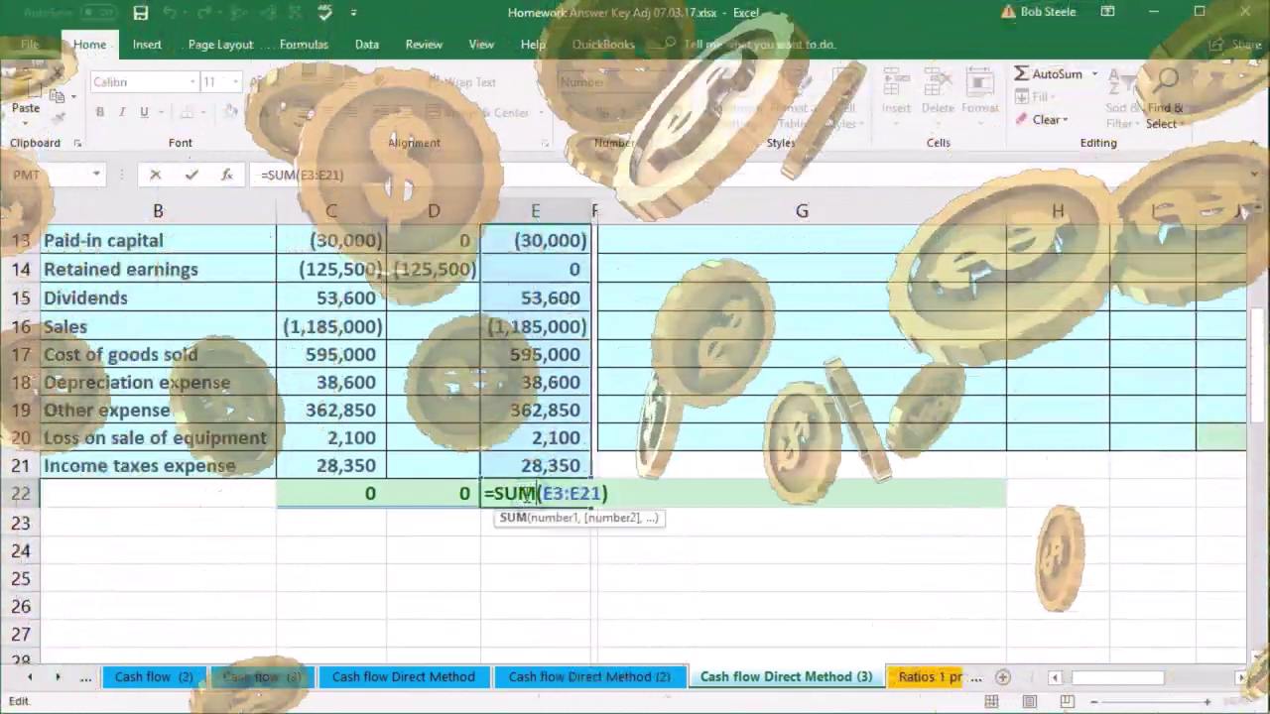
{"action": "key", "text": "Return"}
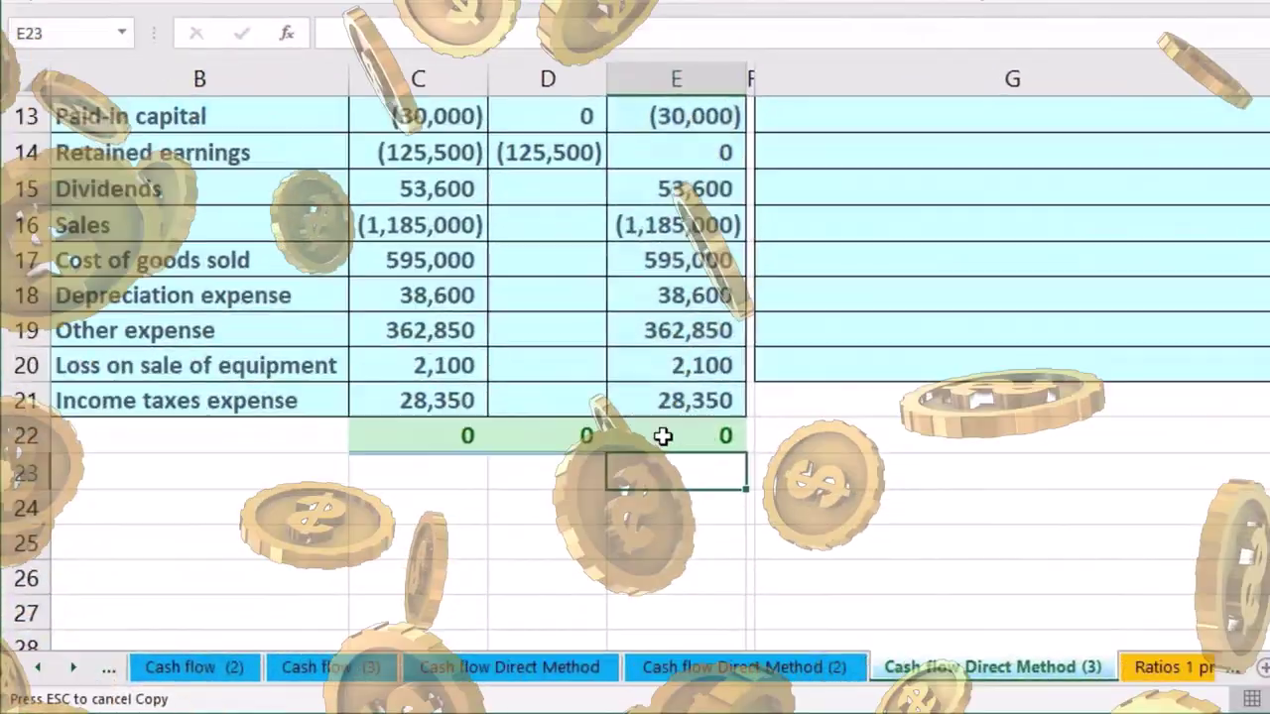
- Compare the Accum. Depr. Equip. balances for 20x5 and 20x4 with their difference in row 8
{"action": "scroll", "coordinate": [663, 436], "scroll_direction": "up", "scroll_amount": 4}
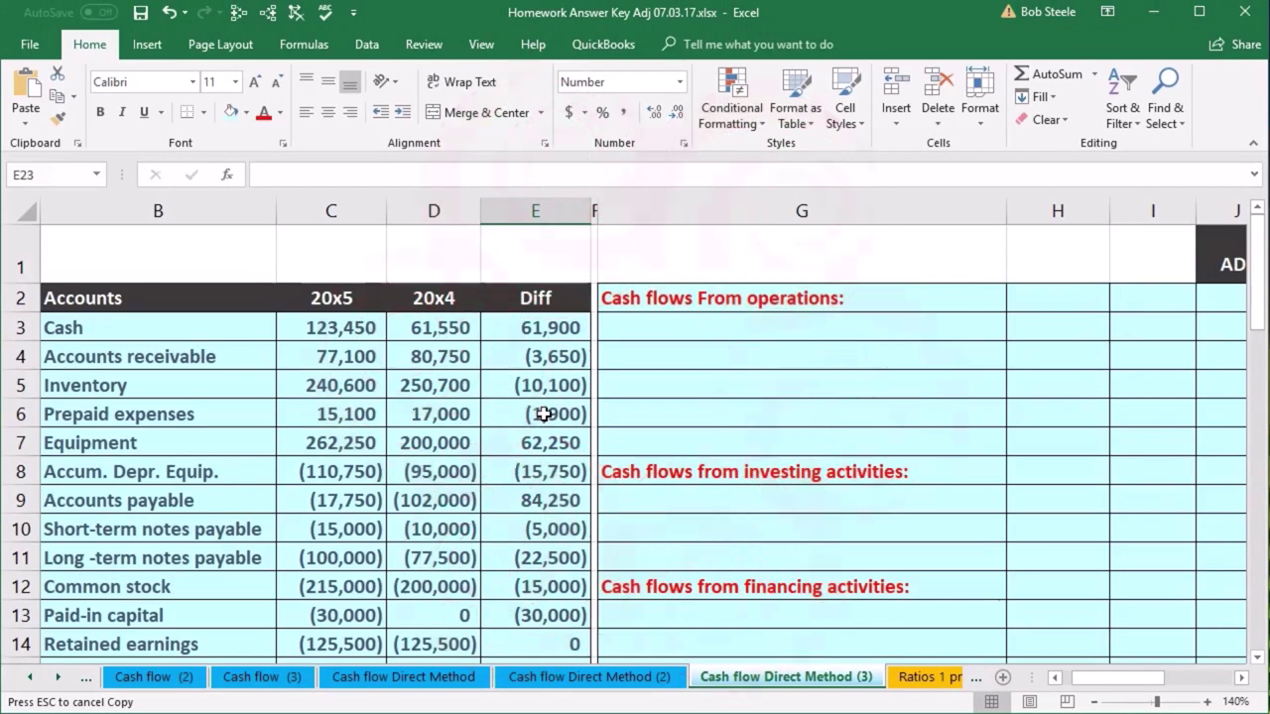
{"action": "left_click", "coordinate": [309, 458]}
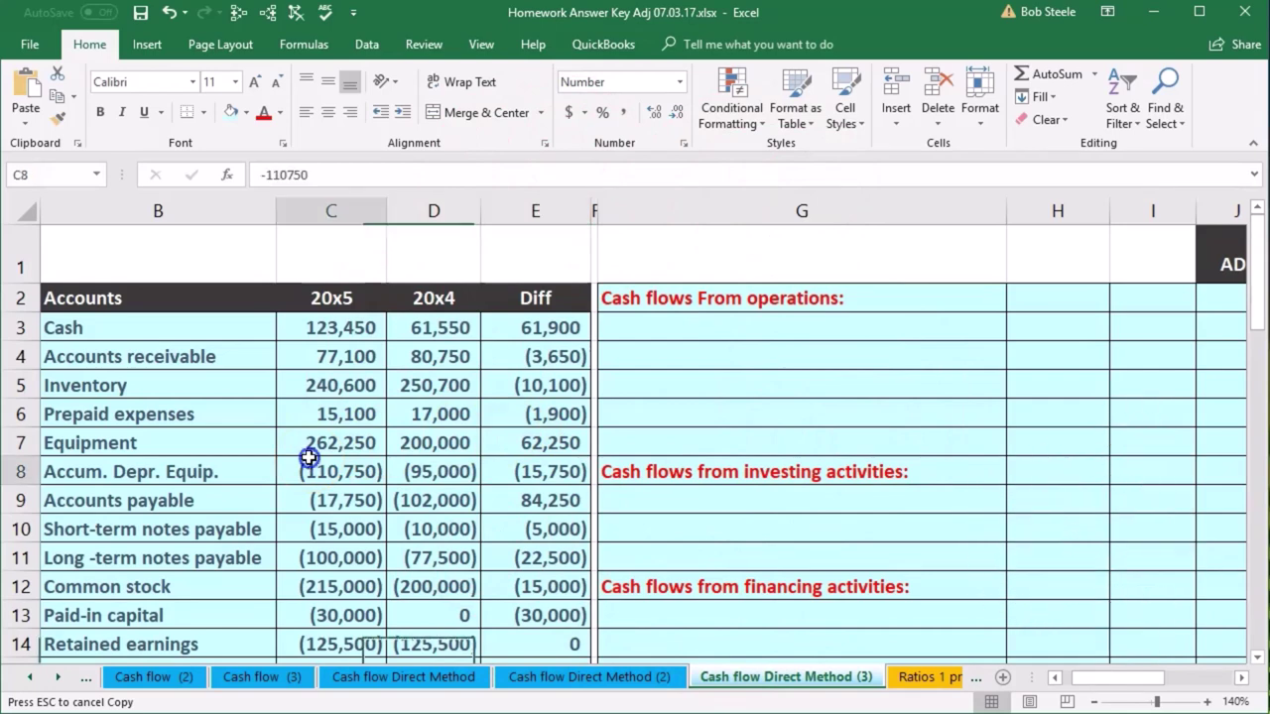
{"action": "left_click", "coordinate": [423, 457]}
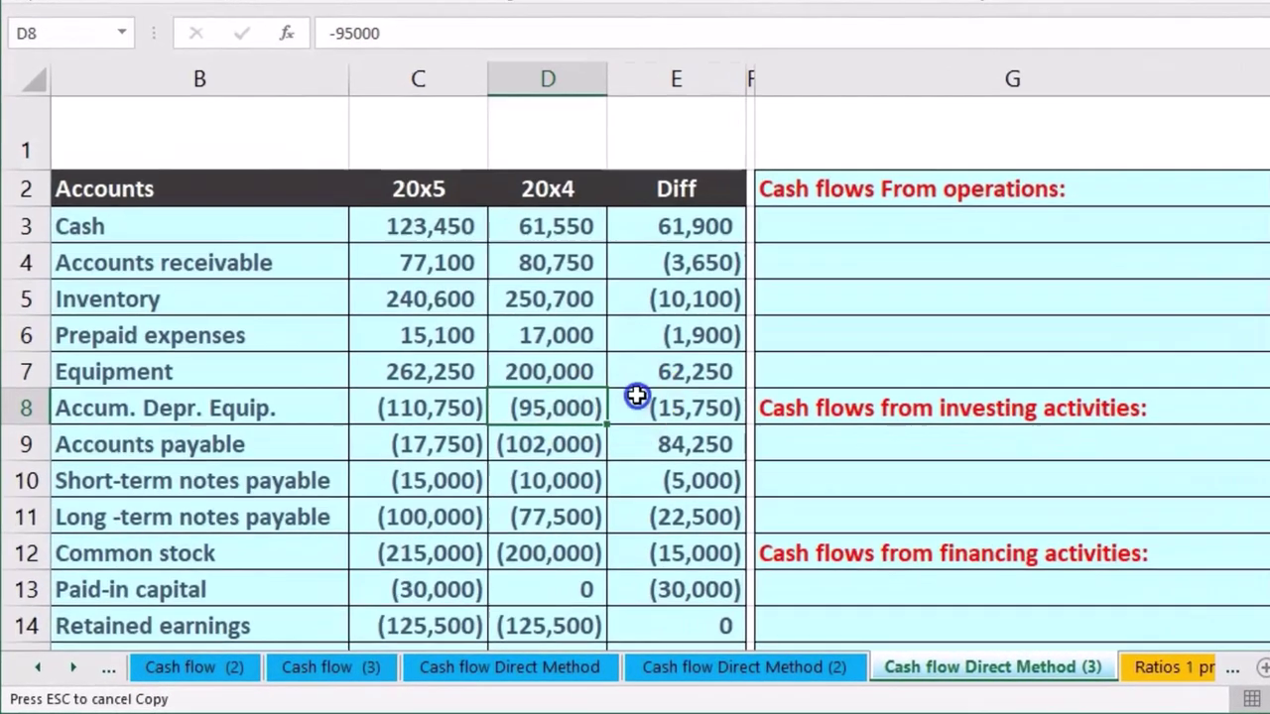
{"action": "left_click", "coordinate": [506, 470]}
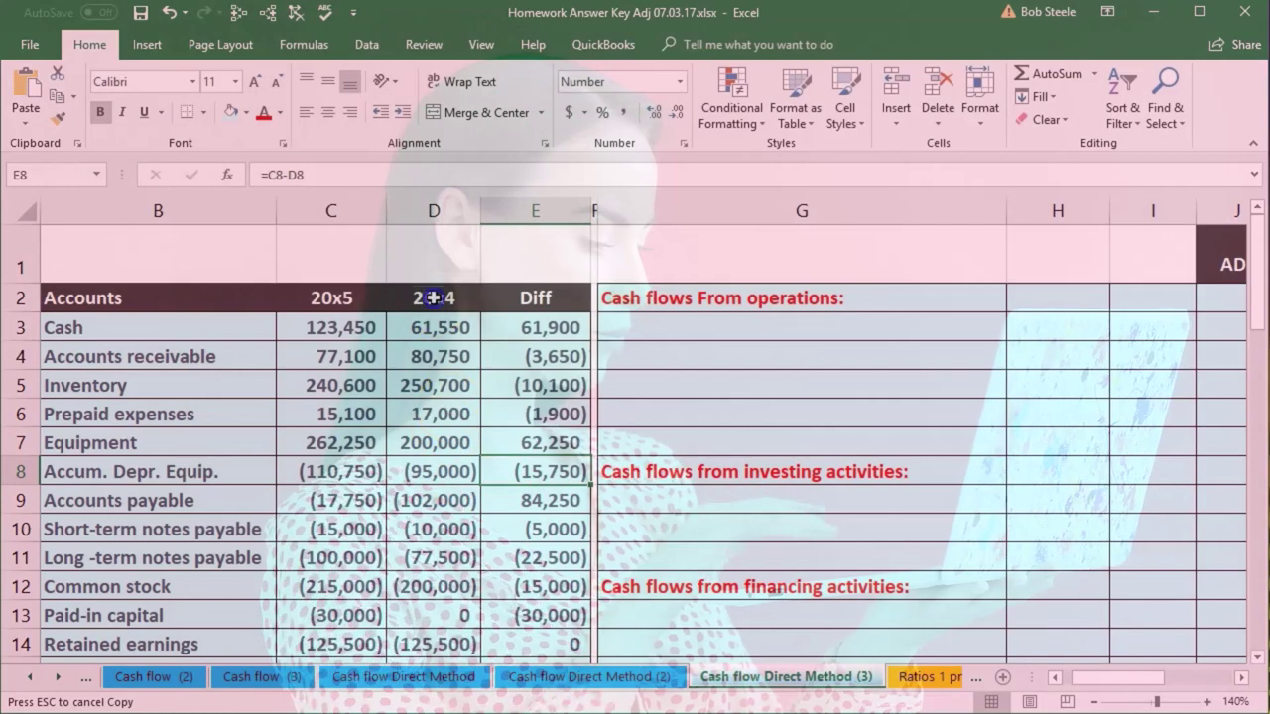
- Go over the 20x4, 20x5 and Diff column headings of the accounts table
{"action": "left_click", "coordinate": [433, 298]}
{"action": "left_click", "coordinate": [363, 297]}
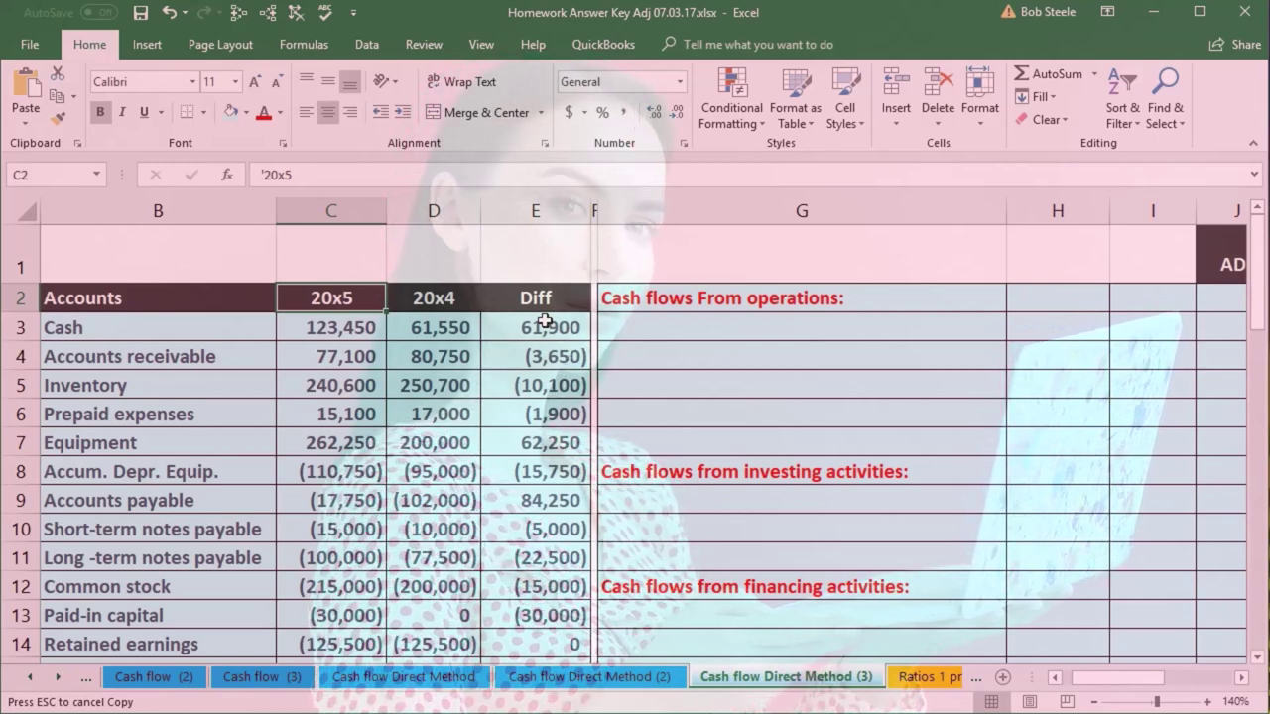
{"action": "left_click", "coordinate": [443, 297]}
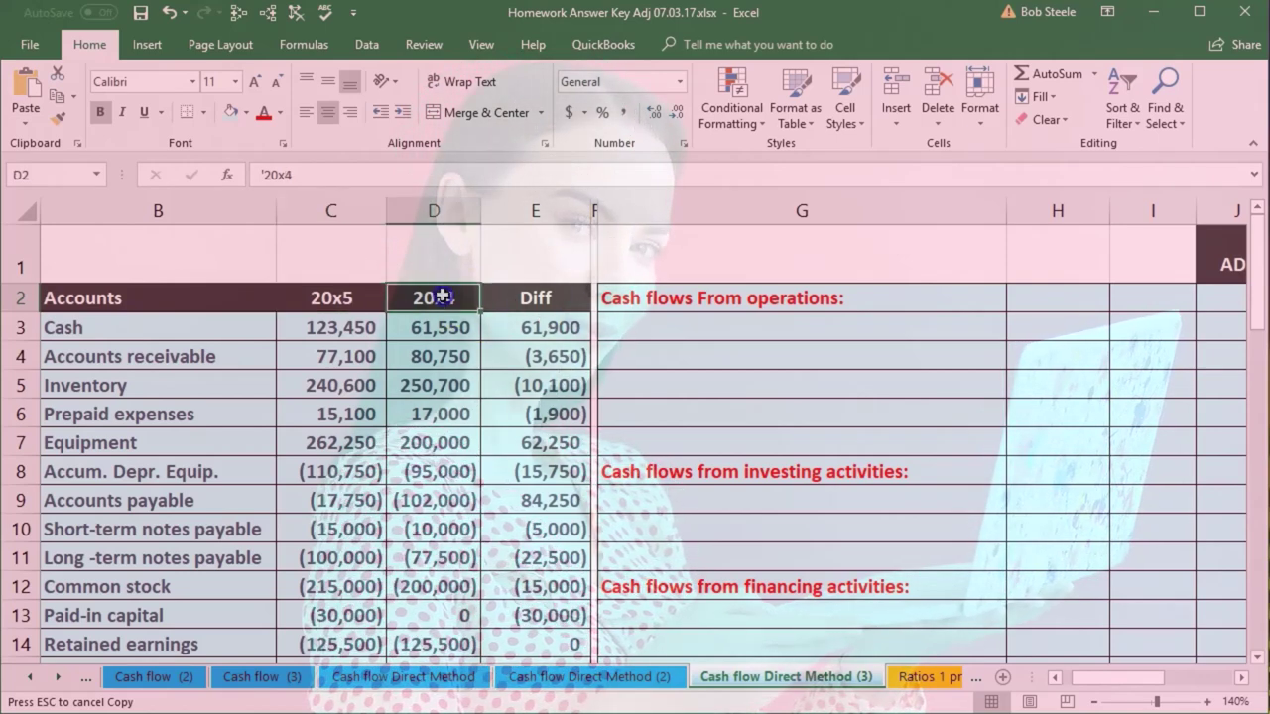
{"action": "left_click", "coordinate": [340, 300]}
{"action": "left_click", "coordinate": [523, 308]}
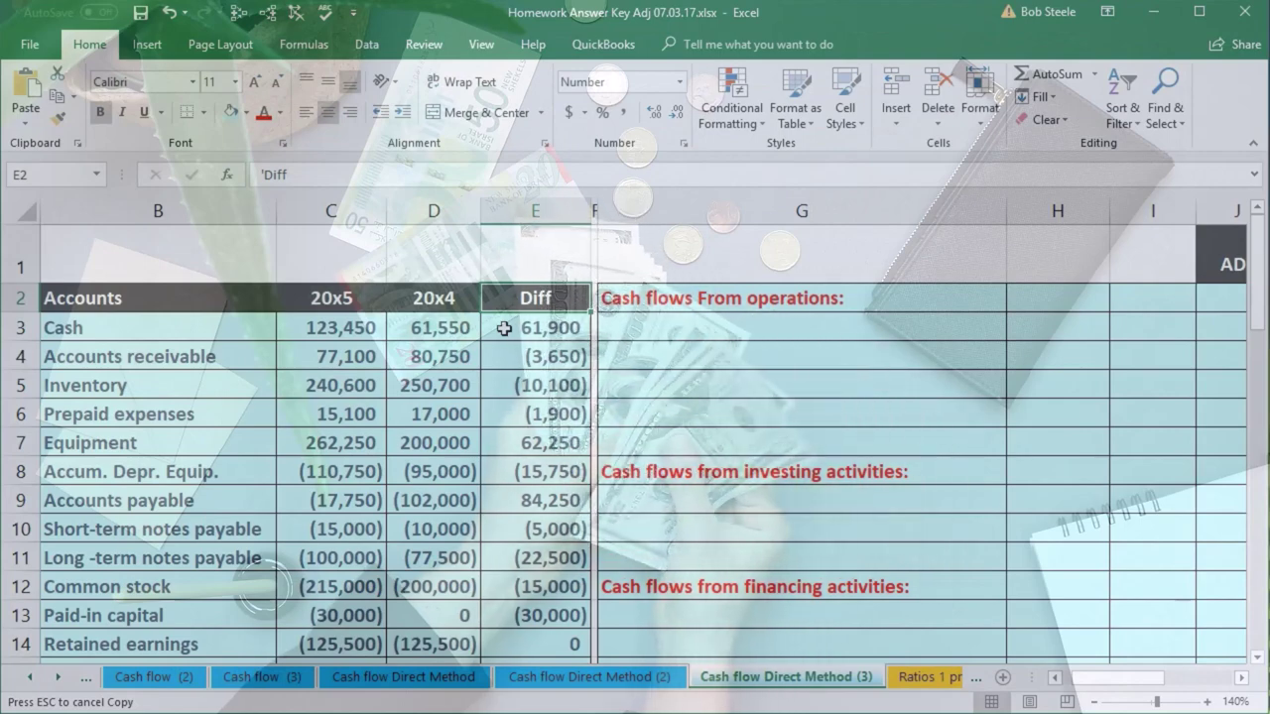
- Recheck the Diff column's total formula beneath Income taxes expense
{"action": "scroll", "coordinate": [508, 501], "scroll_direction": "down", "scroll_amount": 1}
{"action": "scroll", "coordinate": [537, 602], "scroll_direction": "down", "scroll_amount": 1}
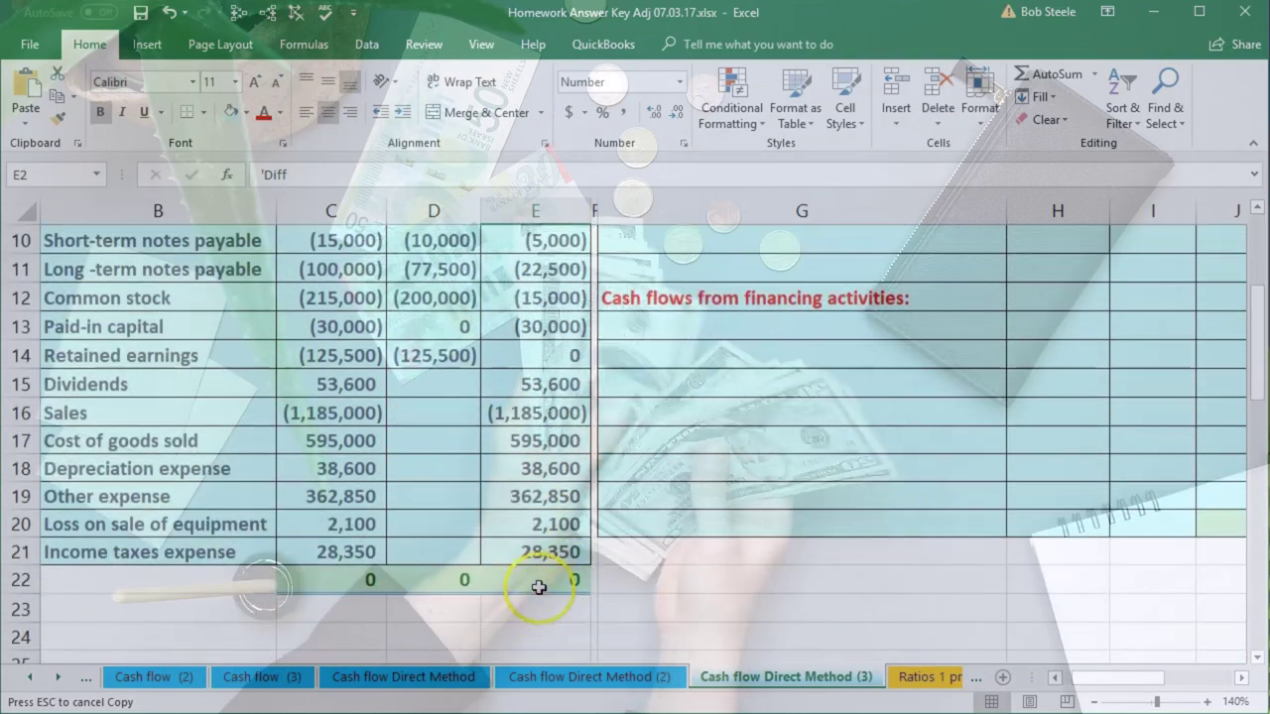
{"action": "double_click", "coordinate": [539, 581]}
{"action": "key", "text": "Return"}
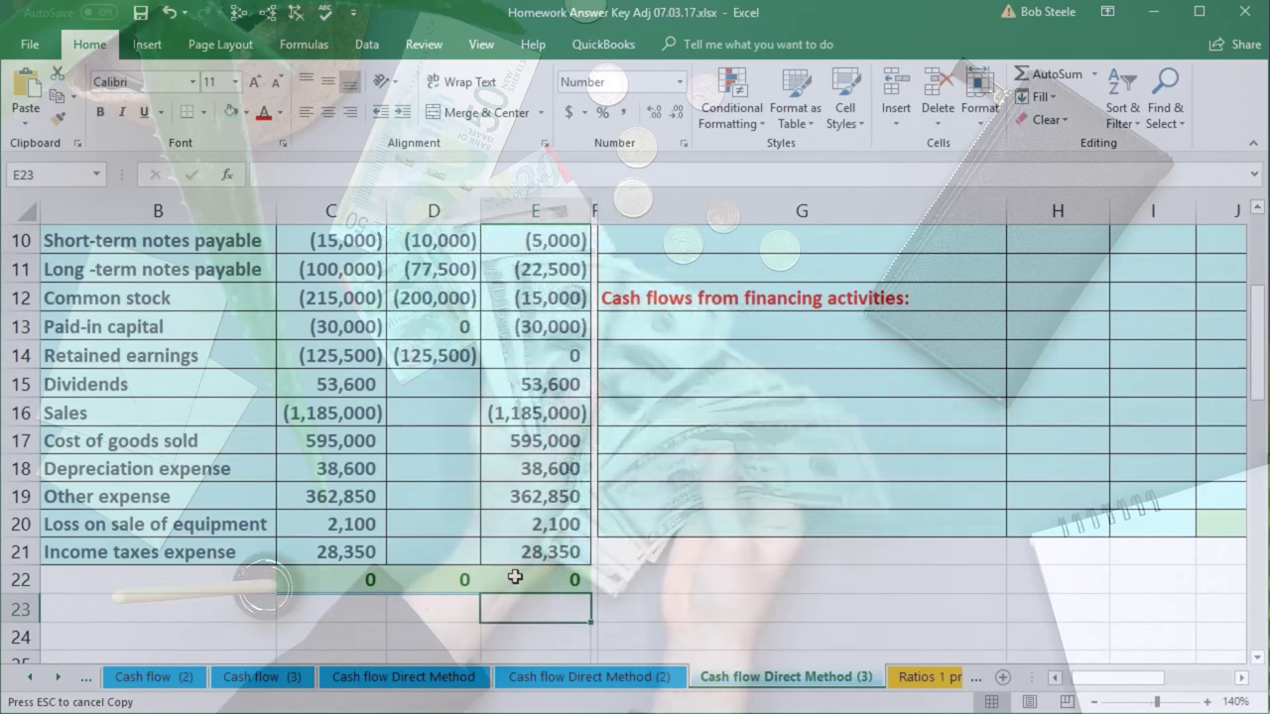
- Check the formula behind the Cash difference in E3 and enter the label "Increase in cash" in G18
{"action": "scroll", "coordinate": [515, 577], "scroll_direction": "up", "scroll_amount": 3}
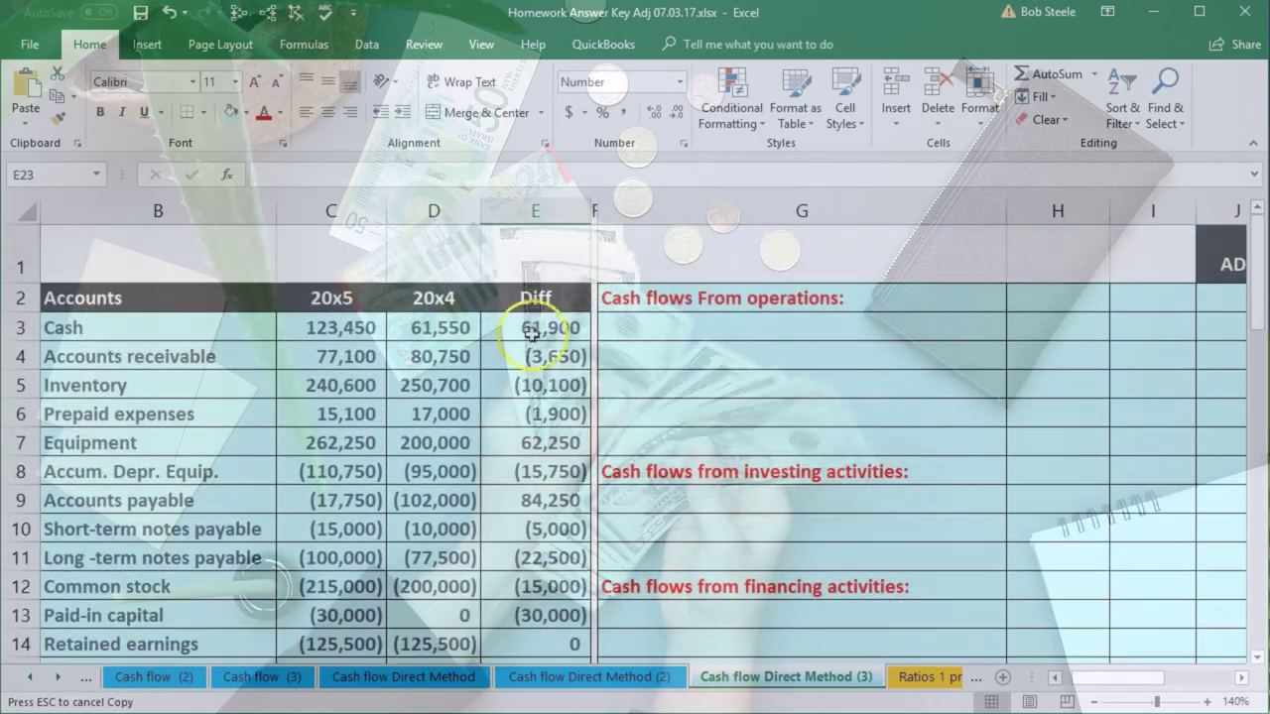
{"action": "left_click", "coordinate": [526, 329]}
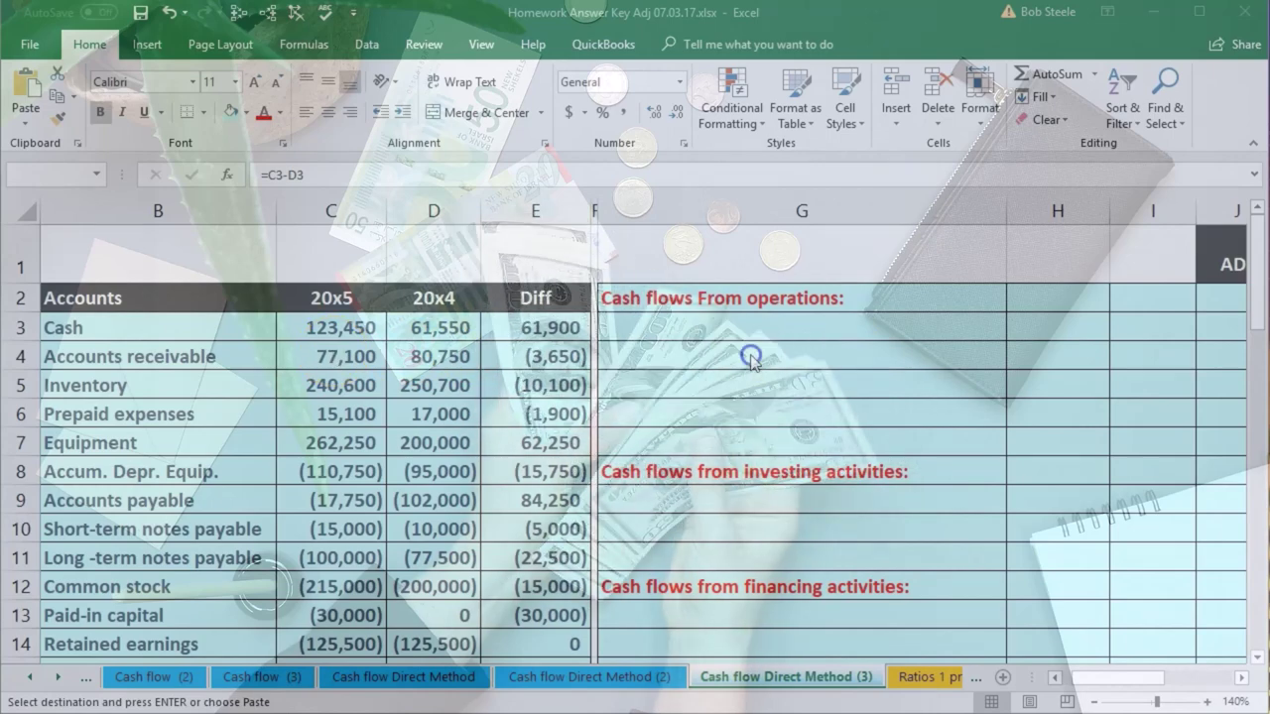
{"action": "scroll", "coordinate": [752, 367], "scroll_direction": "down", "scroll_amount": 3}
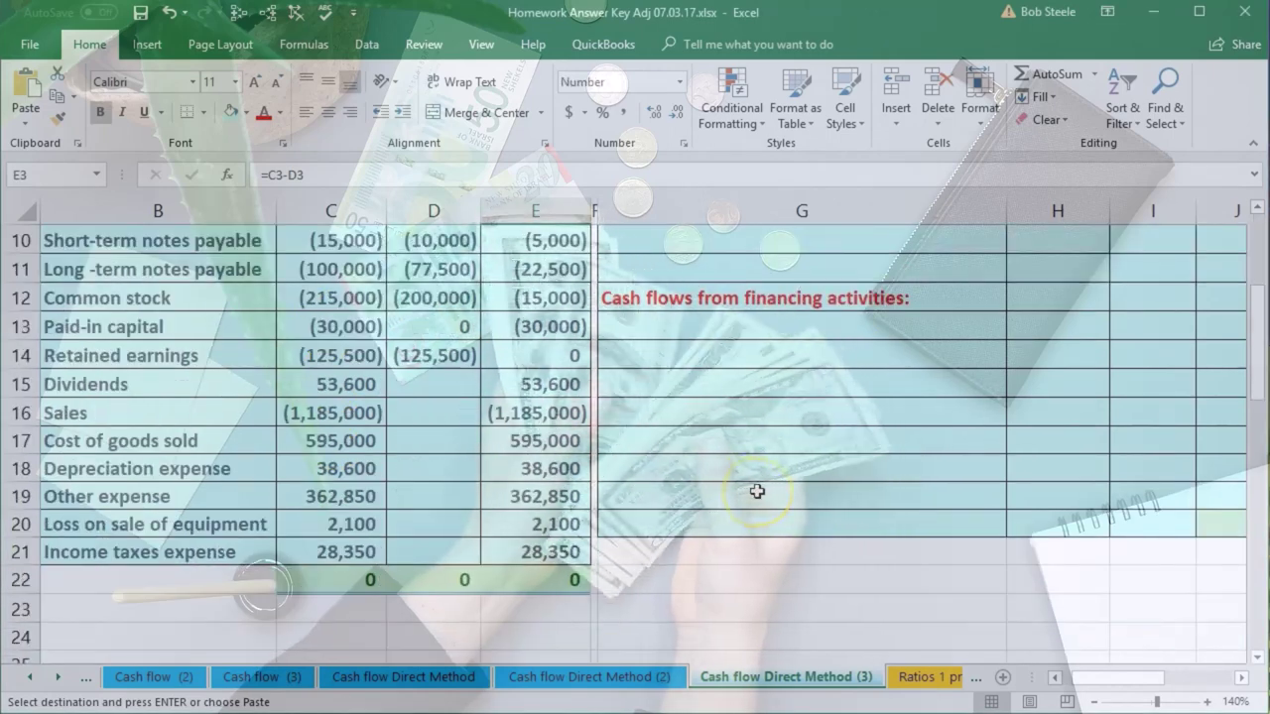
{"action": "left_click", "coordinate": [749, 465]}
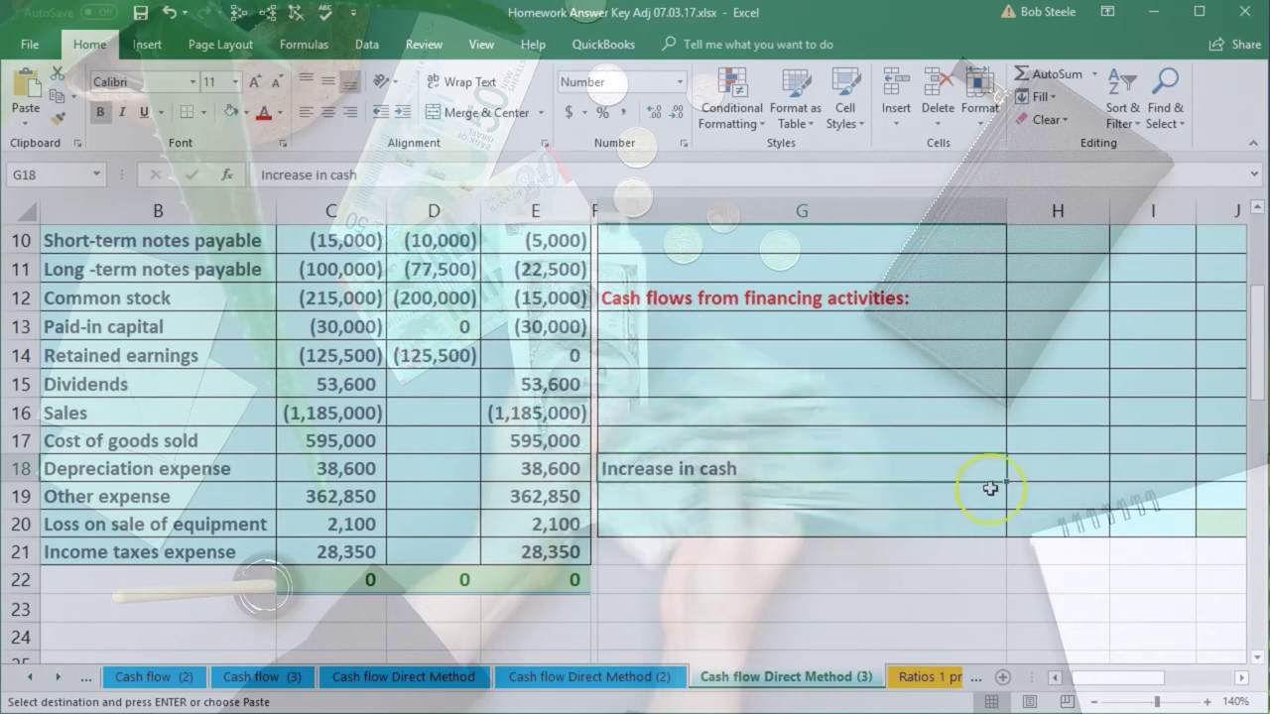
- Link I18 on the Increase in cash row to the Cash difference with the formula =E3
{"action": "left_click", "coordinate": [1048, 475]}
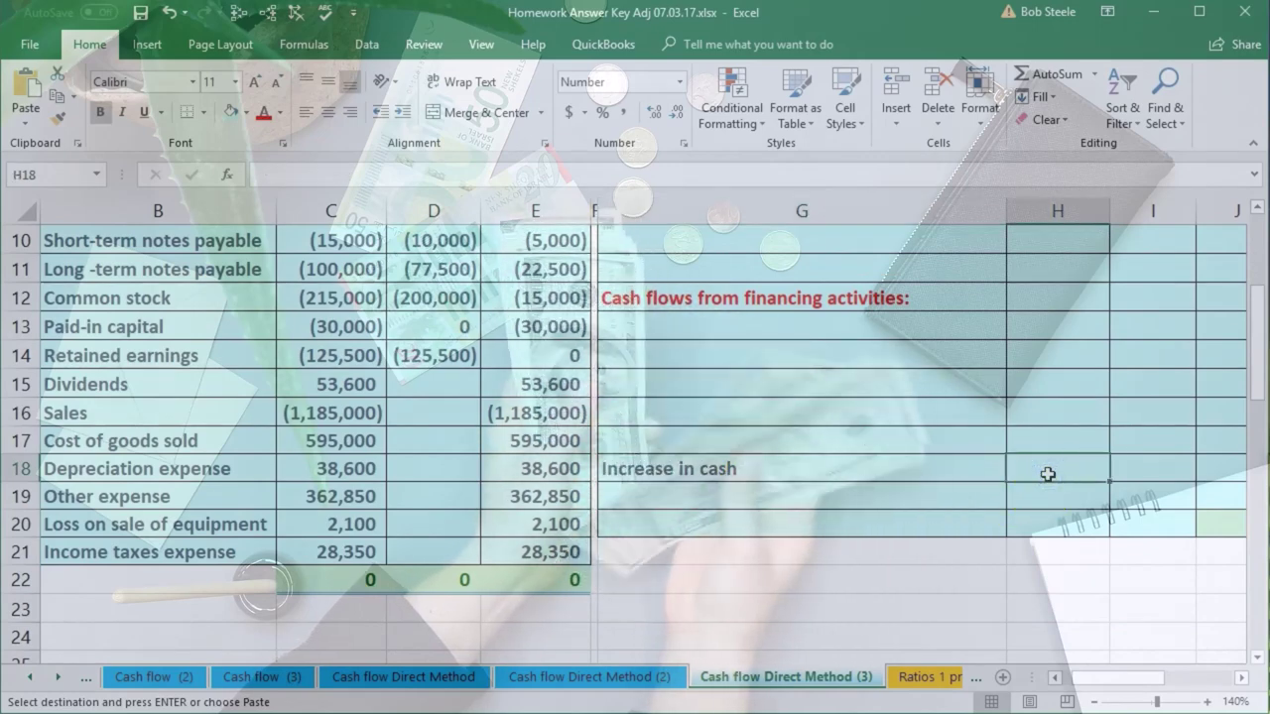
{"action": "key", "text": "Right"}
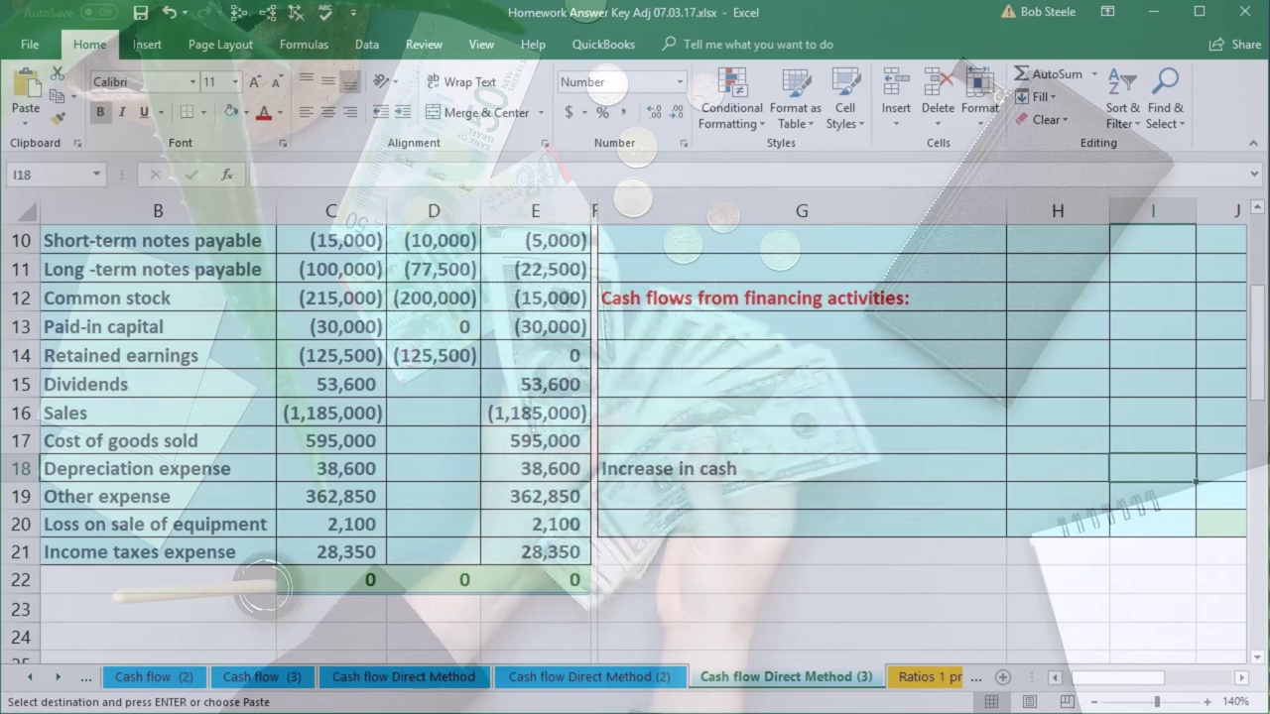
{"action": "scroll", "coordinate": [802, 510], "scroll_direction": "up", "scroll_amount": 3}
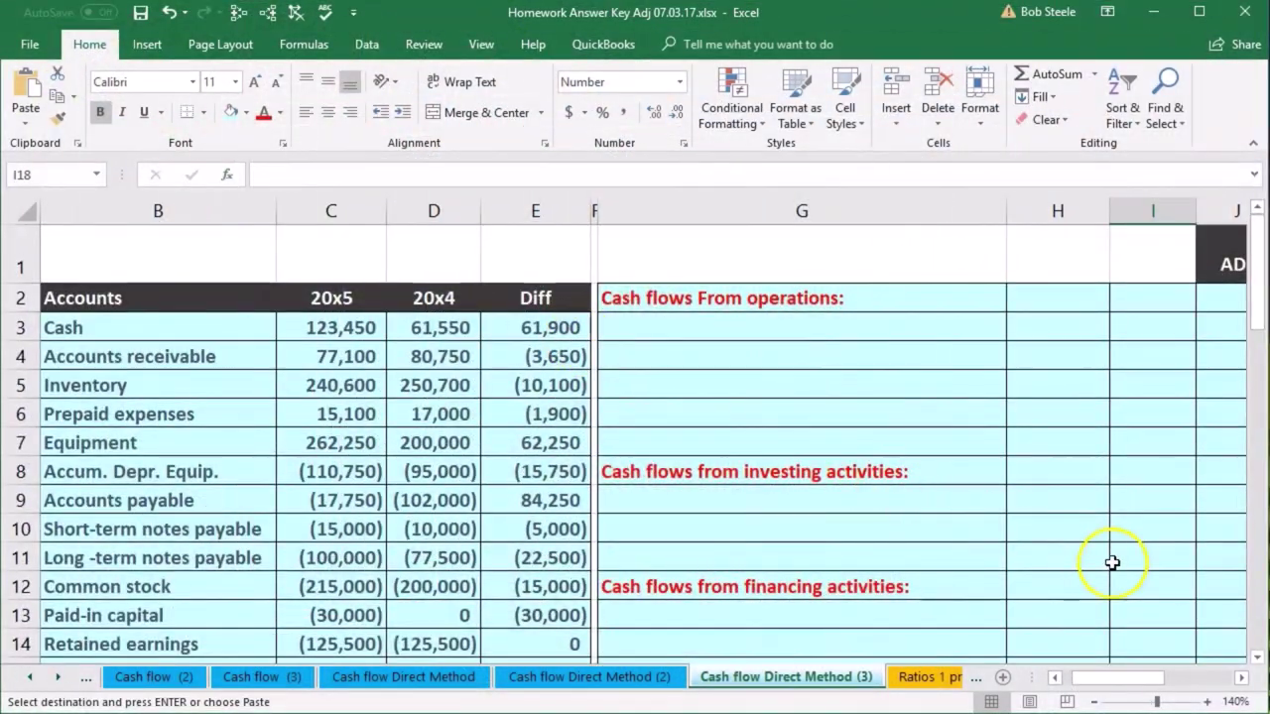
{"action": "scroll", "coordinate": [1112, 563], "scroll_direction": "down", "scroll_amount": 2}
{"action": "type", "text": "="}
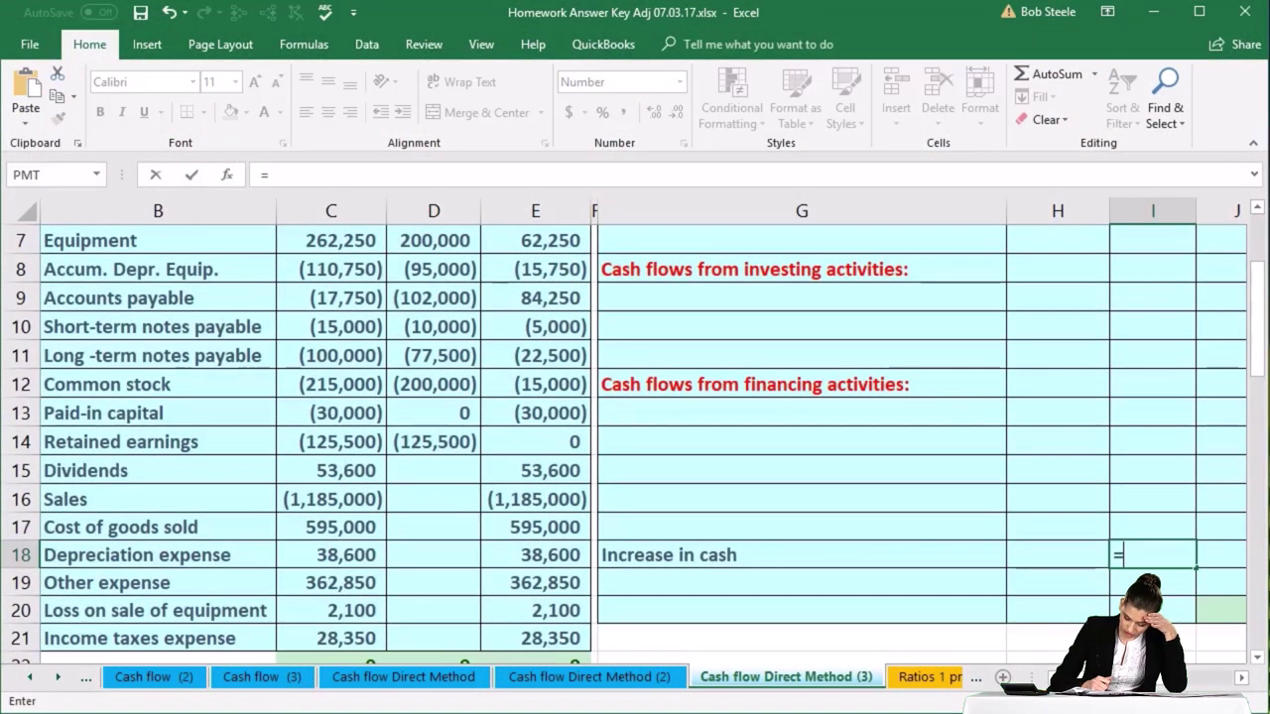
{"action": "scroll", "coordinate": [794, 515], "scroll_direction": "up", "scroll_amount": 2}
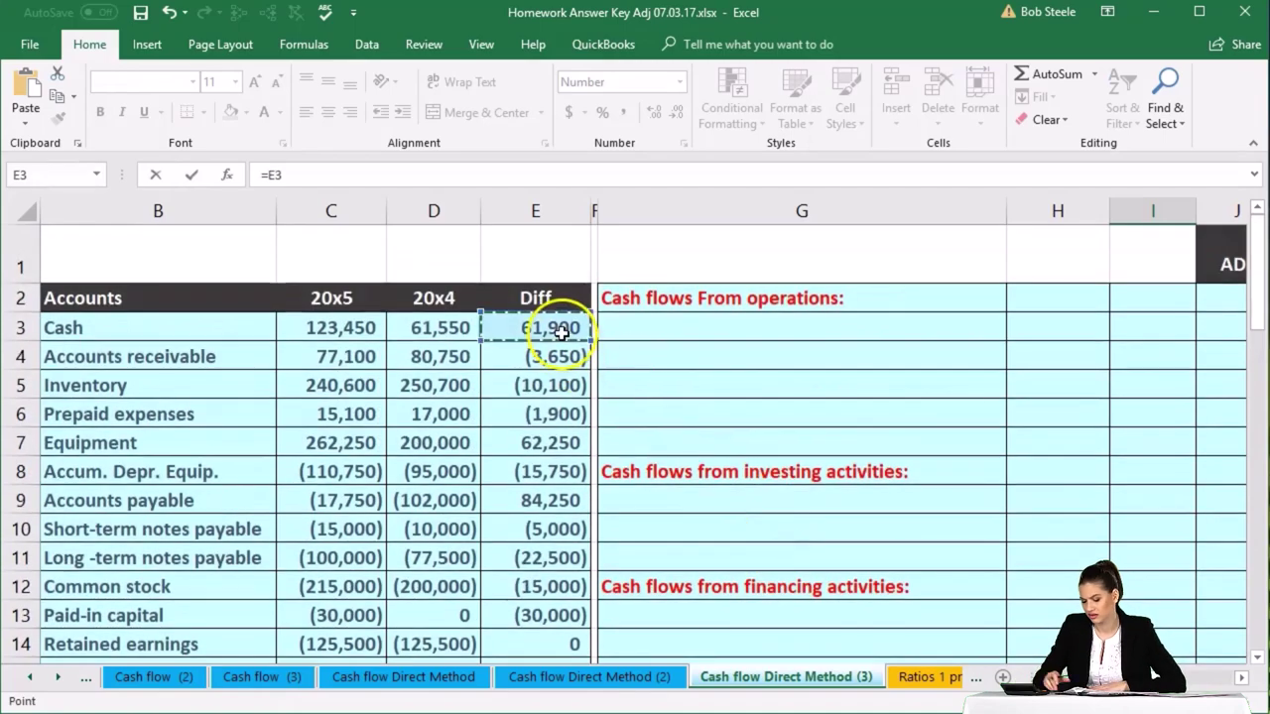
{"action": "key", "text": "Return"}
{"action": "scroll", "coordinate": [703, 342], "scroll_direction": "down", "scroll_amount": 3}
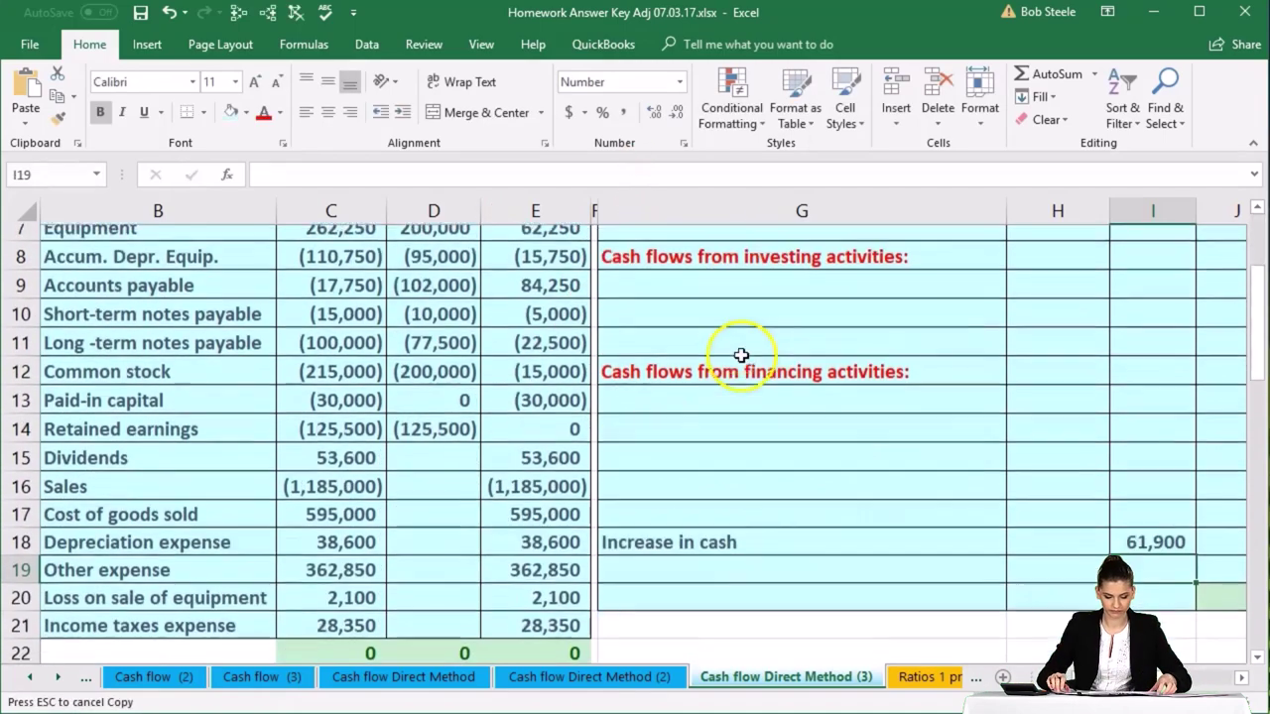
{"action": "left_click", "coordinate": [1154, 526]}
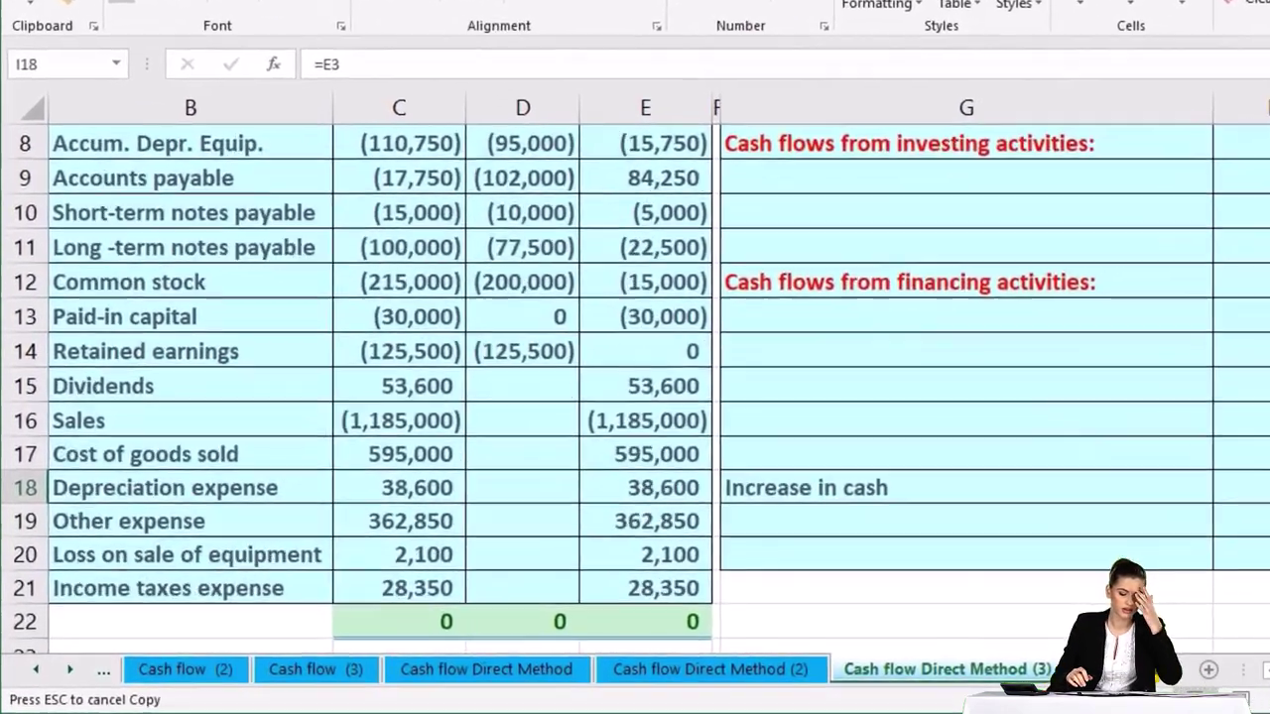
- Shade the Cash difference in E3 with a light grey fill to mark it as used
{"action": "scroll", "coordinate": [1247, 482], "scroll_direction": "up", "scroll_amount": 2}
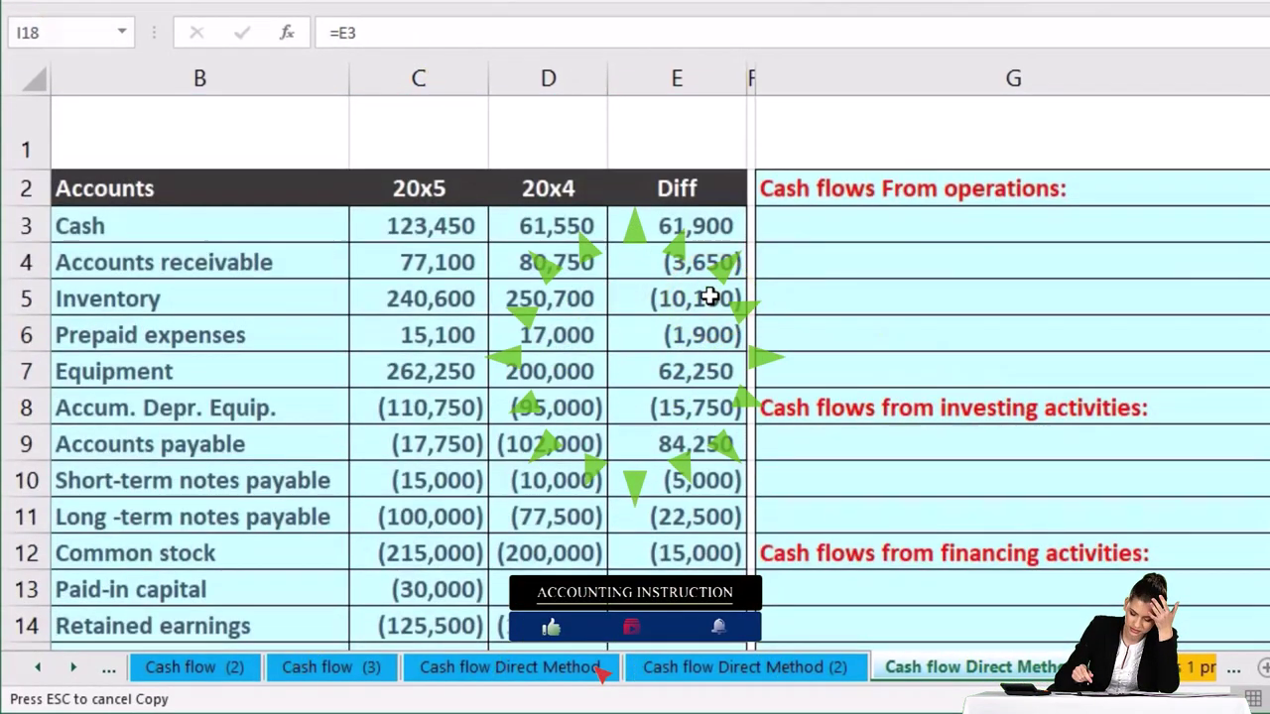
{"action": "right_click", "coordinate": [687, 226]}
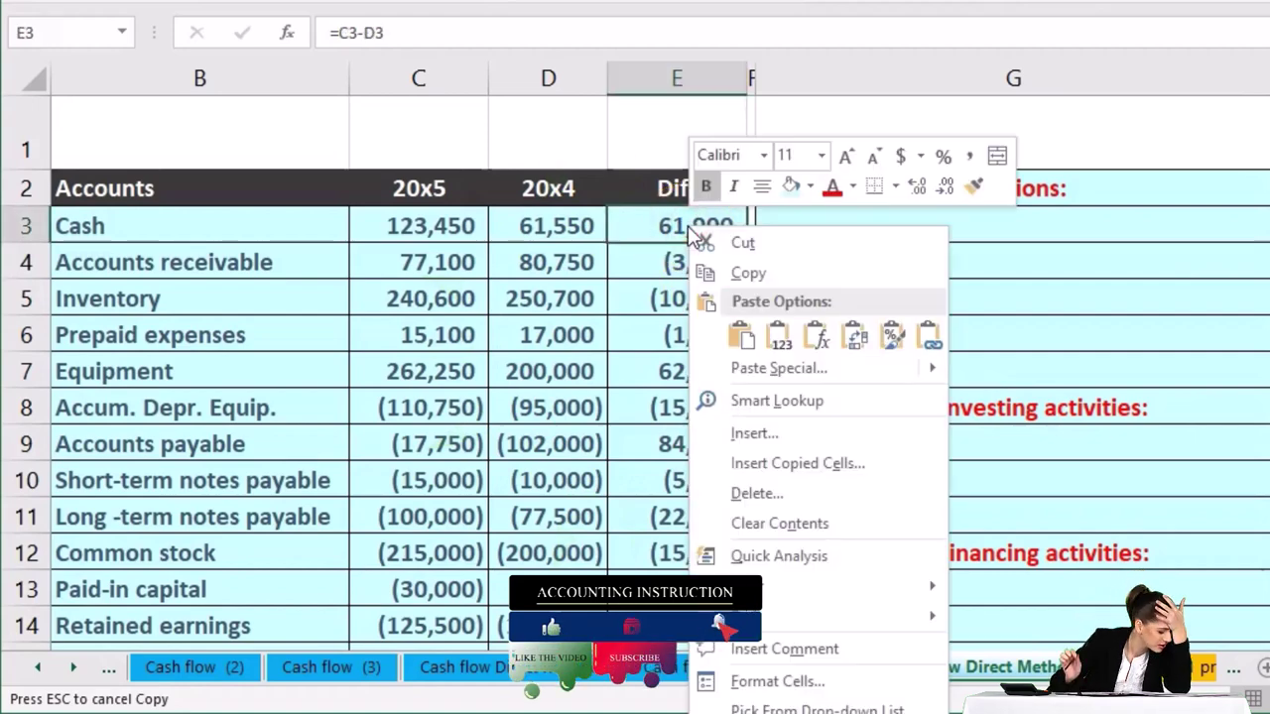
{"action": "left_click", "coordinate": [810, 188]}
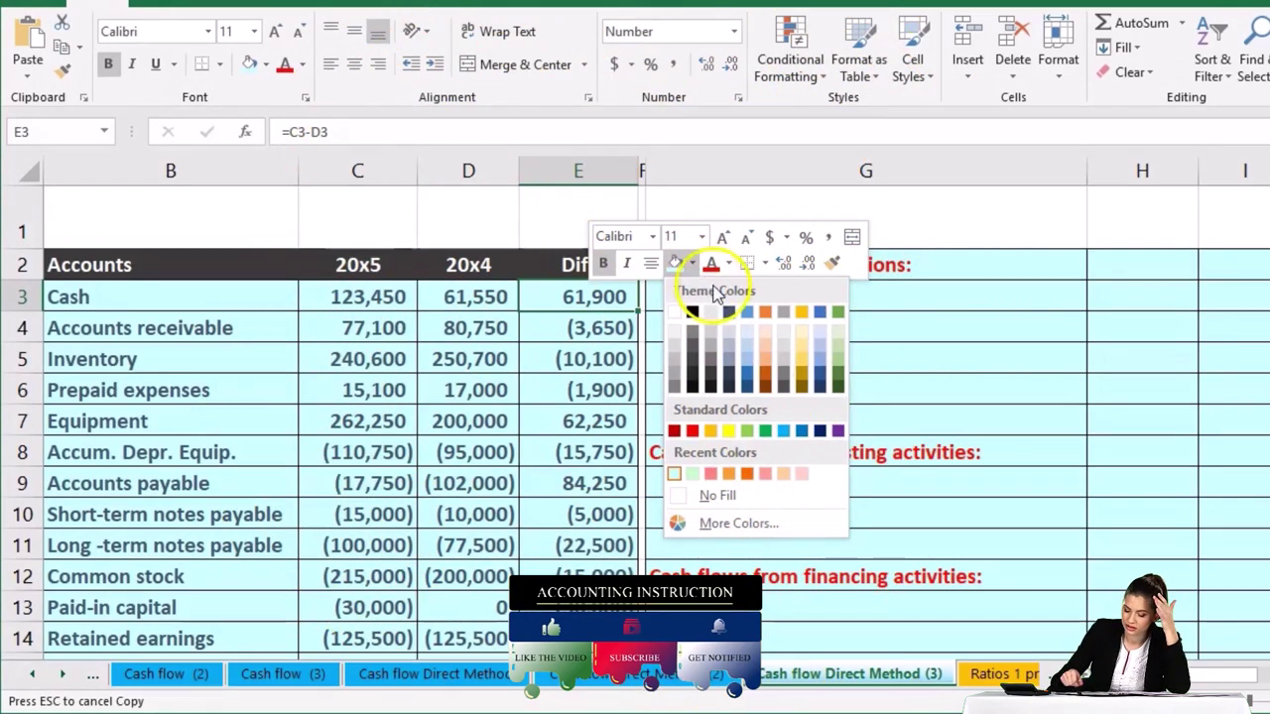
{"action": "left_click", "coordinate": [837, 338]}
- Apply the same light grey fill to the Increase in cash amount in I18
{"action": "scroll", "coordinate": [1140, 505], "scroll_direction": "down", "scroll_amount": 3}
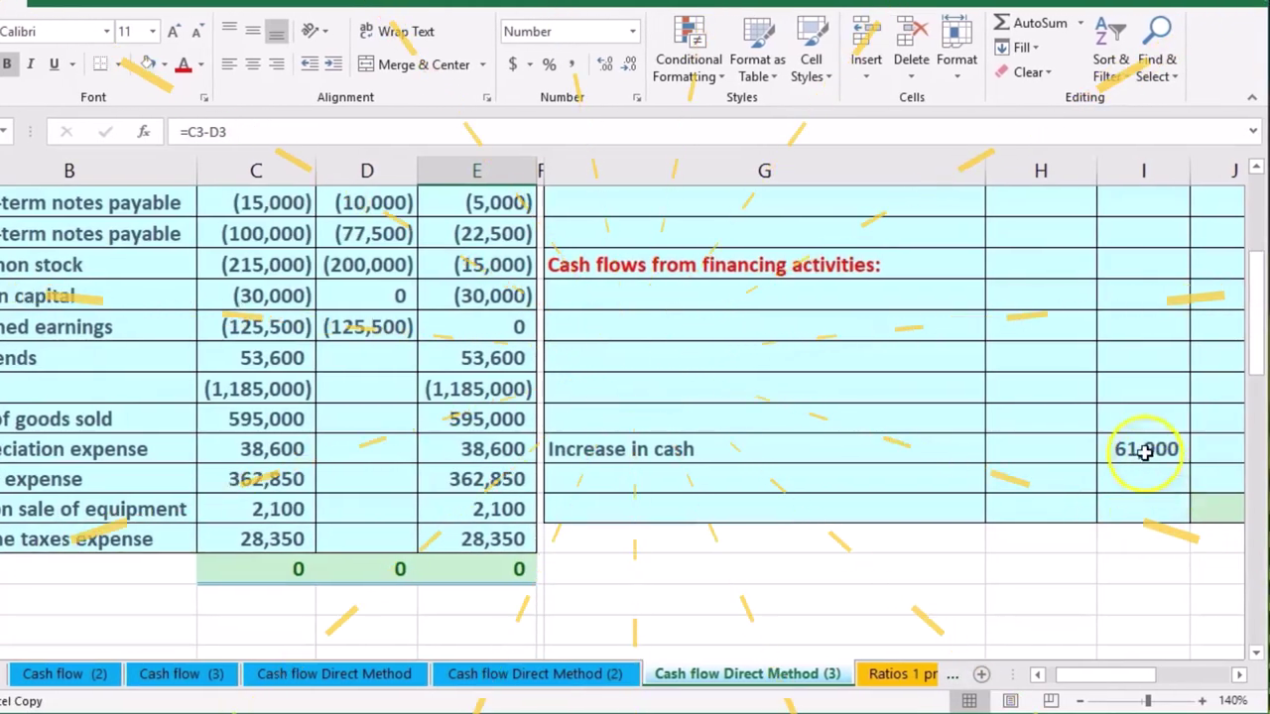
{"action": "right_click", "coordinate": [1144, 452]}
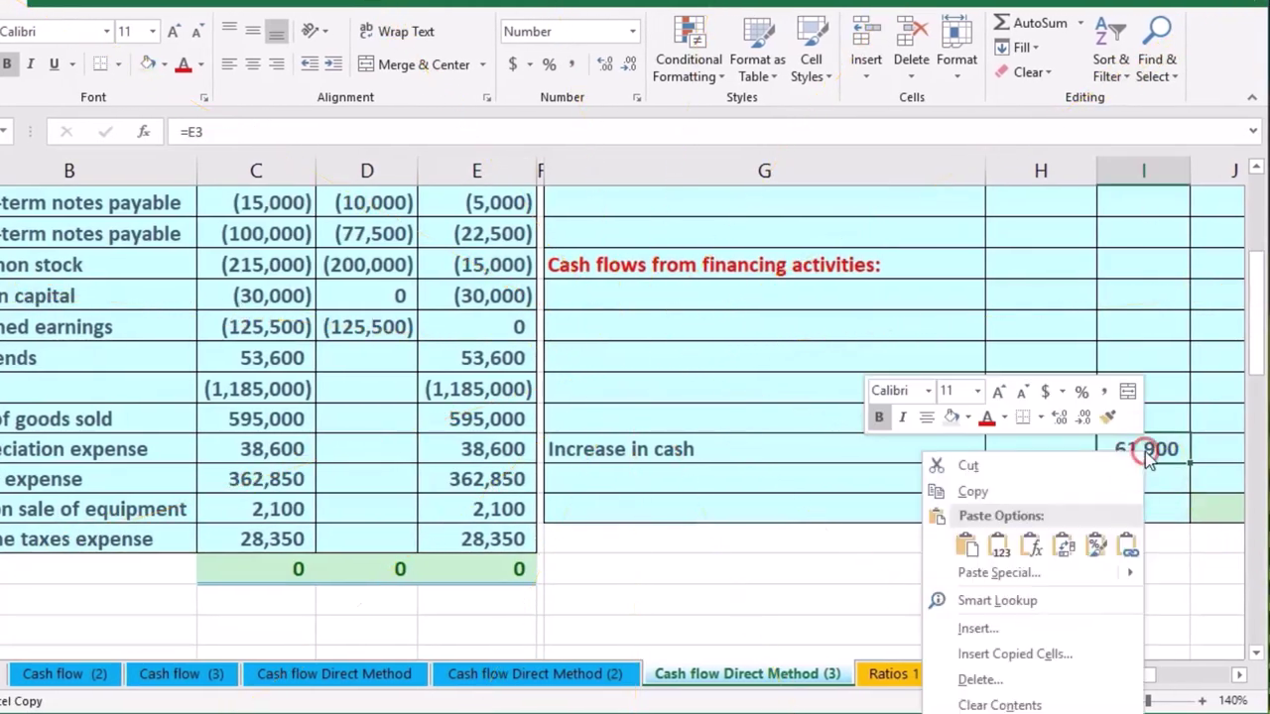
{"action": "left_click", "coordinate": [949, 416]}
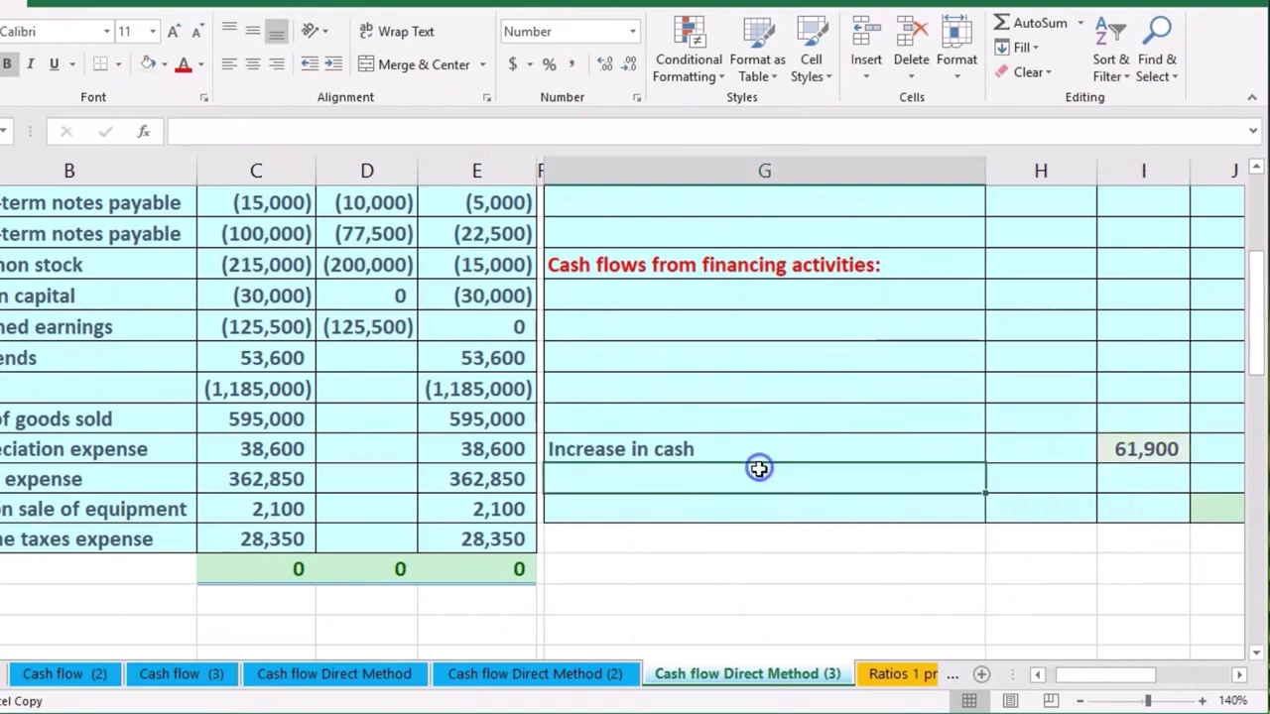
- Select the remaining Diff values in E4:E21, below Cash, to check their combined total
{"action": "scroll", "coordinate": [759, 470], "scroll_direction": "up", "scroll_amount": 3}
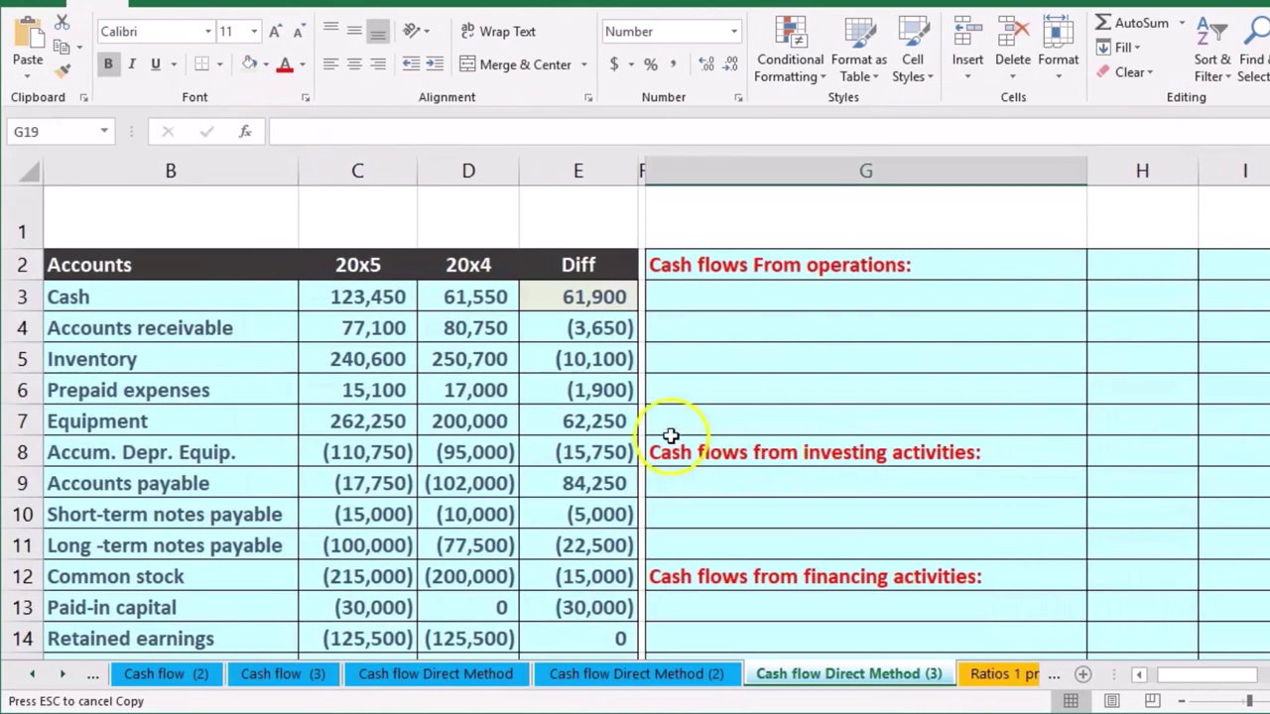
{"action": "left_click_drag", "start_coordinate": [556, 331], "coordinate": [585, 583]}
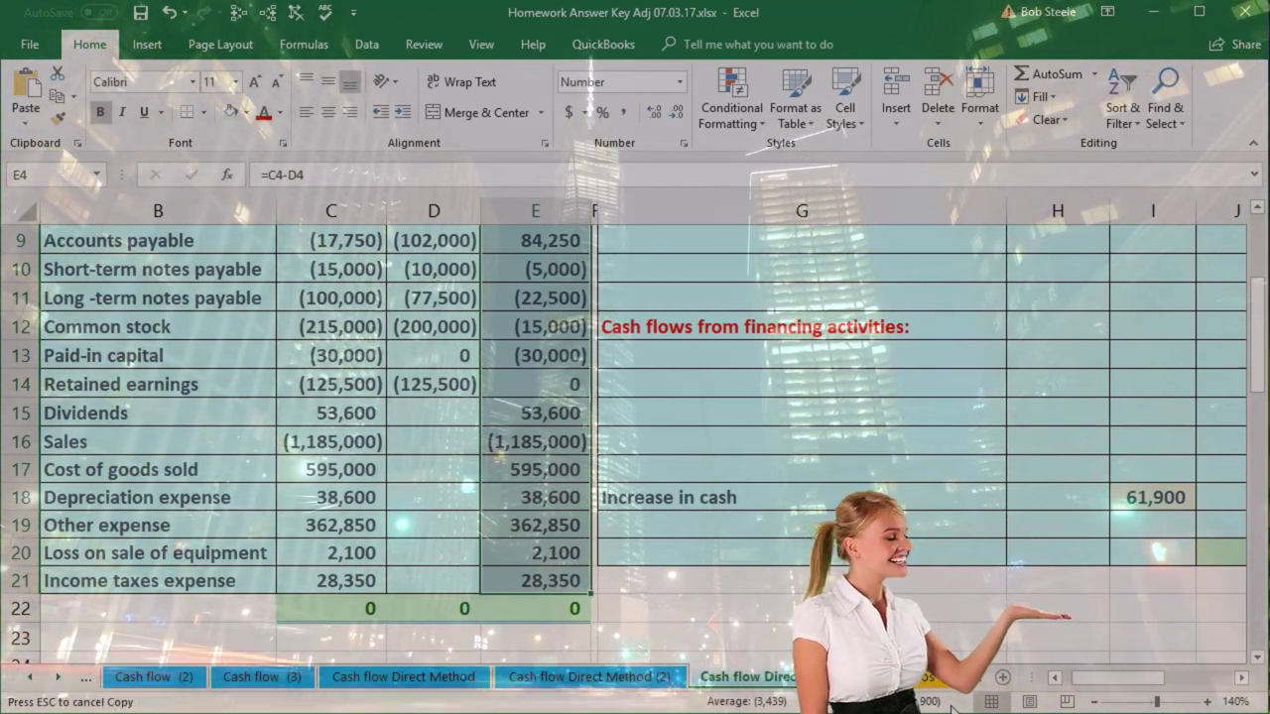
{"action": "scroll", "coordinate": [781, 544], "scroll_direction": "up", "scroll_amount": 3}
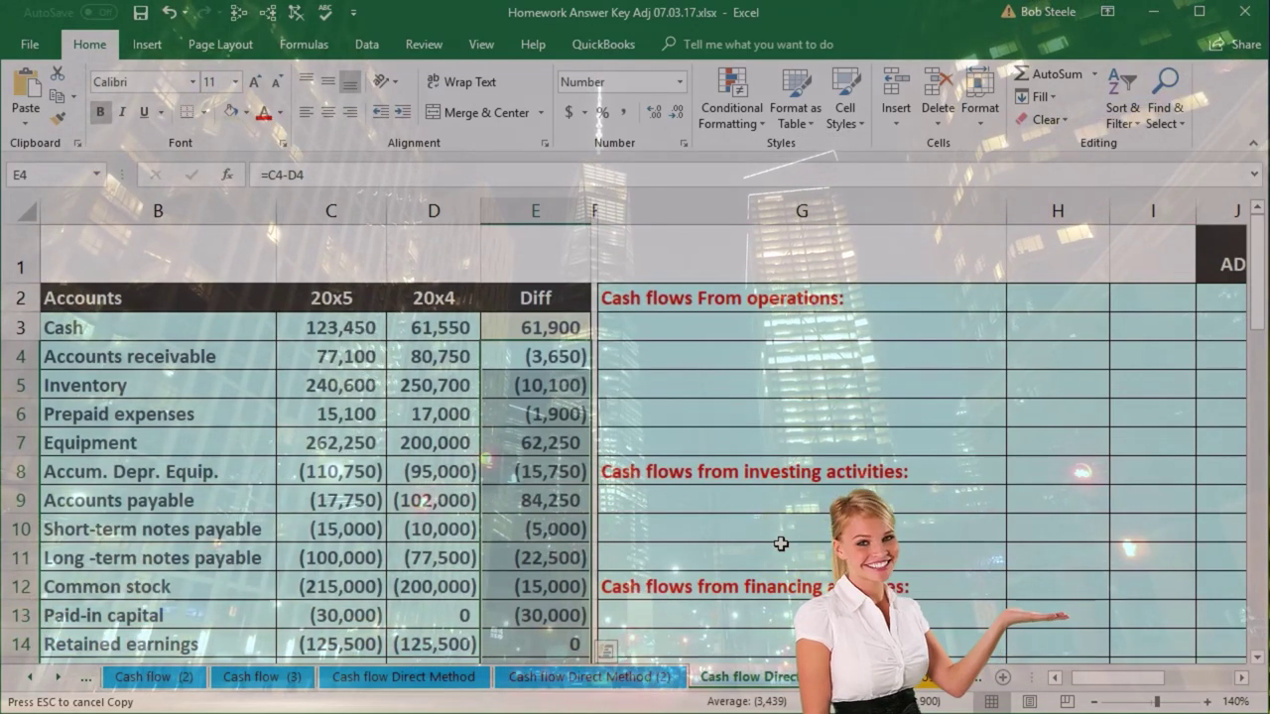
- Go over the accounts from Accounts receivable to Prepaid expenses and the Cash flows From operations heading
{"action": "left_click", "coordinate": [262, 346]}
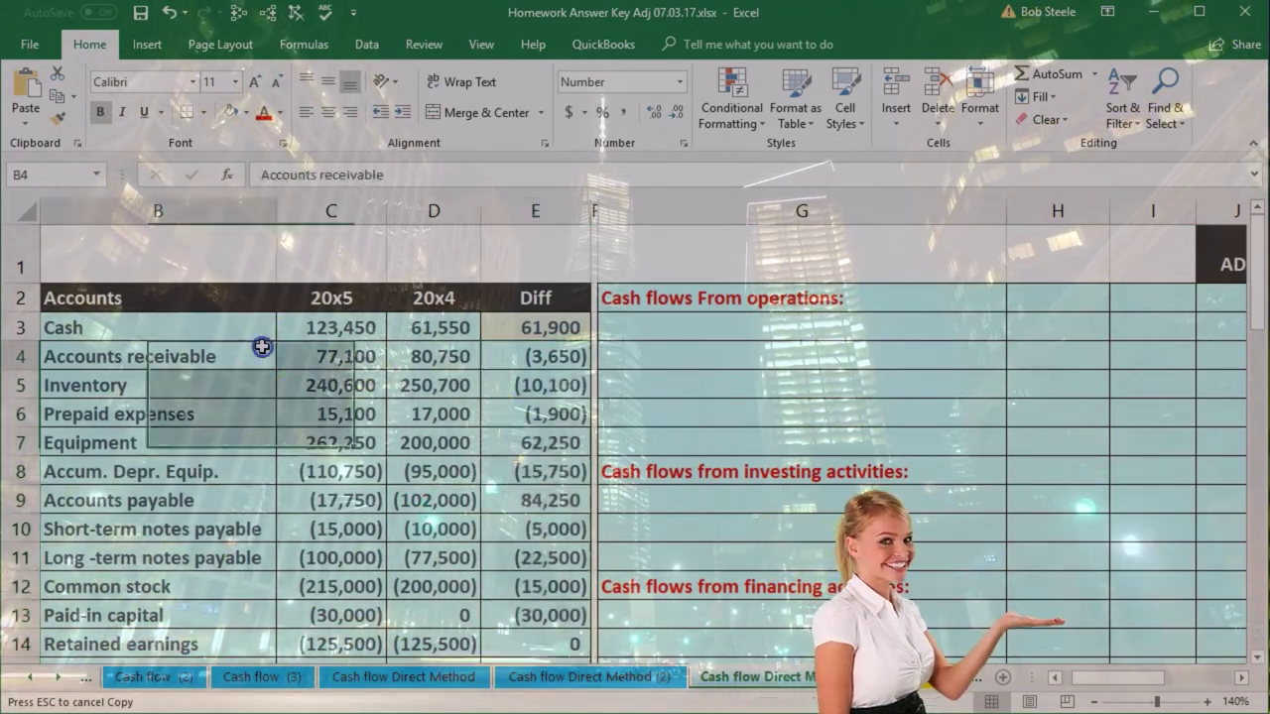
{"action": "key", "text": "Down"}
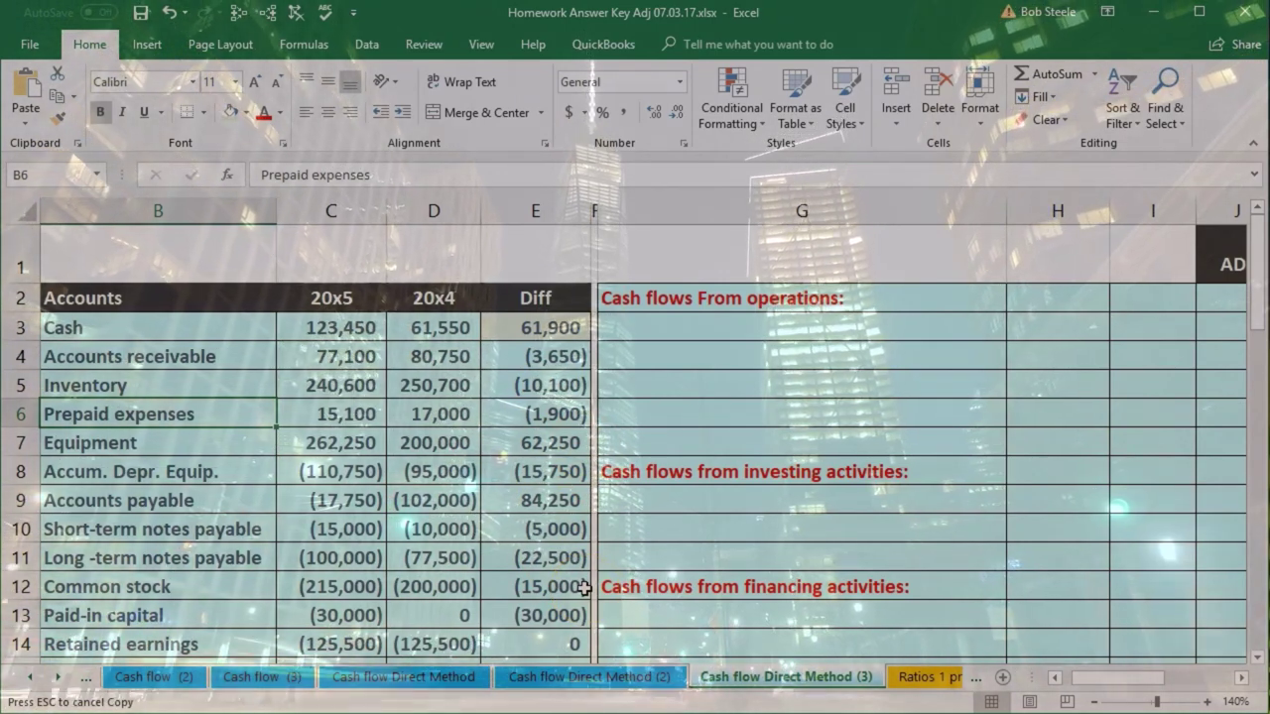
{"action": "left_click", "coordinate": [724, 303]}
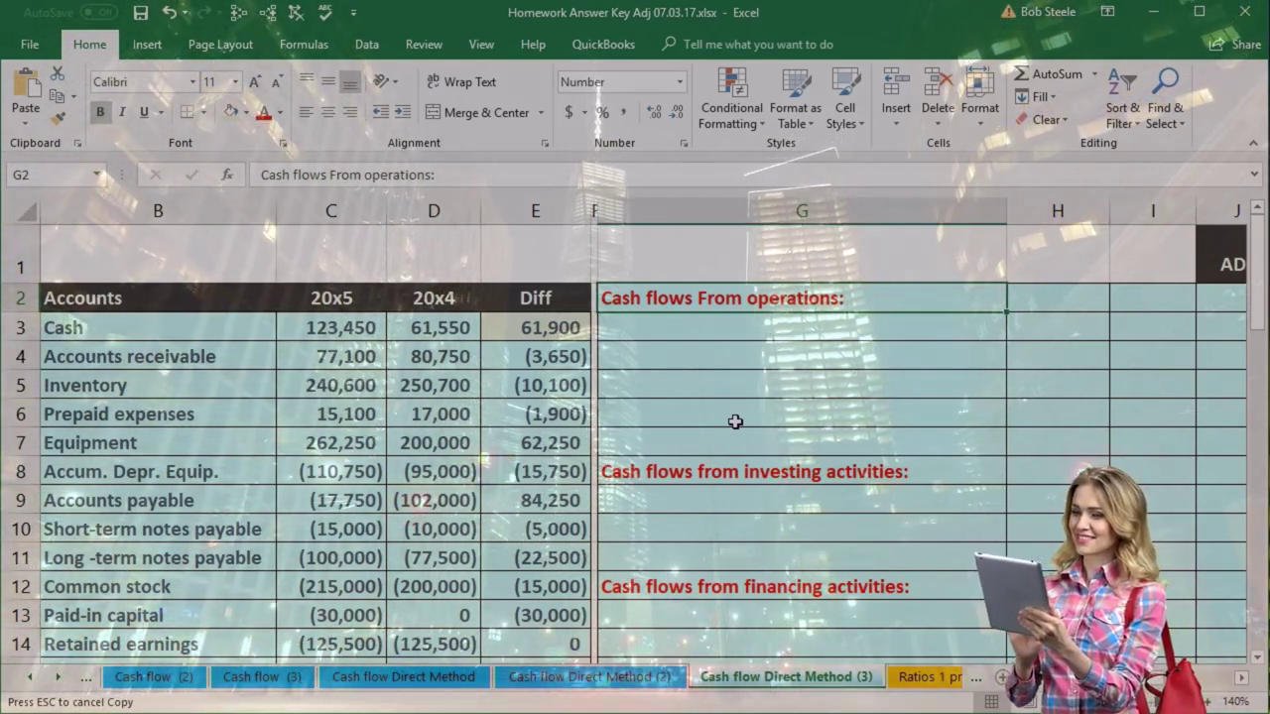
- Examine the balance sheet and income statement data in column A as the source for the operating cash flows
{"action": "left_click", "coordinate": [728, 333]}
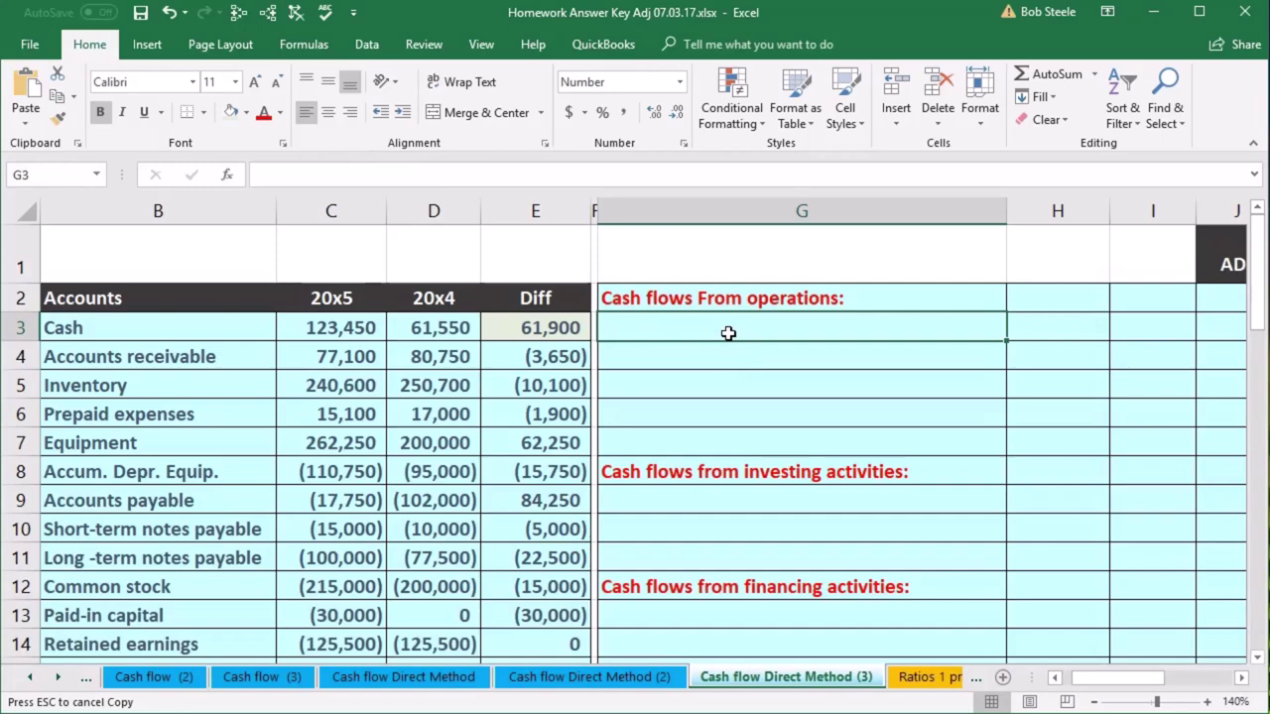
{"action": "key", "text": "Left"}
{"action": "key", "text": "Left"}
{"action": "key", "text": "Left"}
{"action": "key", "text": "Left"}
{"action": "key", "text": "Left"}
{"action": "key", "text": "Left"}
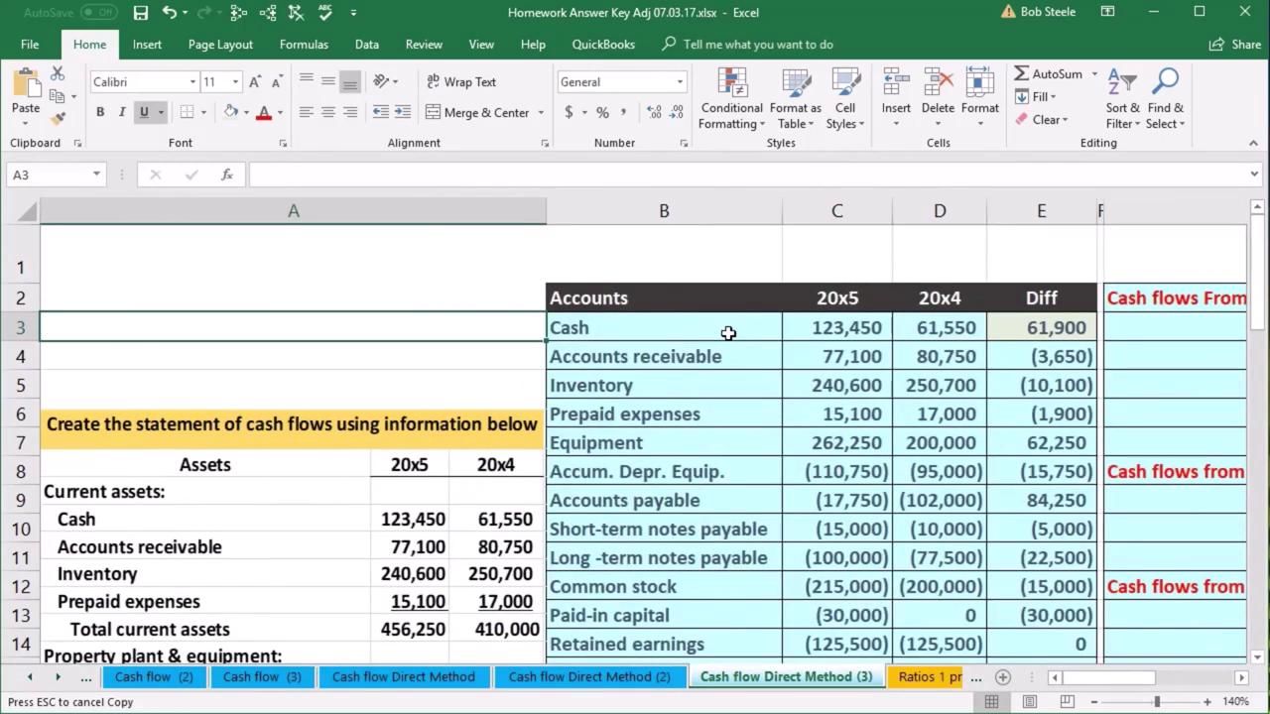
{"action": "scroll", "coordinate": [753, 414], "scroll_direction": "down", "scroll_amount": 8}
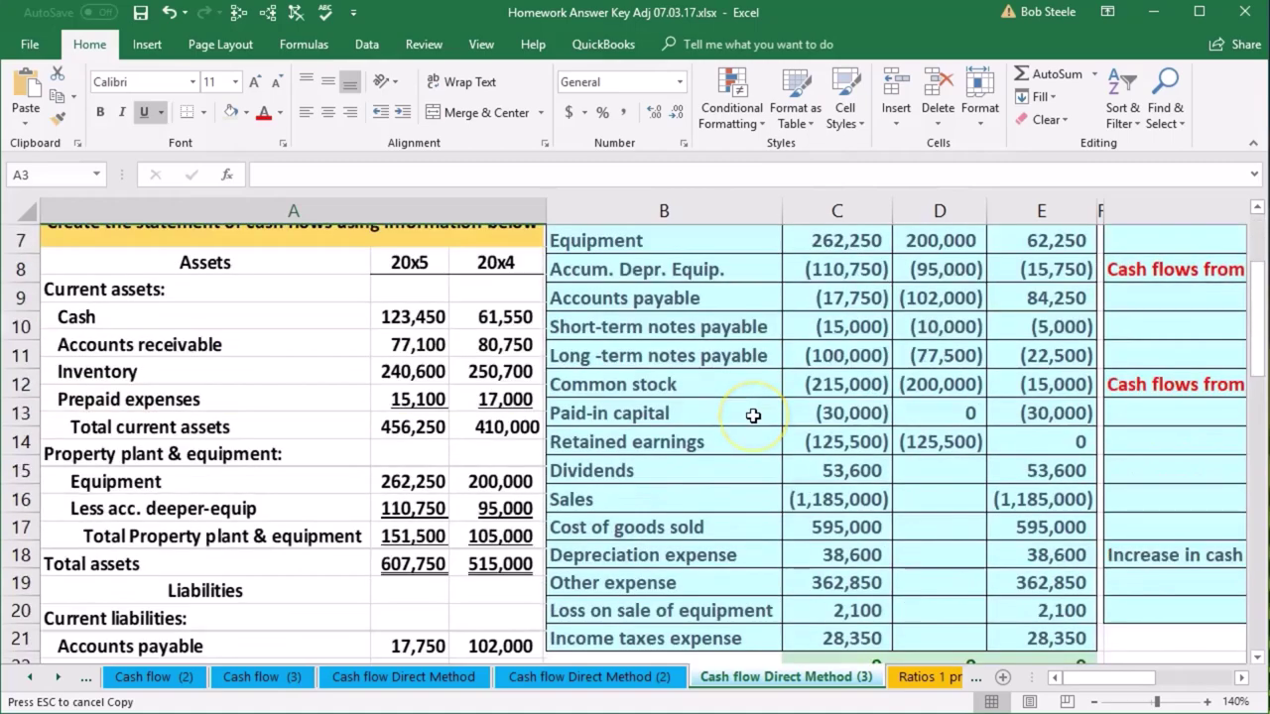
{"action": "scroll", "coordinate": [753, 415], "scroll_direction": "down", "scroll_amount": 1}
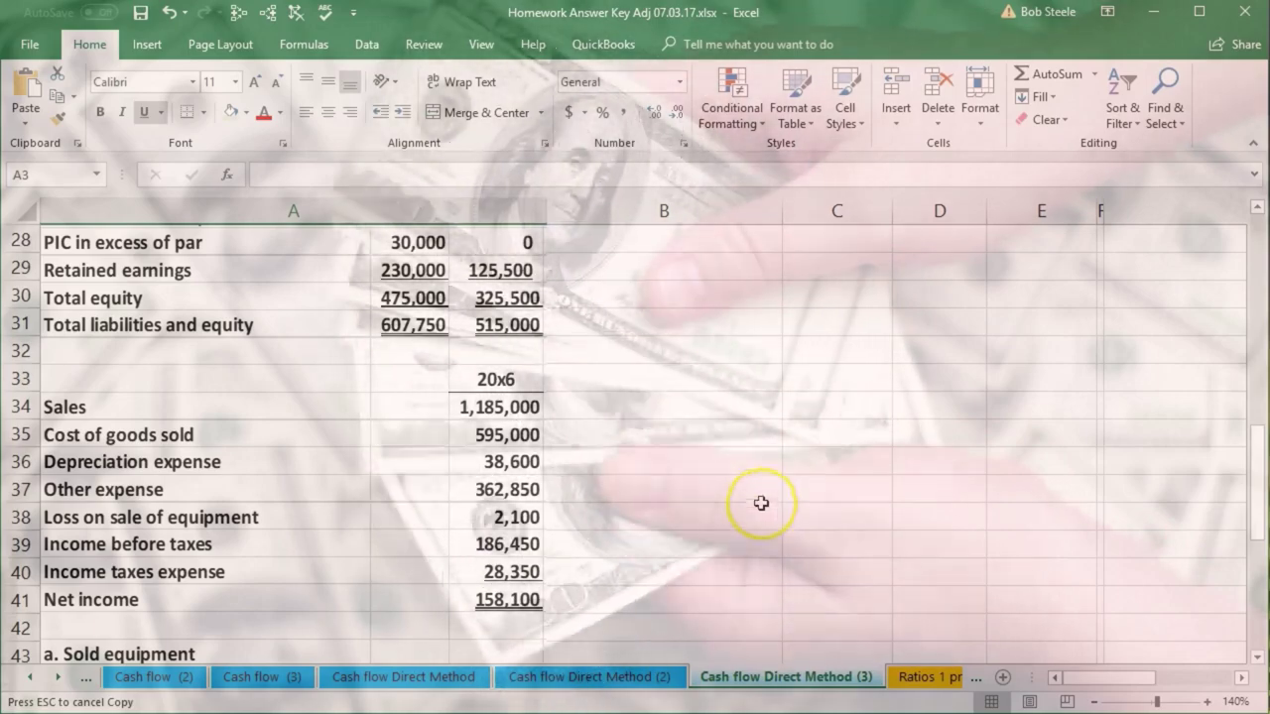
{"action": "scroll", "coordinate": [761, 509], "scroll_direction": "up", "scroll_amount": 4}
{"action": "scroll", "coordinate": [761, 509], "scroll_direction": "up", "scroll_amount": 4}
- Enter the indented label "Cash received from customers" in G3 under the Cash flows From operations heading
{"action": "scroll", "coordinate": [784, 535], "scroll_direction": "right", "scroll_amount": 5}
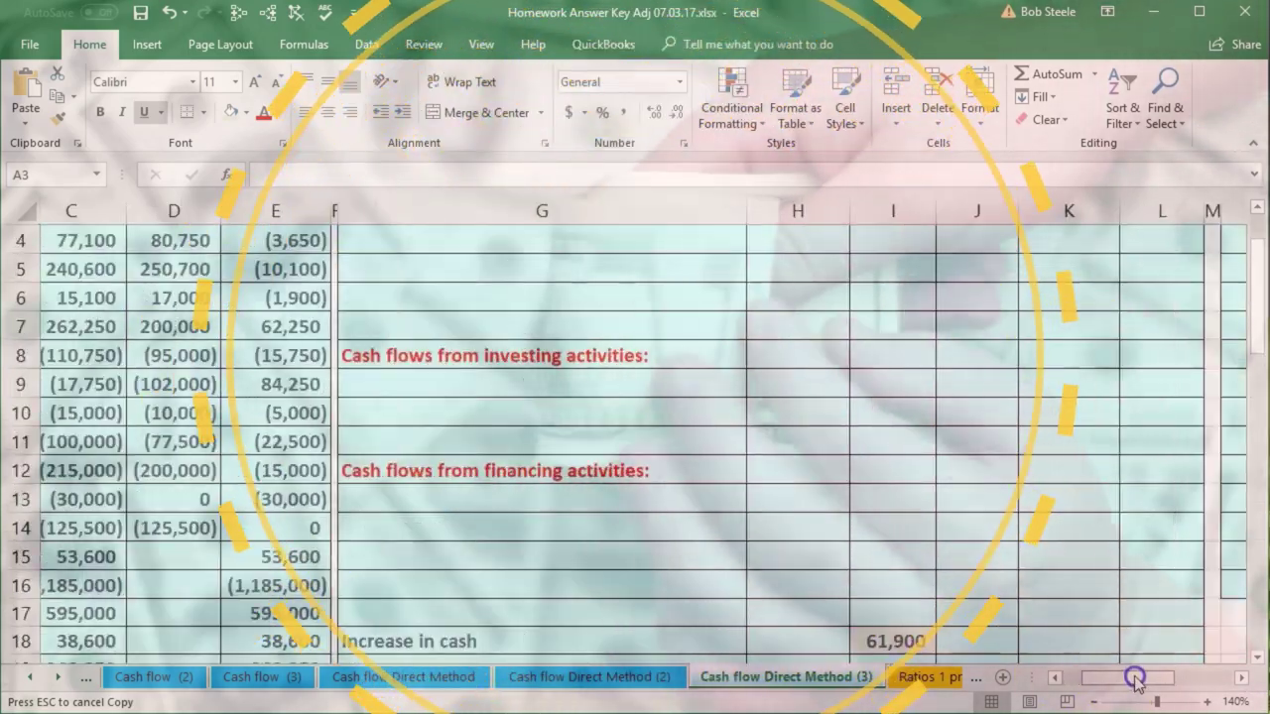
{"action": "scroll", "coordinate": [794, 554], "scroll_direction": "up", "scroll_amount": 1}
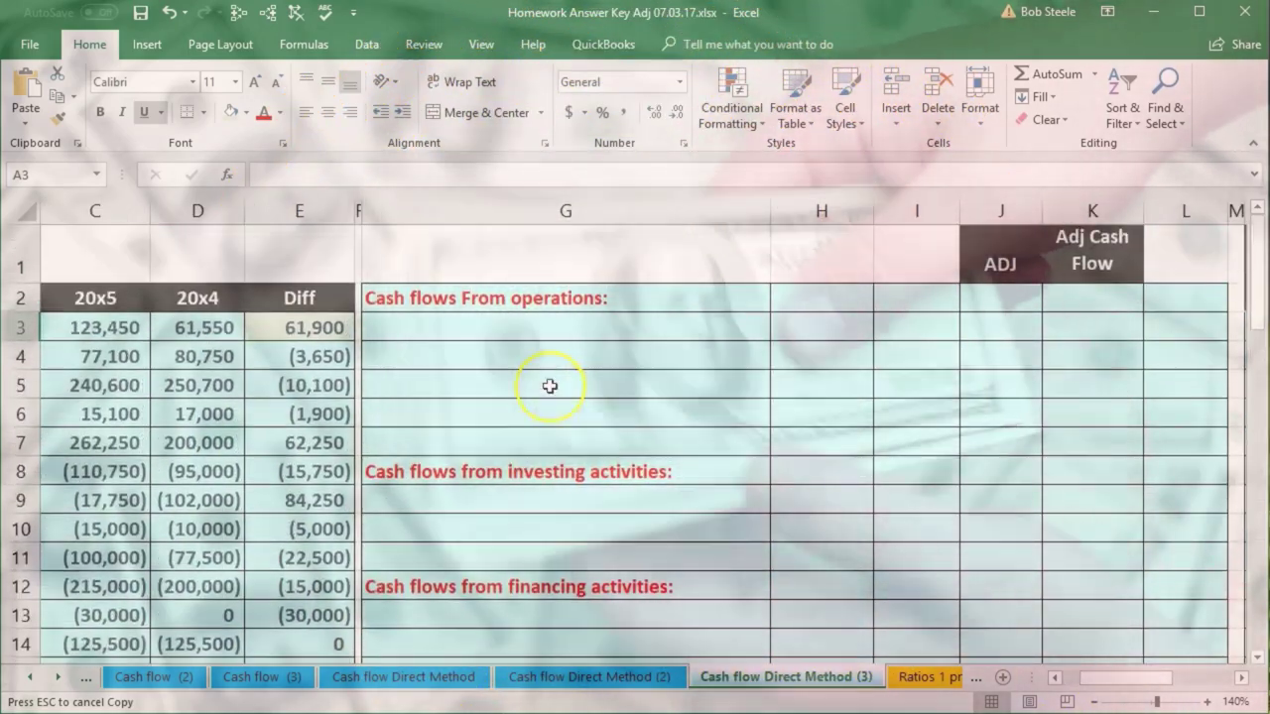
{"action": "left_click", "coordinate": [520, 332]}
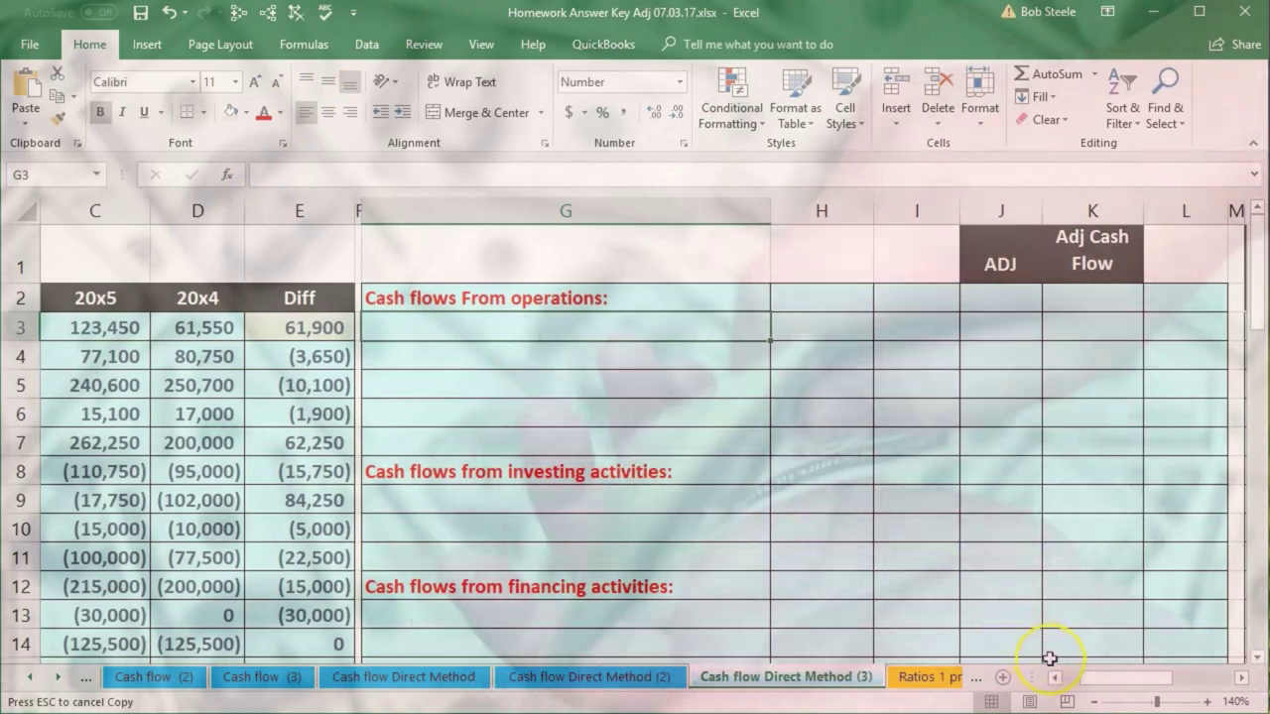
{"action": "left_click", "coordinate": [1052, 678]}
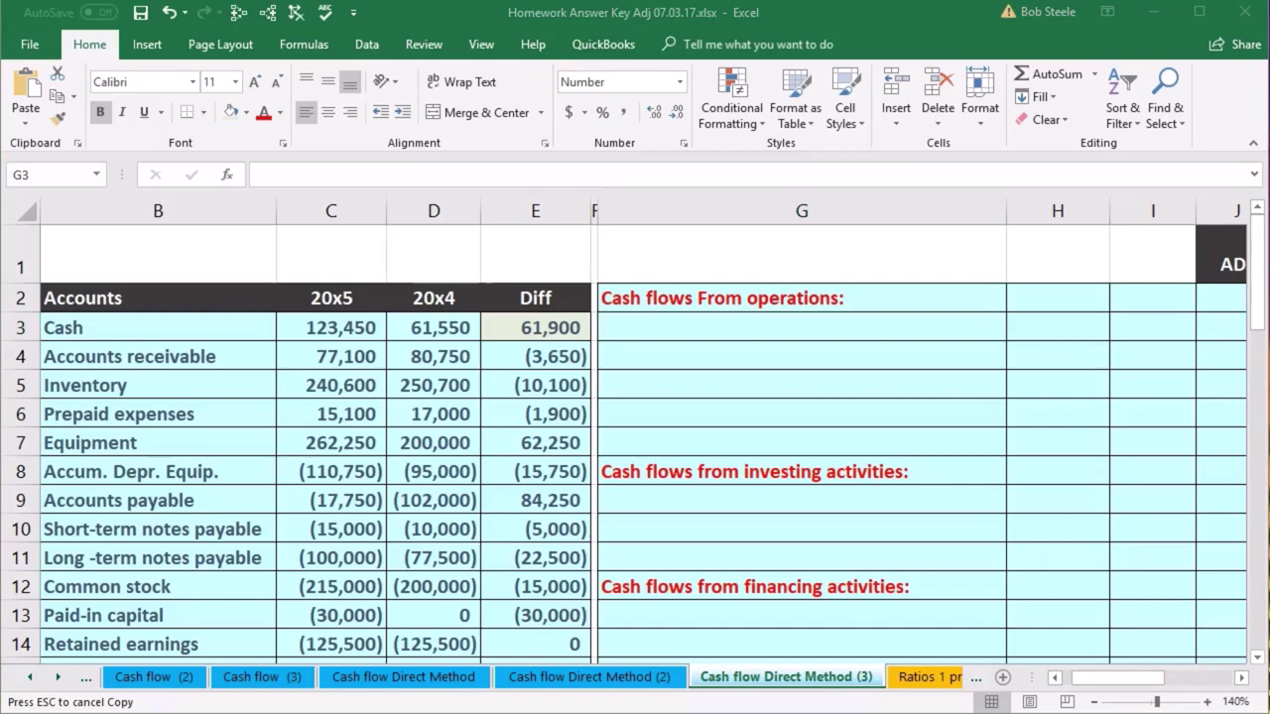
{"action": "left_click", "coordinate": [692, 318]}
{"action": "type", "text": "Cash received from customers"}
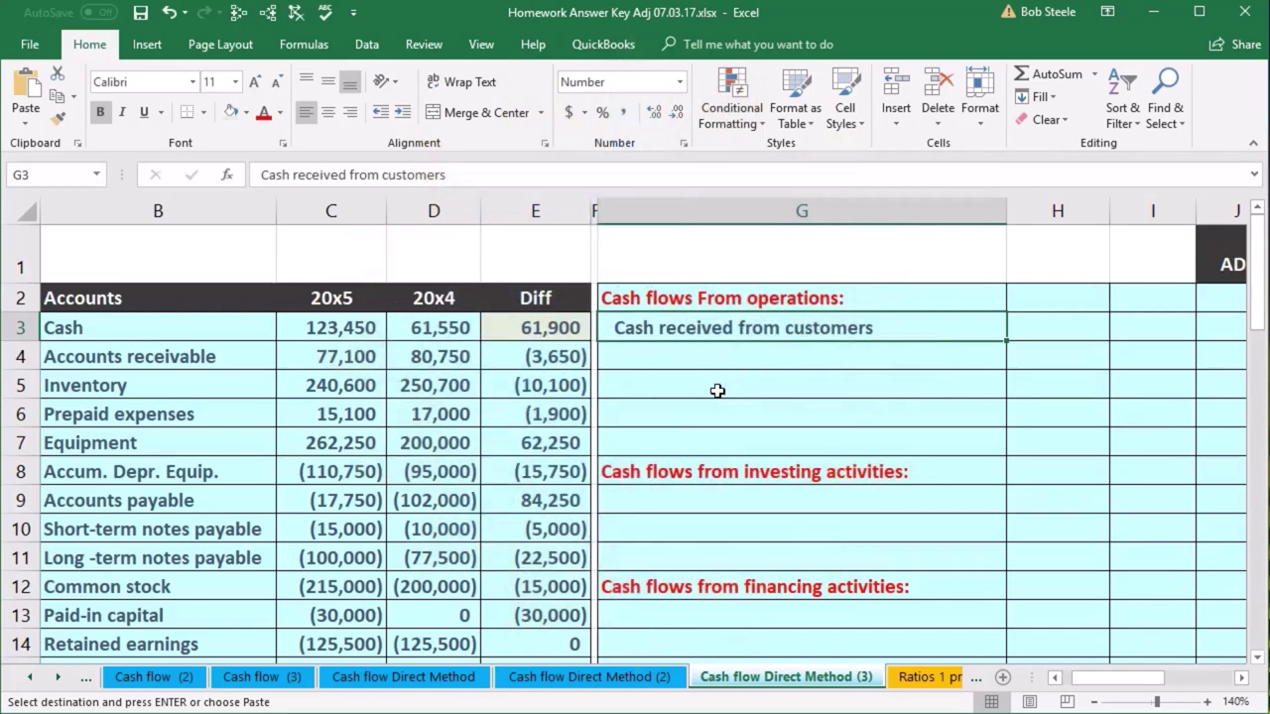
- Shade the Sales difference in E16 with the standard light green fill
{"action": "scroll", "coordinate": [717, 391], "scroll_direction": "down", "scroll_amount": 2}
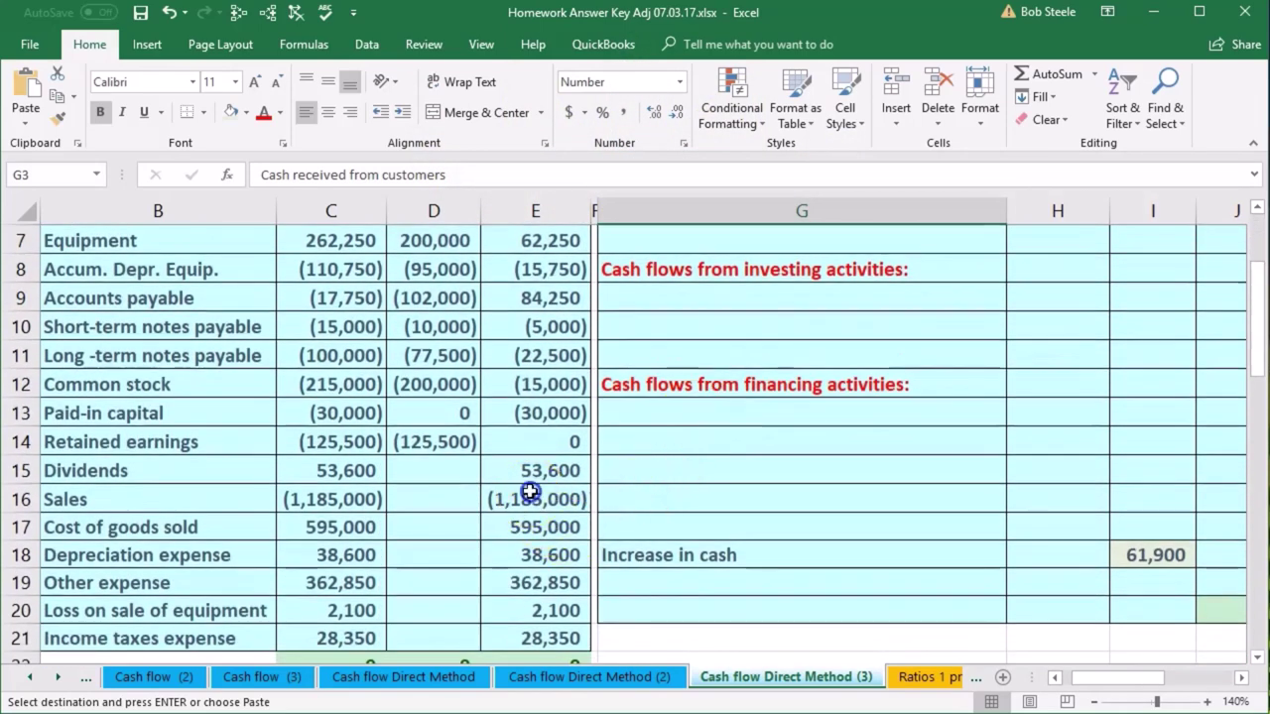
{"action": "right_click", "coordinate": [531, 492]}
{"action": "left_click", "coordinate": [626, 460]}
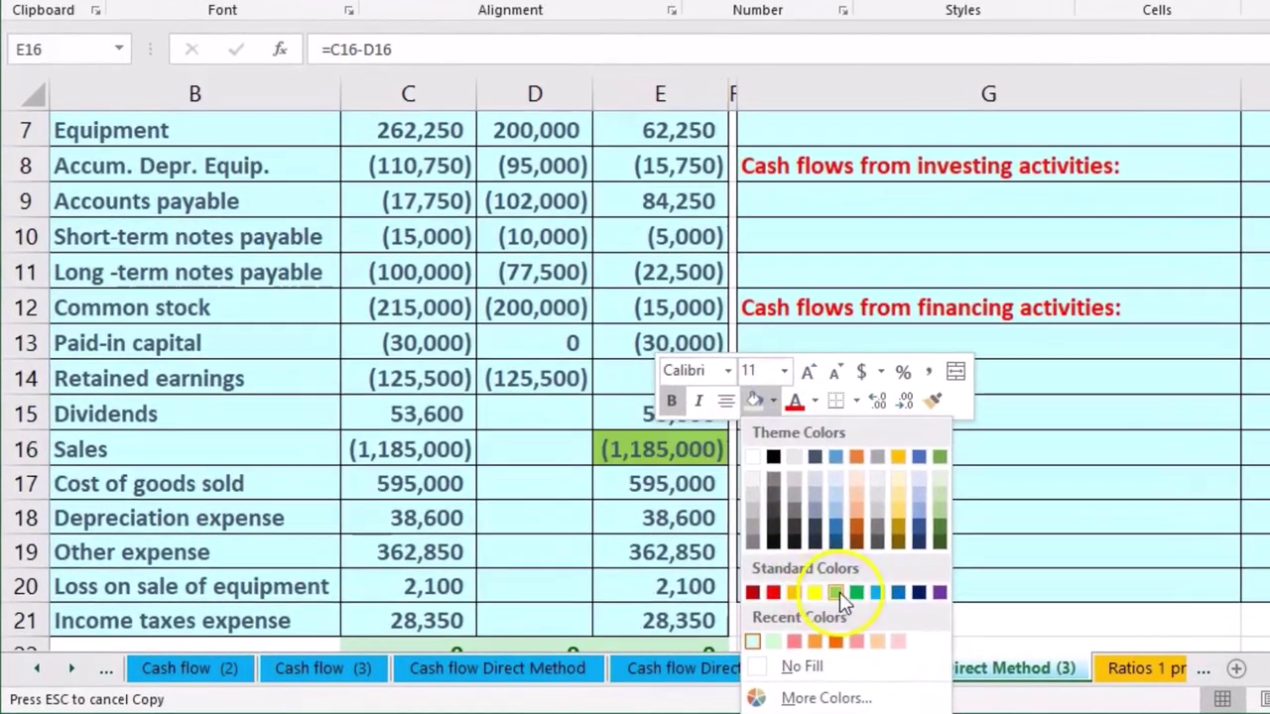
{"action": "left_click", "coordinate": [678, 615]}
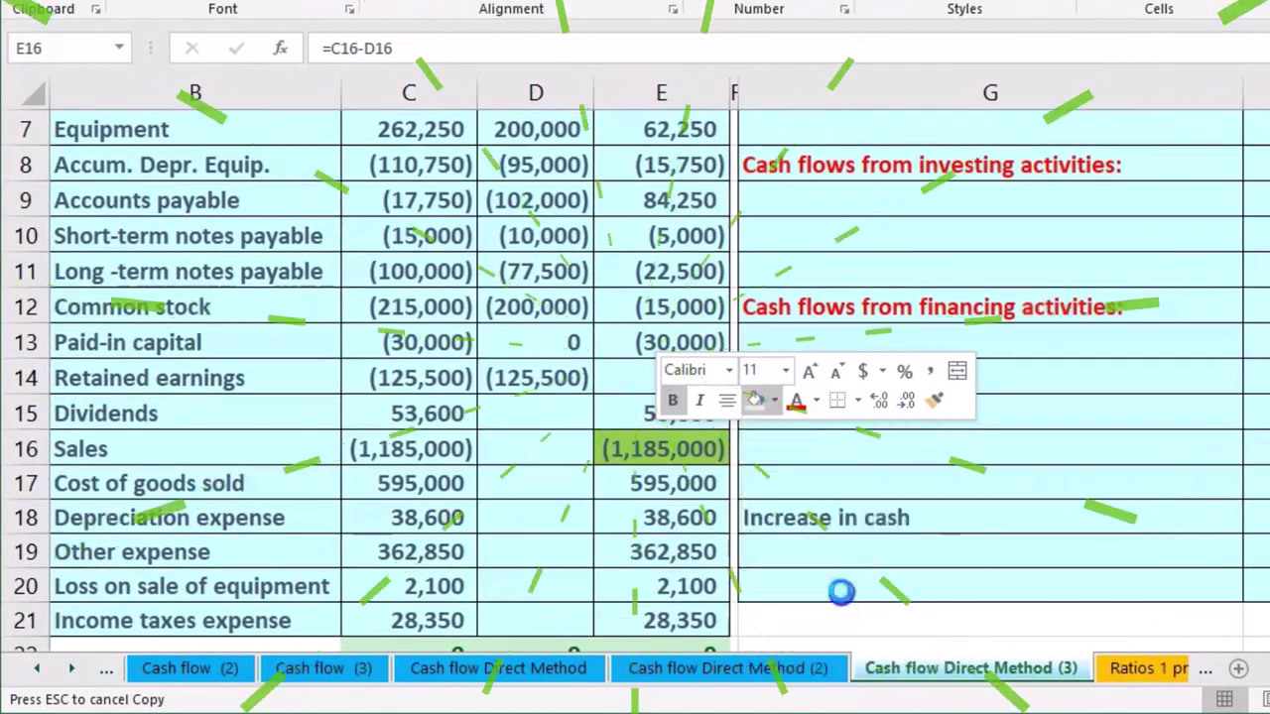
- Shade the Accounts receivable difference in E4 with the same light green fill as the Sales difference
{"action": "left_click", "coordinate": [607, 508]}
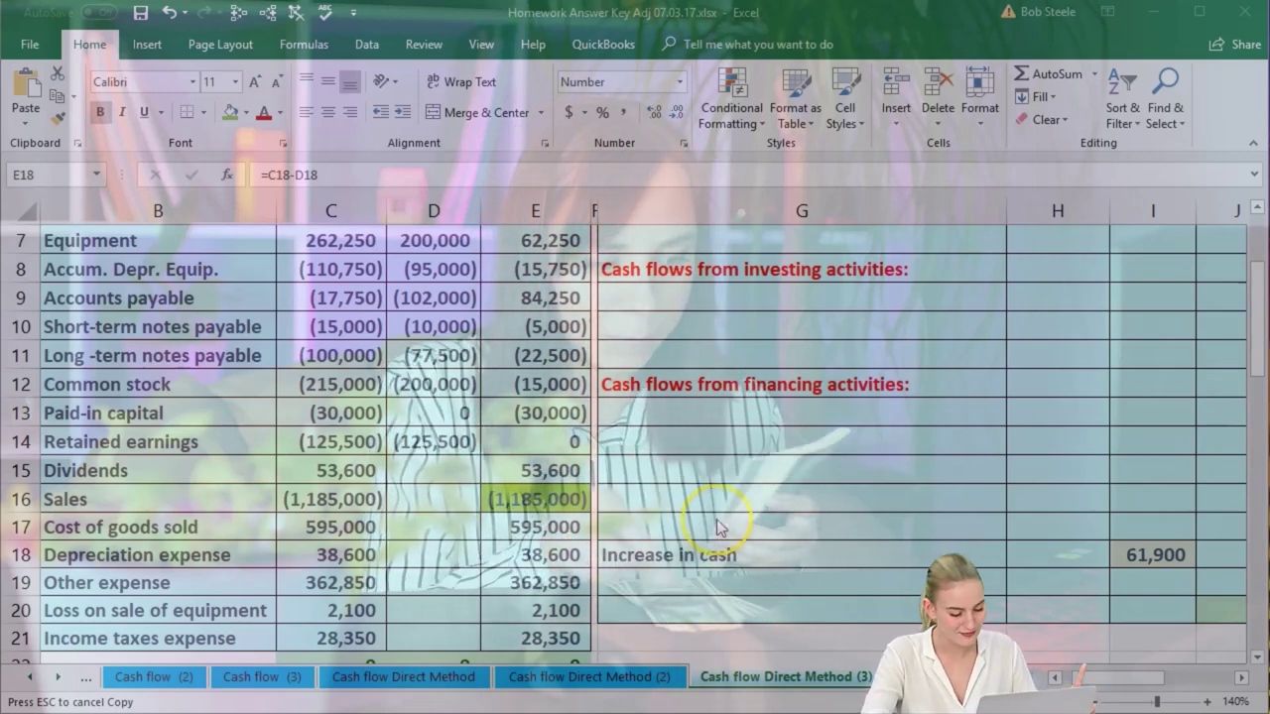
{"action": "scroll", "coordinate": [709, 510], "scroll_direction": "up", "scroll_amount": 2}
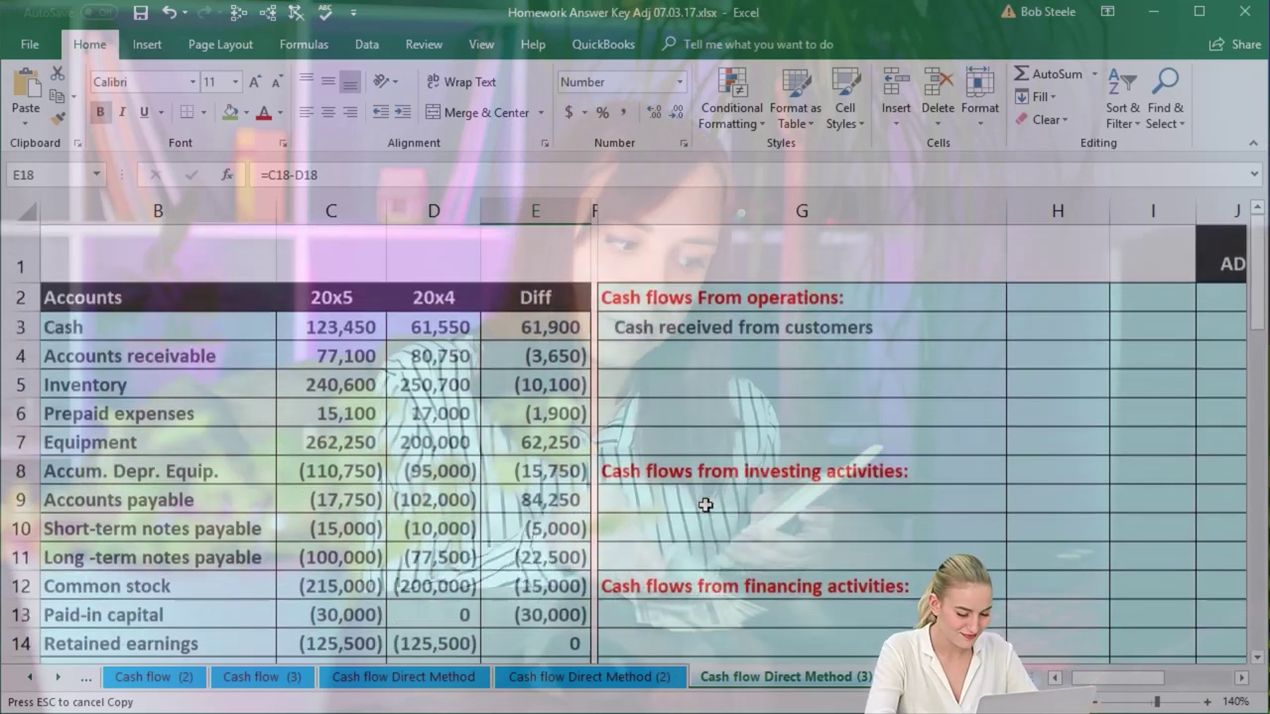
{"action": "left_click", "coordinate": [559, 357]}
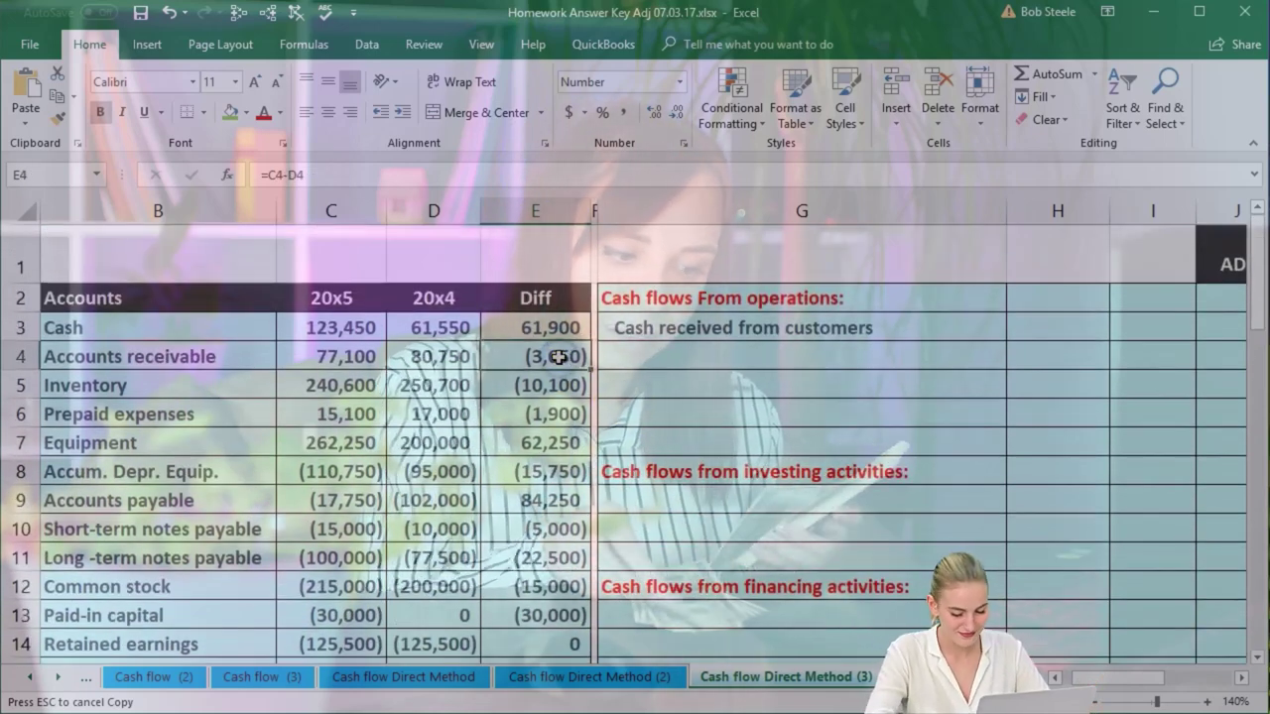
{"action": "right_click", "coordinate": [560, 357]}
{"action": "left_click", "coordinate": [638, 330]}
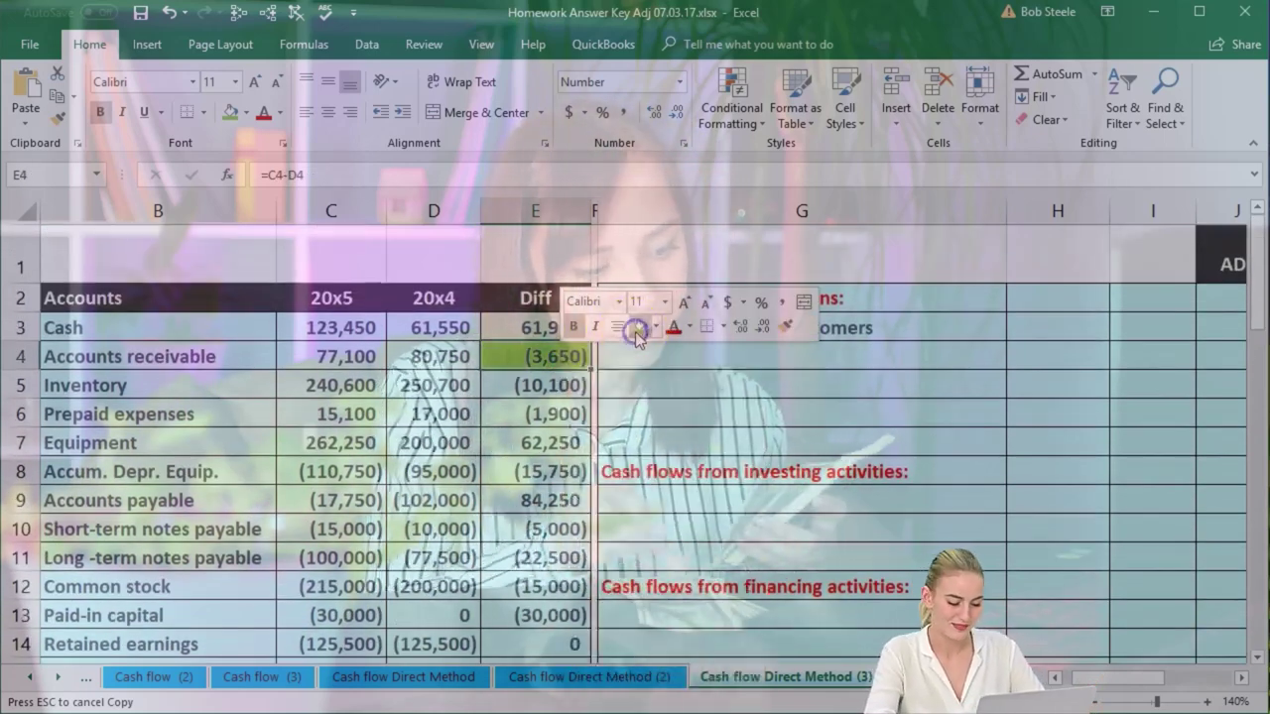
{"action": "key", "text": "Right"}
{"action": "key", "text": "Right"}
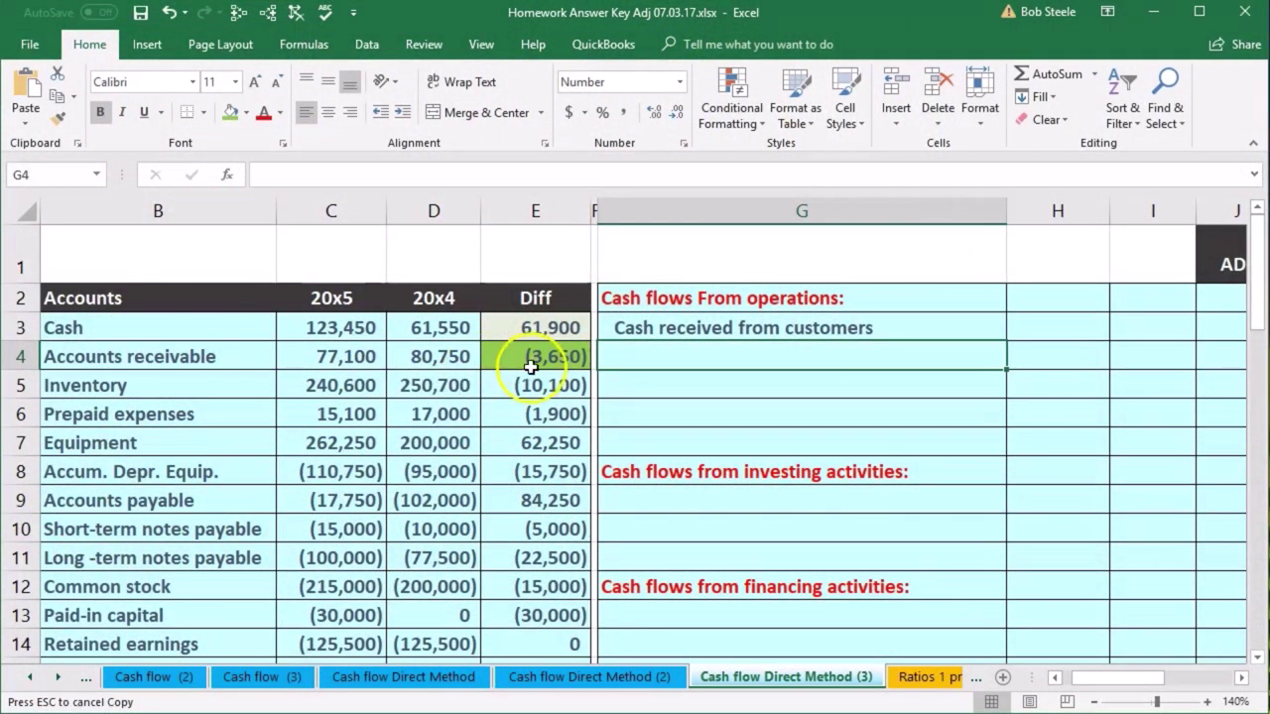
- Calculate cash received from customers in H3 with the formula -E16-E4, combining the Sales and Accounts receivable differences
{"action": "left_click", "coordinate": [1015, 328]}
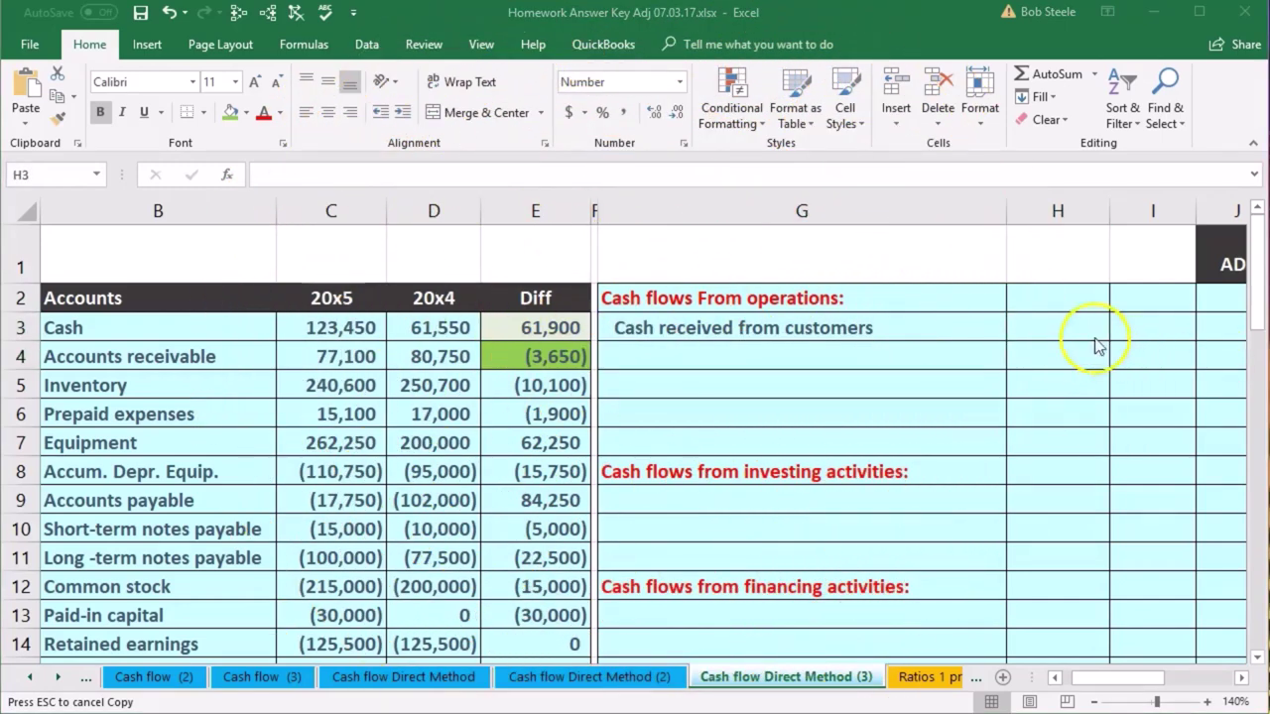
{"action": "left_click", "coordinate": [1060, 321]}
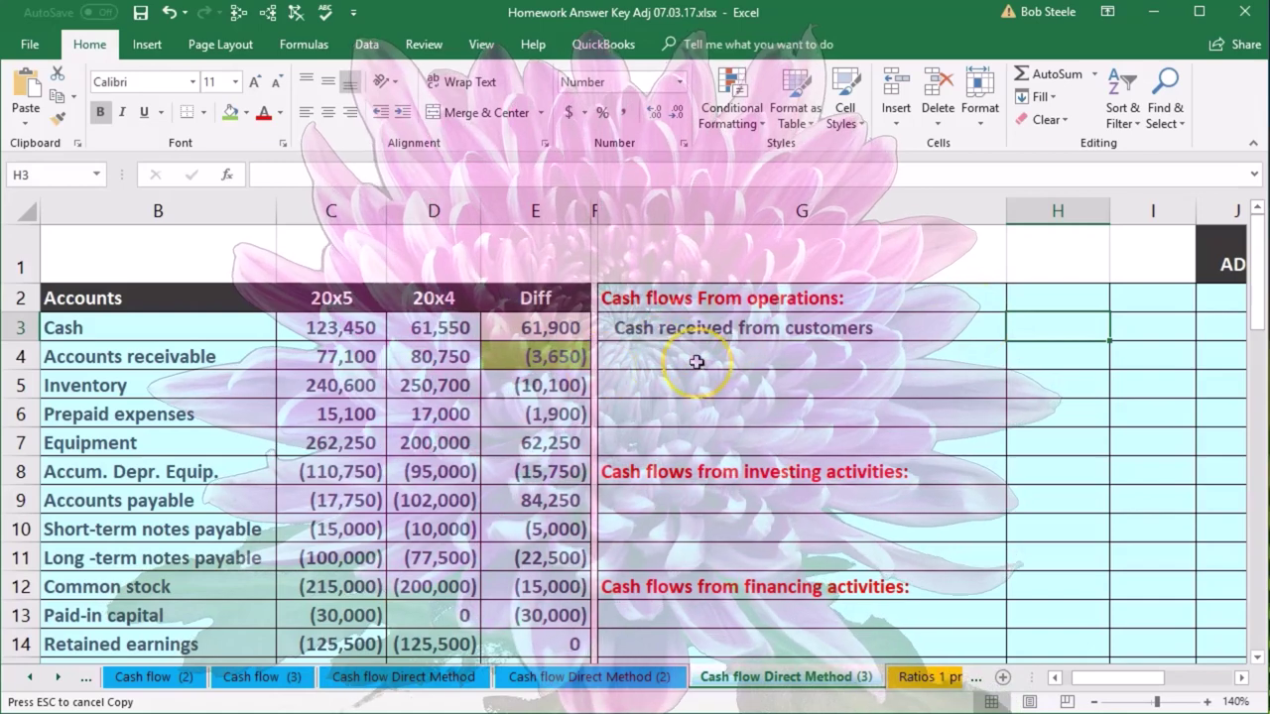
{"action": "type", "text": "-"}
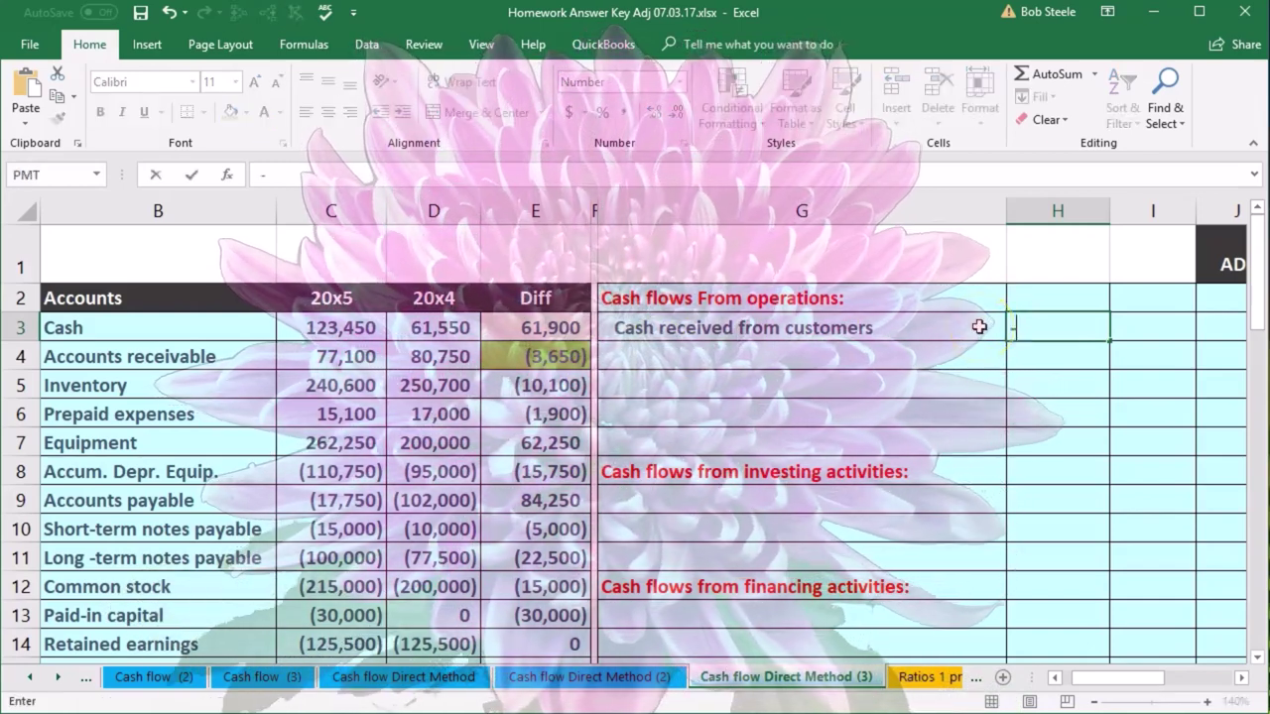
{"action": "scroll", "coordinate": [646, 387], "scroll_direction": "down", "scroll_amount": 2}
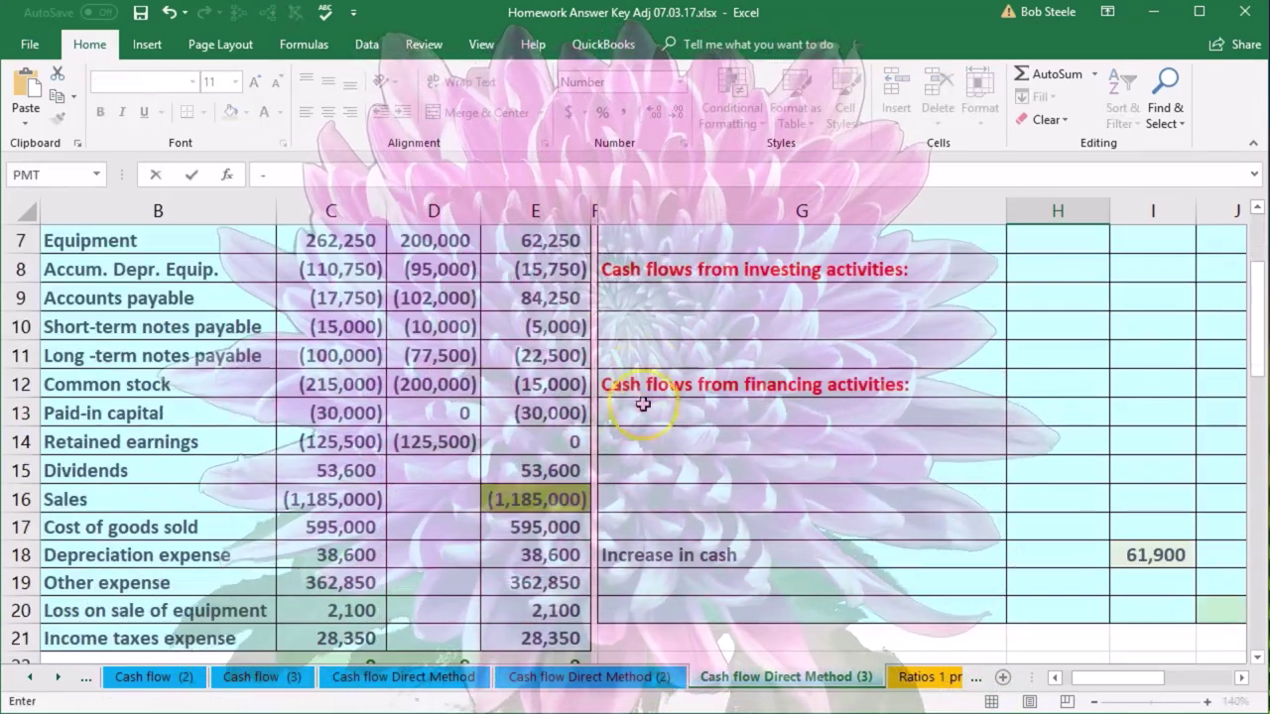
{"action": "left_click", "coordinate": [552, 490]}
{"action": "scroll", "coordinate": [552, 490], "scroll_direction": "up", "scroll_amount": 2}
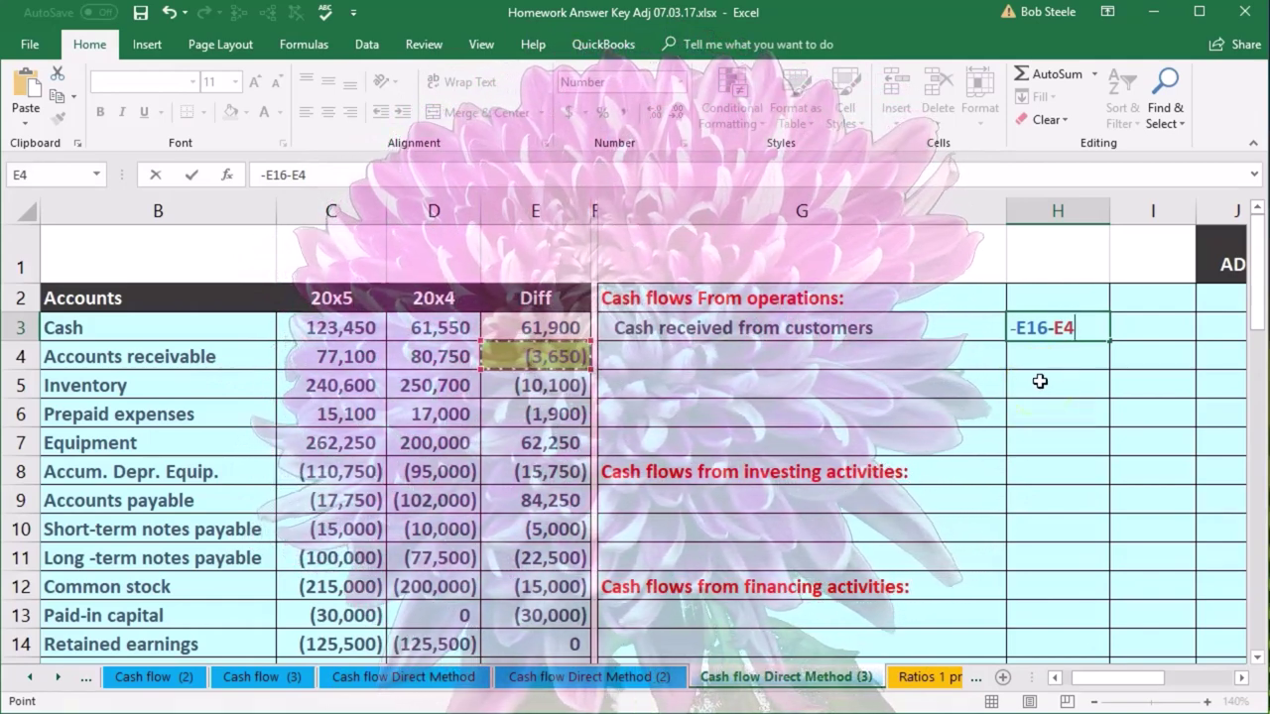
{"action": "key", "text": "Return"}
- Review the cash received from customers formula in H3 against the Sales and Accounts receivable differences it uses
{"action": "scroll", "coordinate": [1040, 379], "scroll_direction": "down", "scroll_amount": 1}
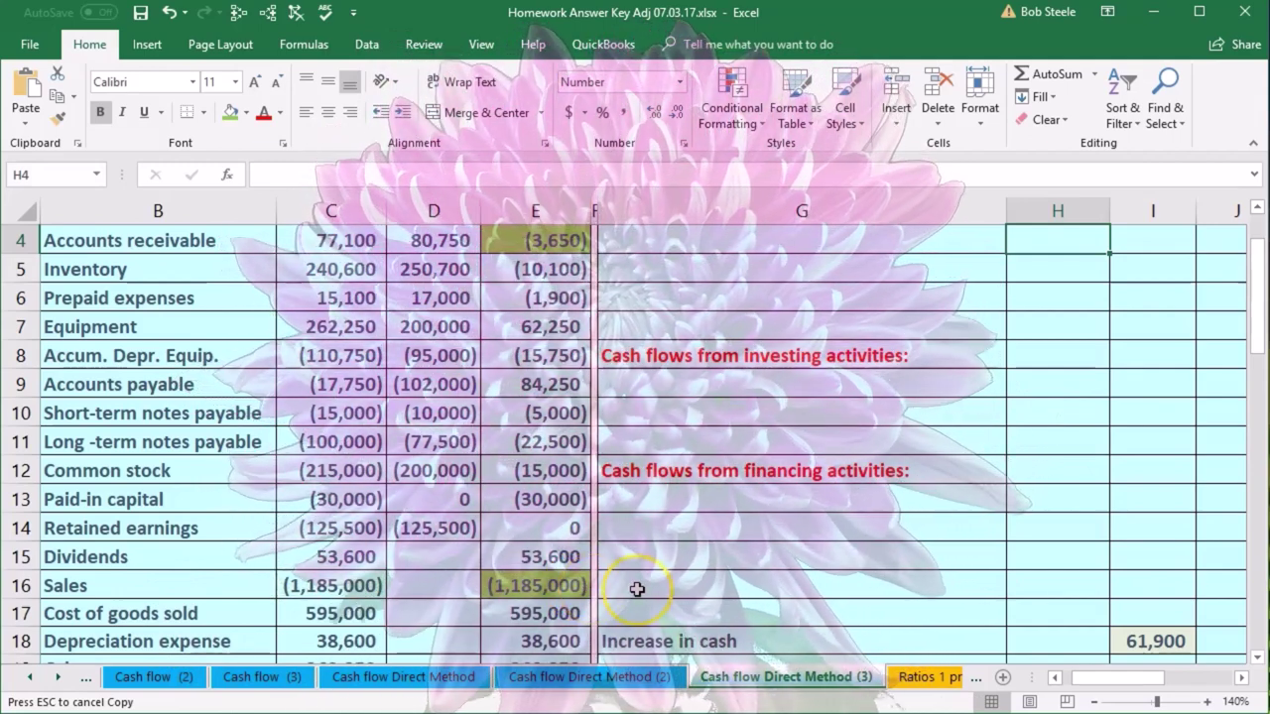
{"action": "scroll", "coordinate": [617, 503], "scroll_direction": "up", "scroll_amount": 1}
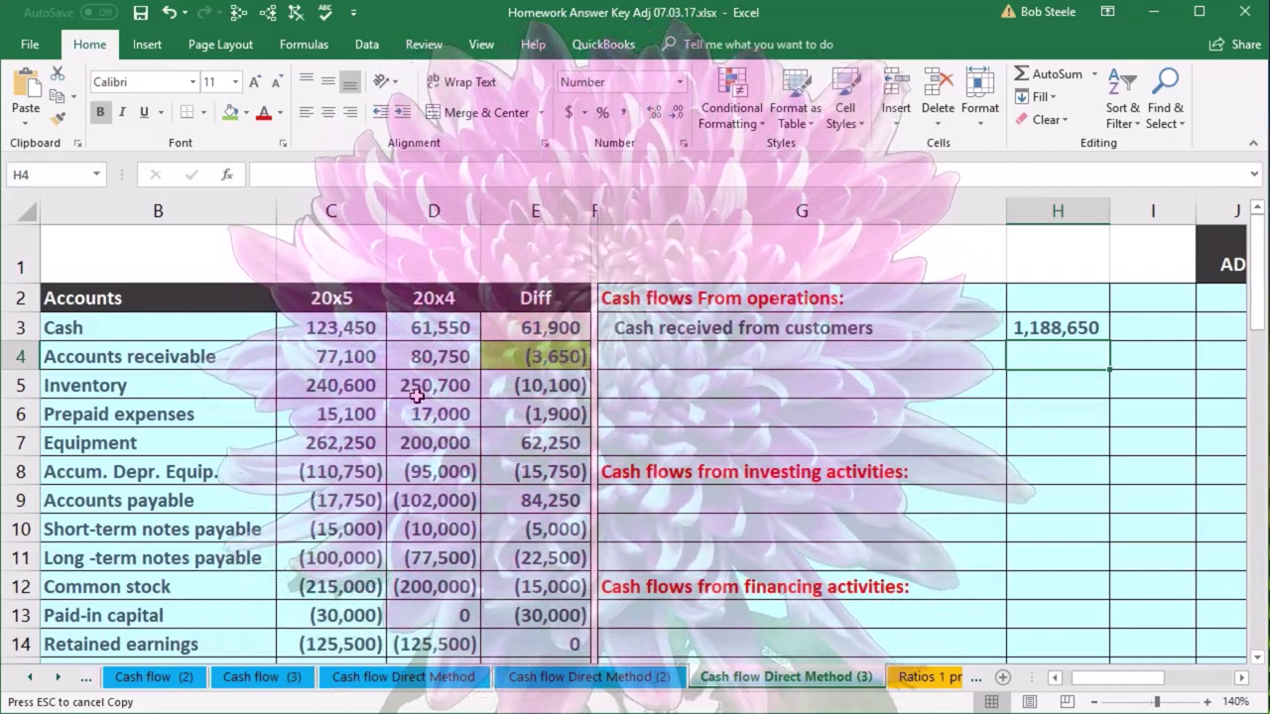
{"action": "scroll", "coordinate": [476, 456], "scroll_direction": "down", "scroll_amount": 2}
{"action": "left_click", "coordinate": [540, 525]}
{"action": "scroll", "coordinate": [552, 516], "scroll_direction": "down", "scroll_amount": 1}
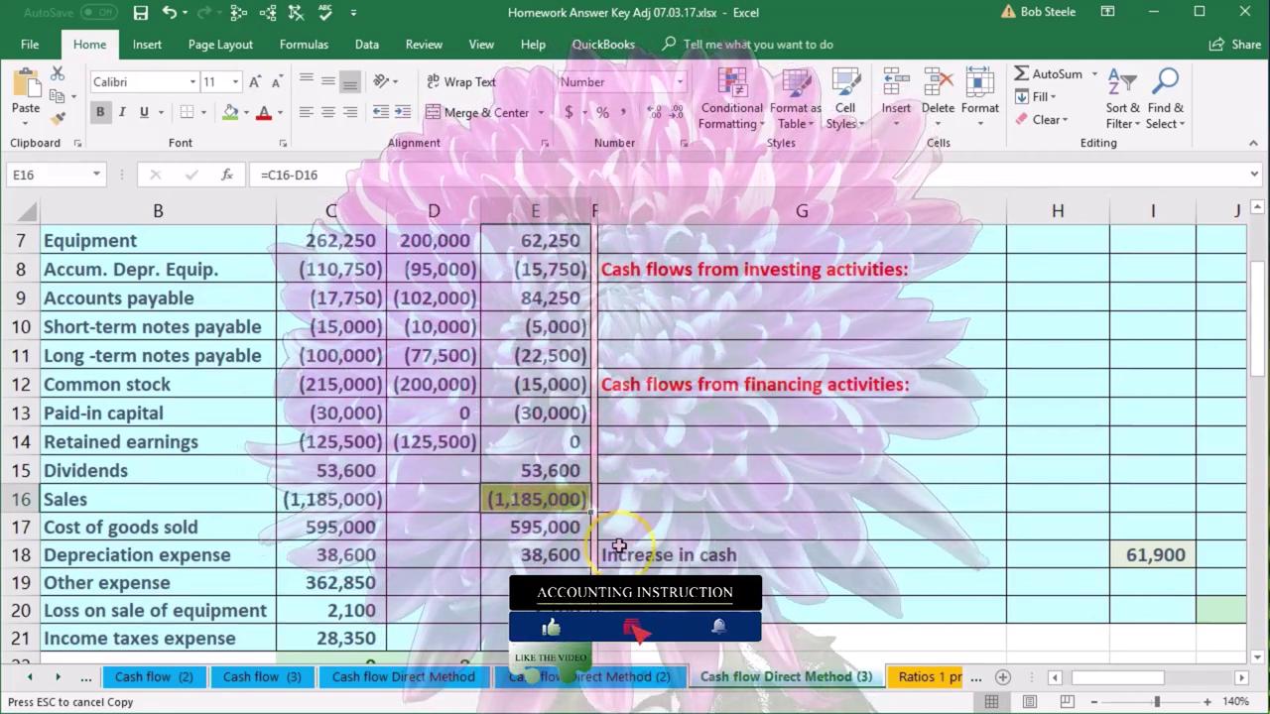
{"action": "scroll", "coordinate": [619, 546], "scroll_direction": "up", "scroll_amount": 2}
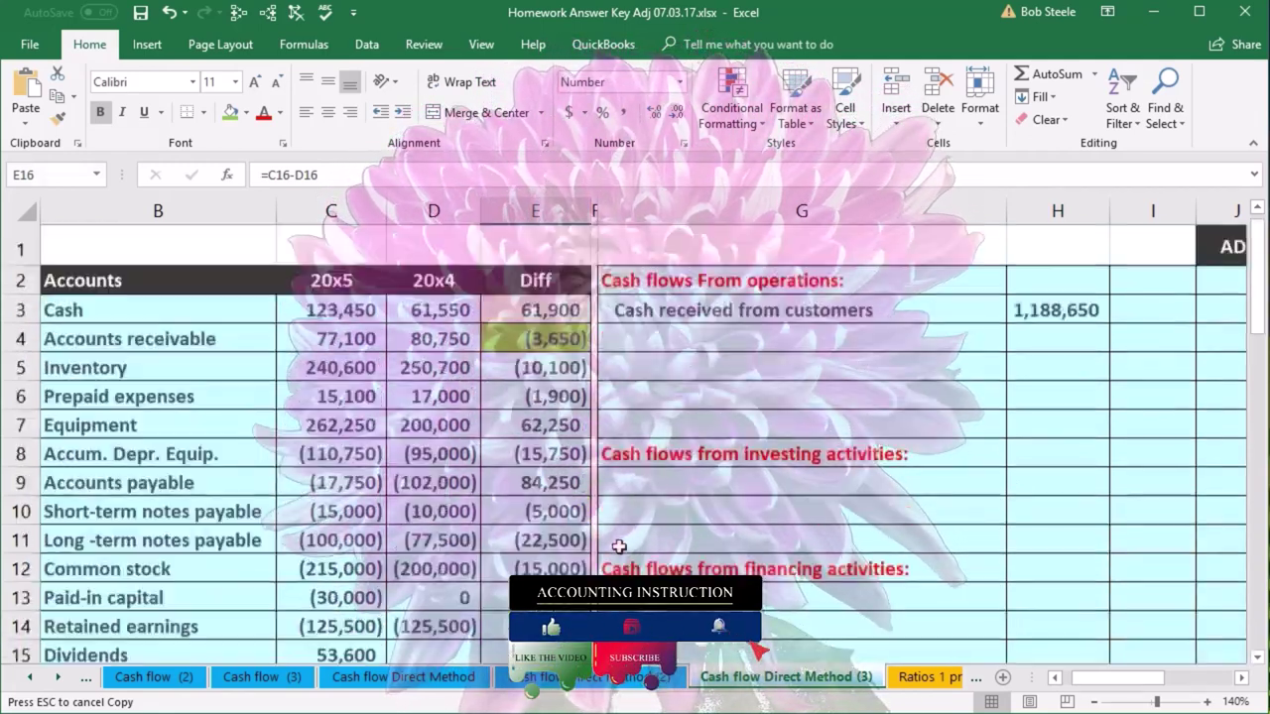
{"action": "left_click", "coordinate": [1031, 327]}
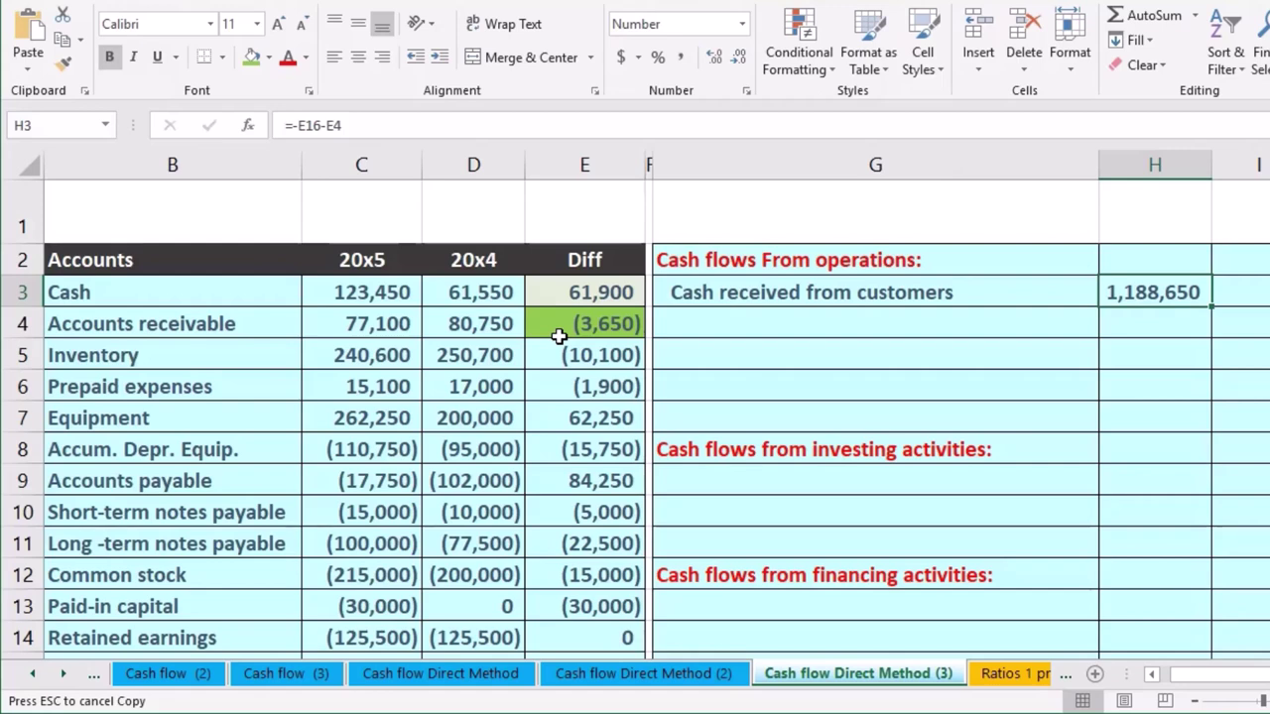
{"action": "double_click", "coordinate": [1160, 291]}
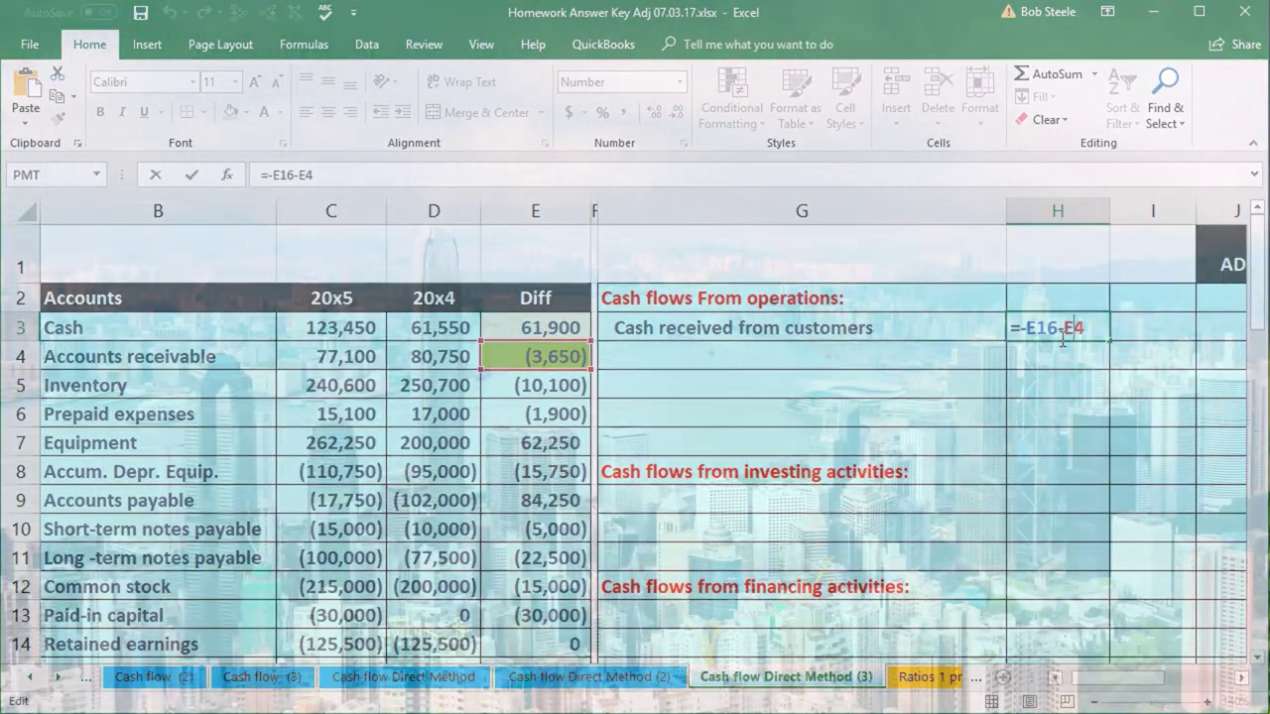
{"action": "key", "text": "Return"}
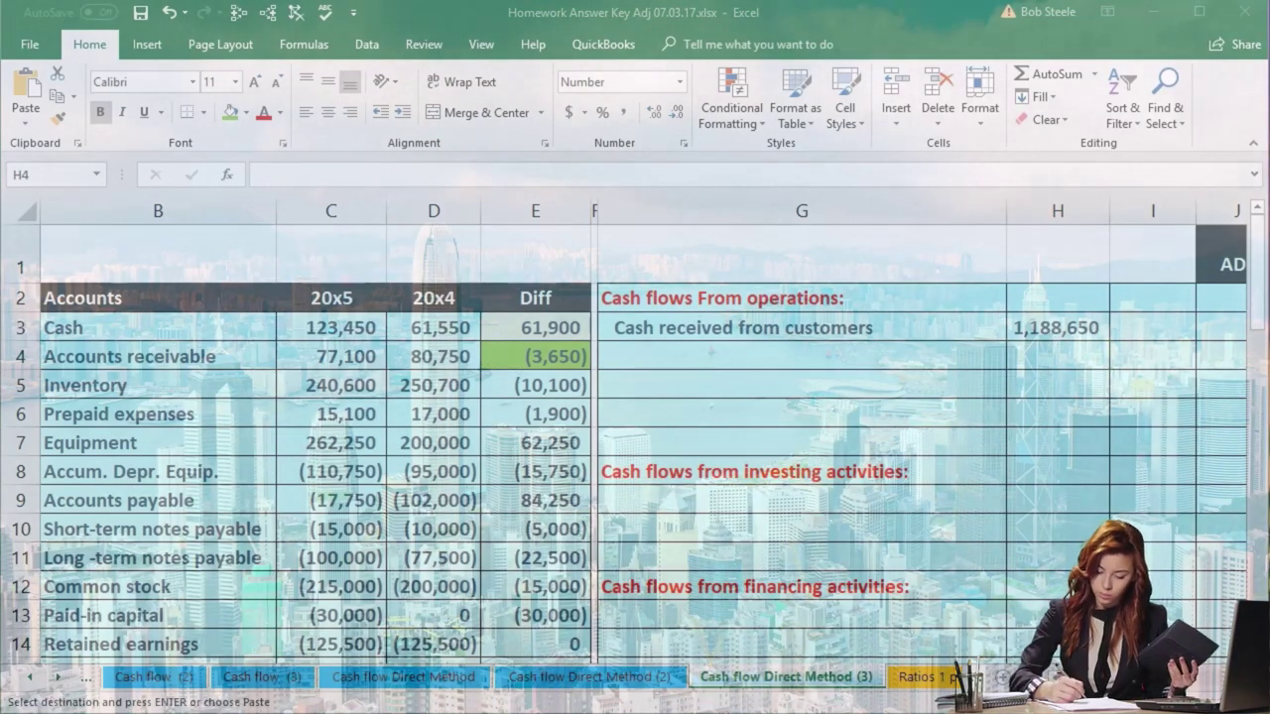
- Paste the copied label "Cash paid for merchandise" as values only into G4 under Cash received from customers
{"action": "left_click", "coordinate": [722, 355]}
{"action": "right_click", "coordinate": [721, 357]}
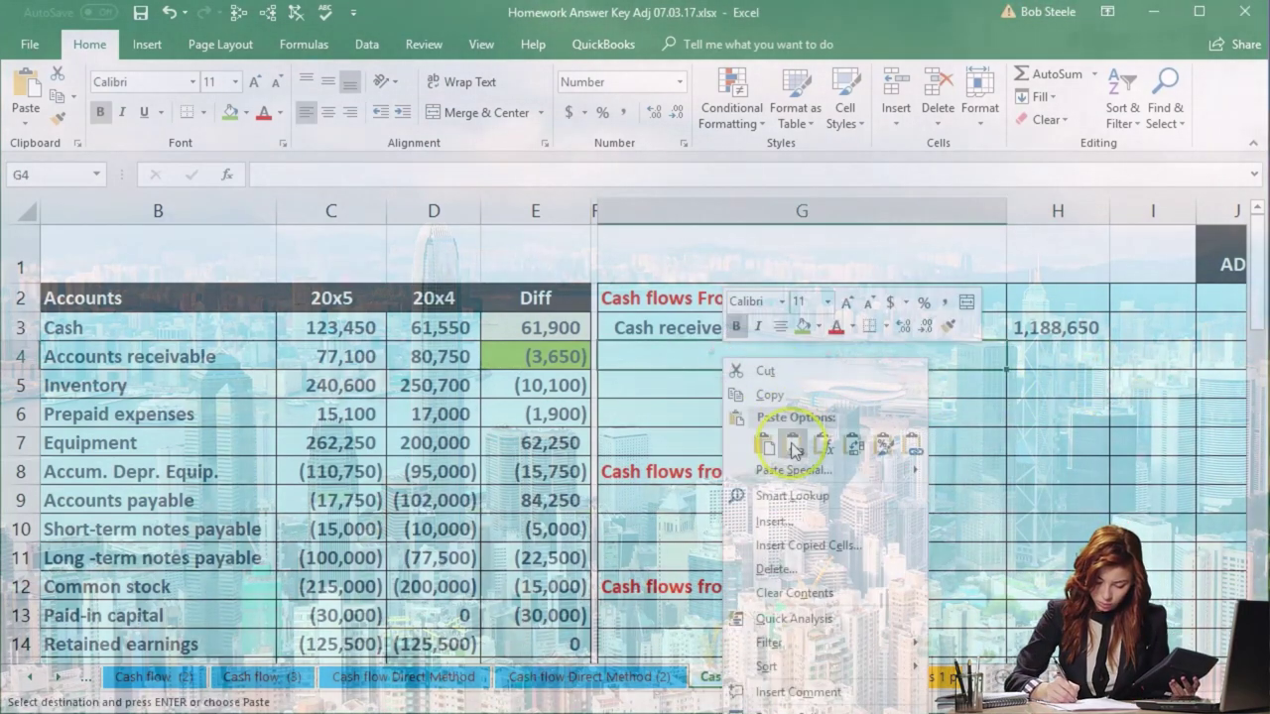
{"action": "left_click", "coordinate": [793, 450]}
{"action": "left_click", "coordinate": [655, 515]}
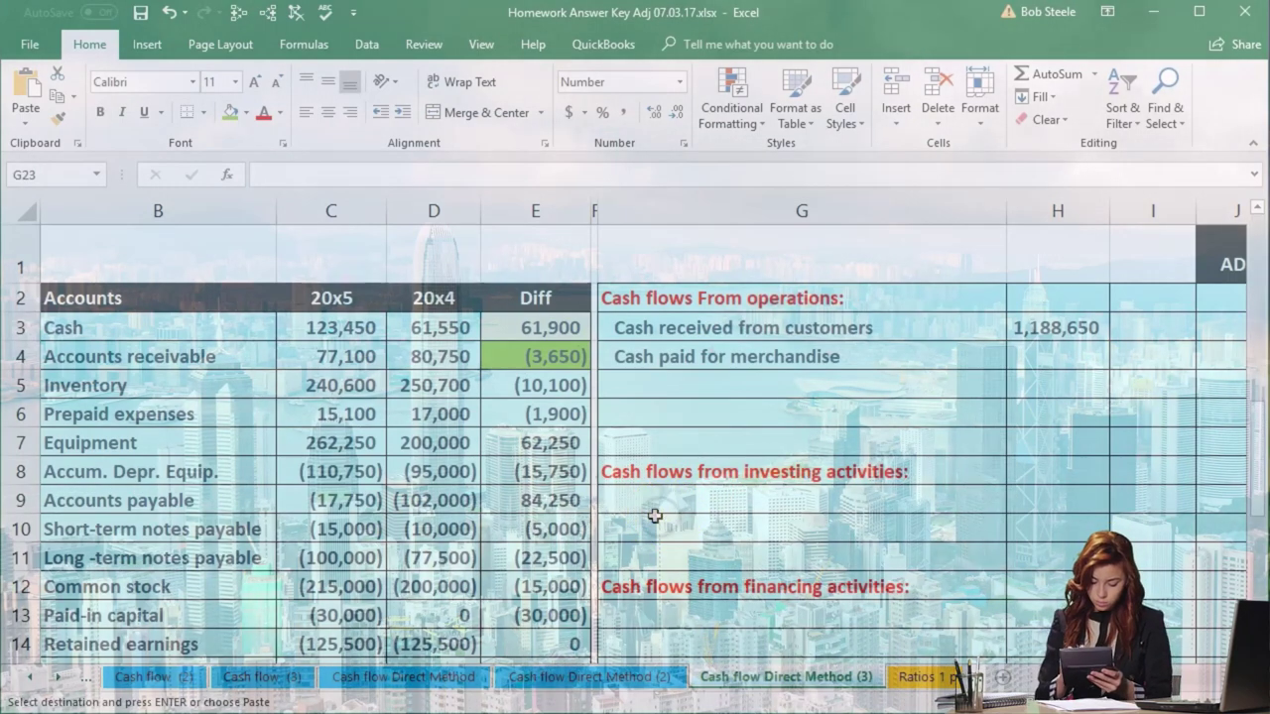
- Shade the Cost of goods sold difference in E17 with a blue fill
{"action": "left_click", "coordinate": [547, 558]}
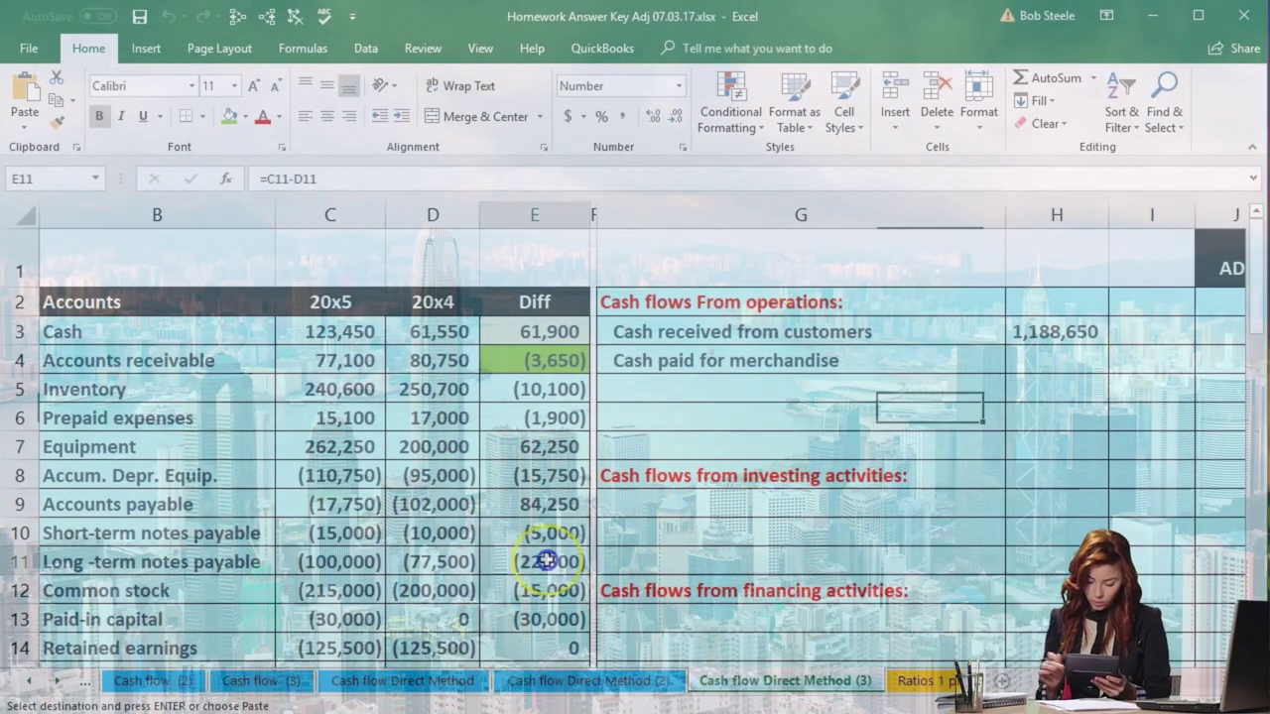
{"action": "scroll", "coordinate": [547, 561], "scroll_direction": "down", "scroll_amount": 2}
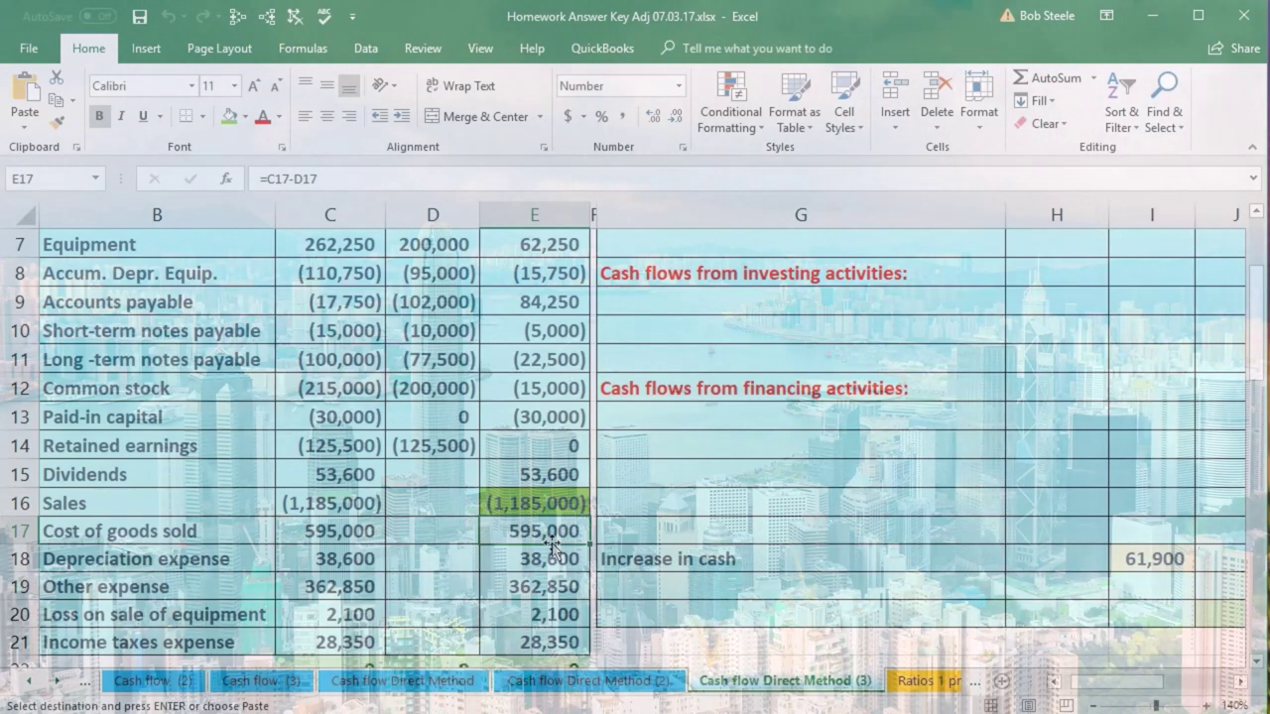
{"action": "right_click", "coordinate": [548, 536]}
{"action": "left_click", "coordinate": [639, 586]}
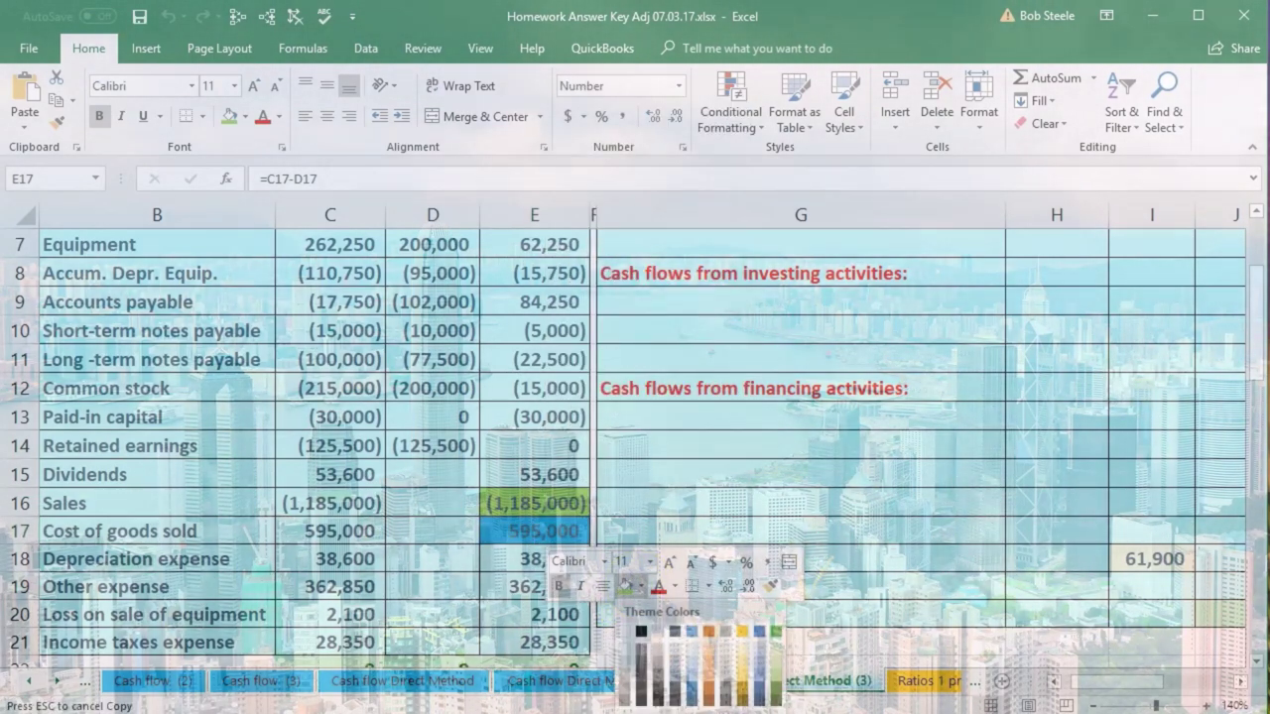
{"action": "left_click", "coordinate": [734, 645]}
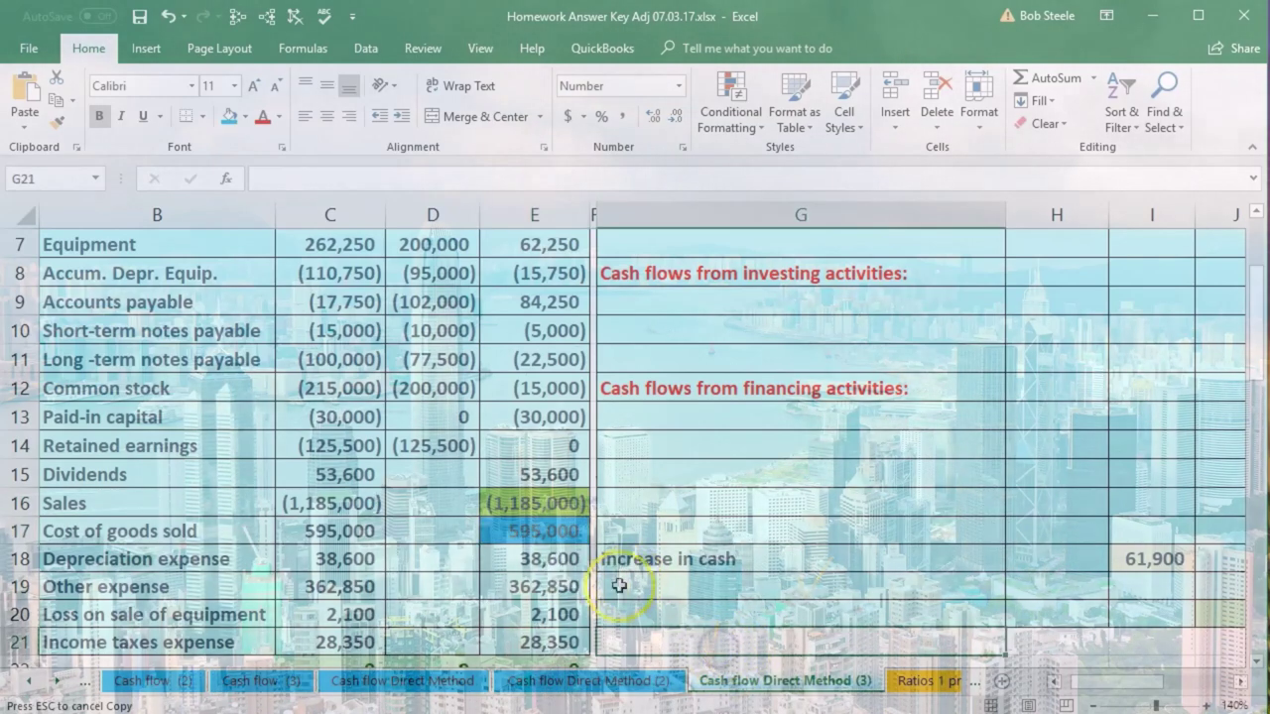
- Shade the Accounts payable difference in E9 and the Inventory difference in E5 with the same blue fill
{"action": "scroll", "coordinate": [558, 596], "scroll_direction": "up", "scroll_amount": 1}
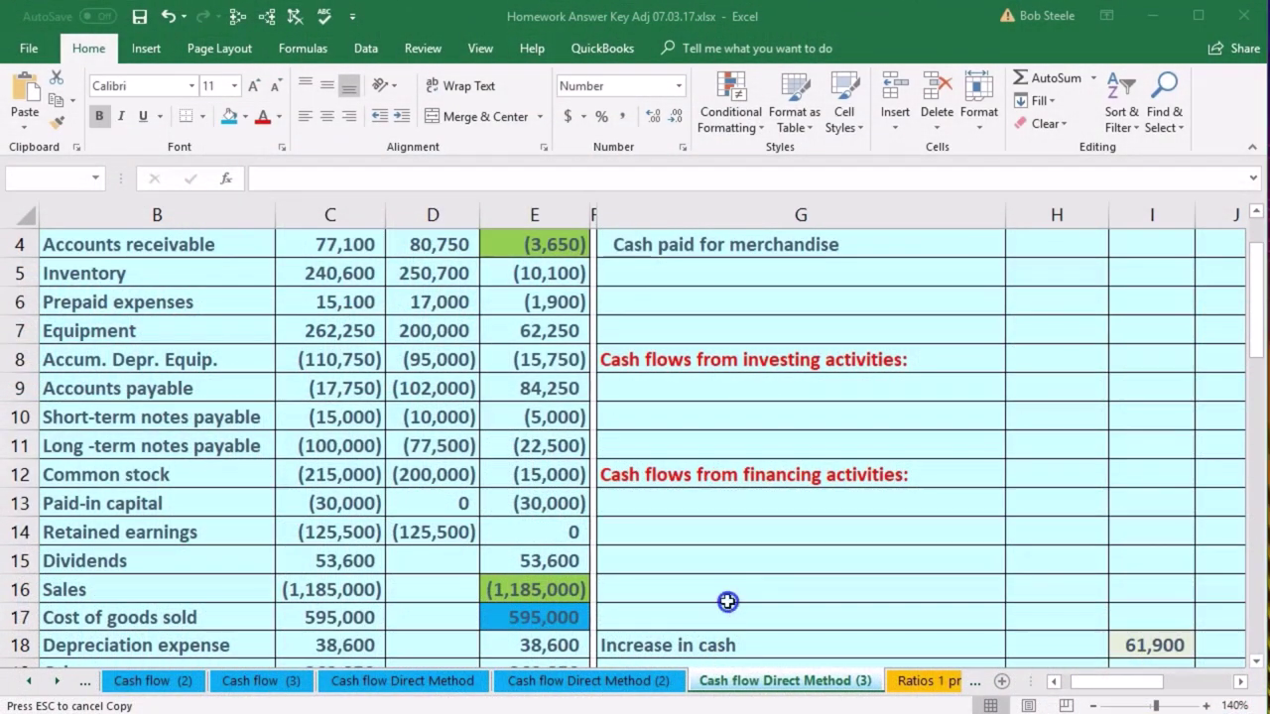
{"action": "scroll", "coordinate": [727, 595], "scroll_direction": "up", "scroll_amount": 1}
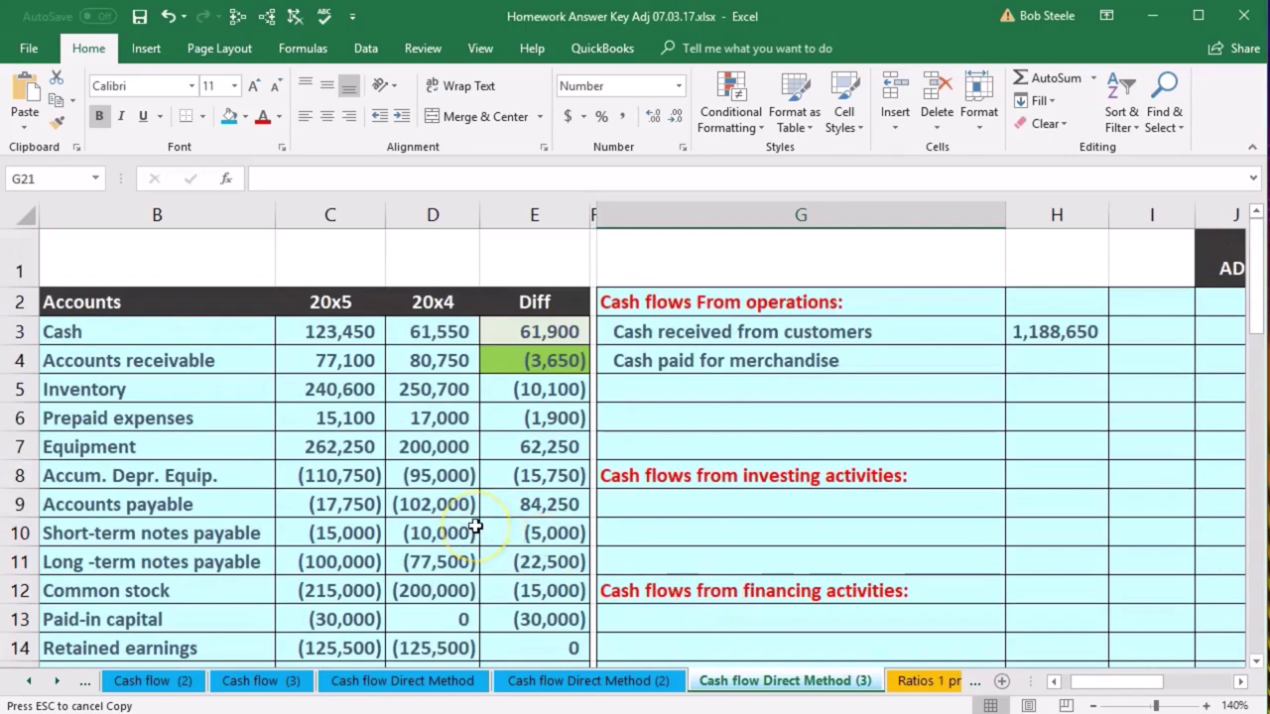
{"action": "left_click", "coordinate": [511, 507]}
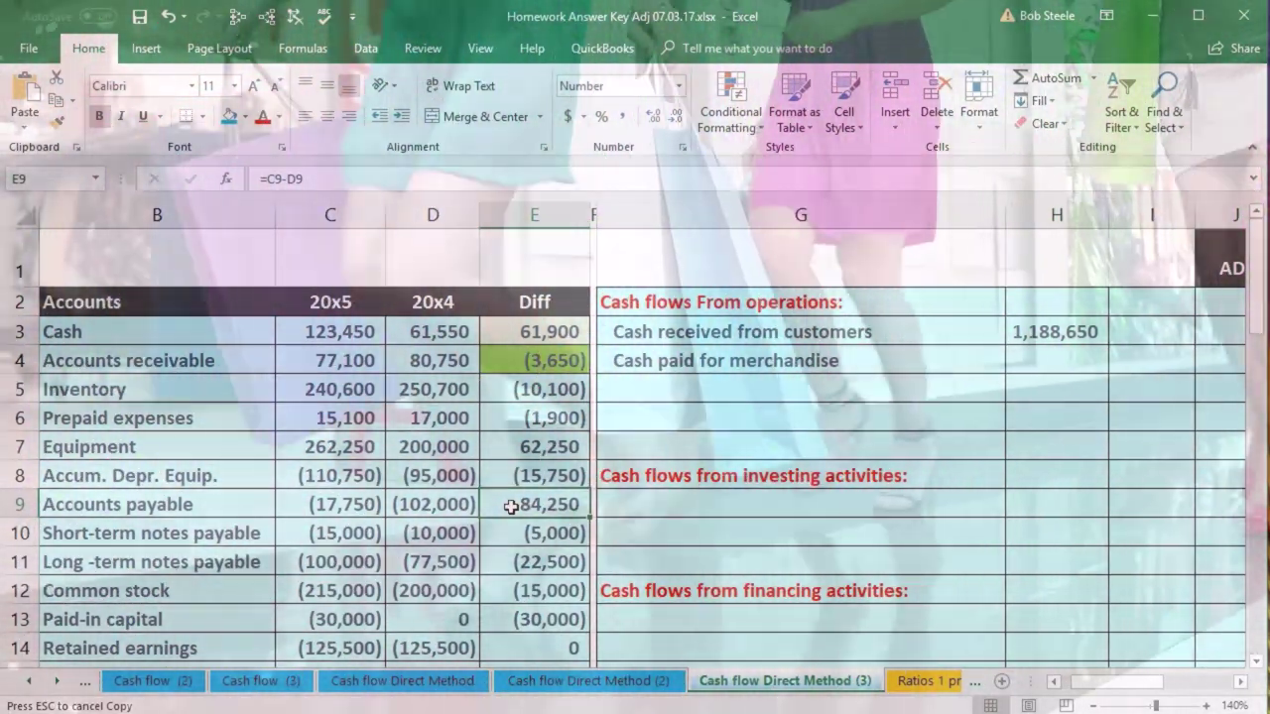
{"action": "right_click", "coordinate": [511, 508]}
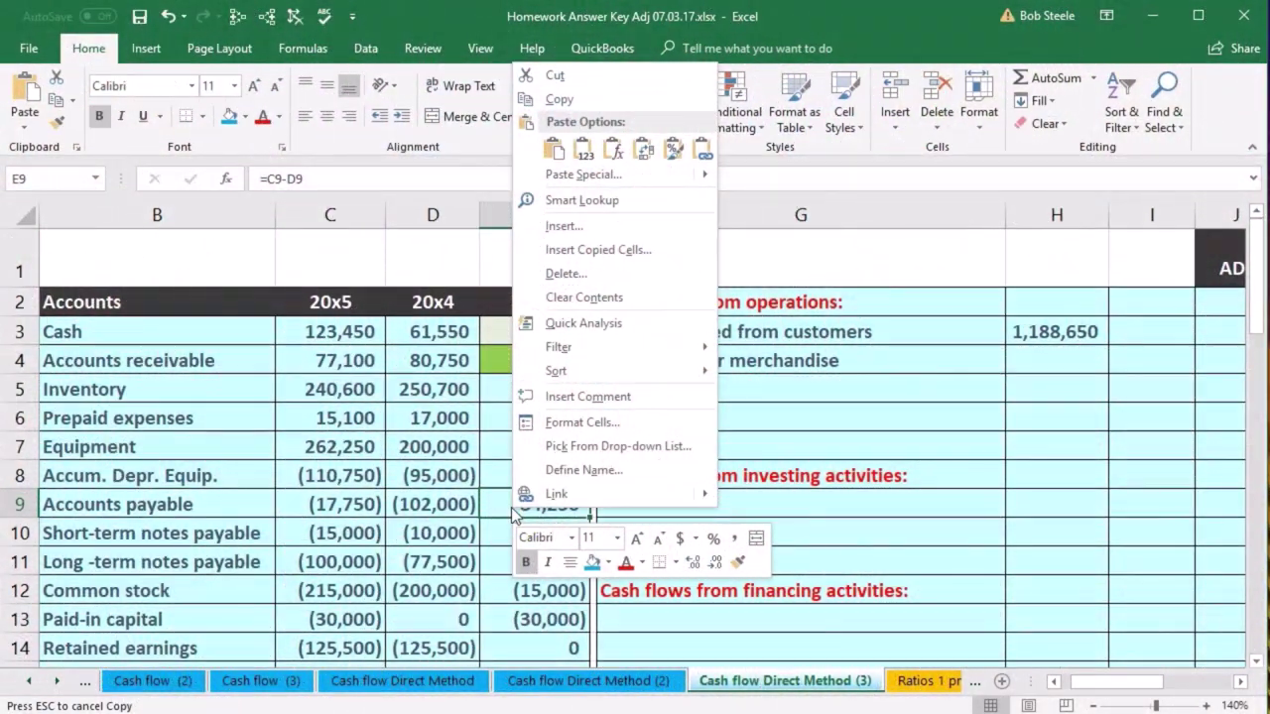
{"action": "key", "text": "Escape"}
{"action": "key", "text": "Escape"}
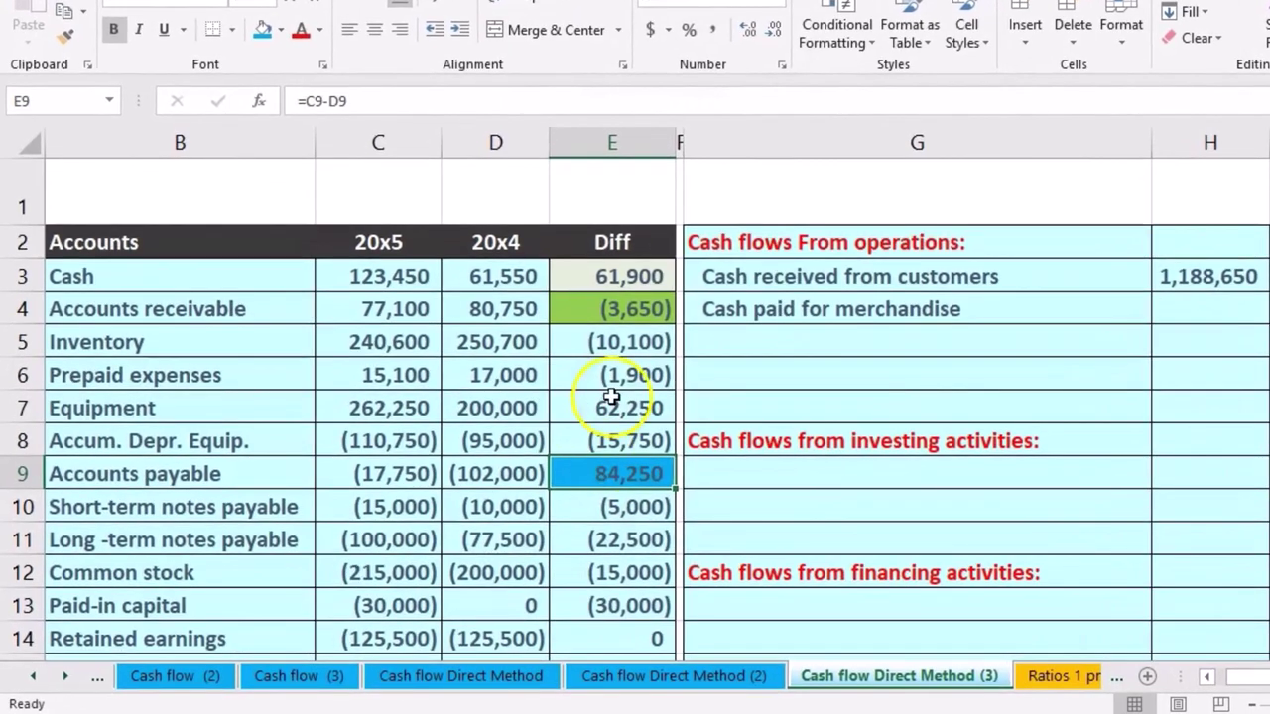
{"action": "right_click", "coordinate": [594, 336]}
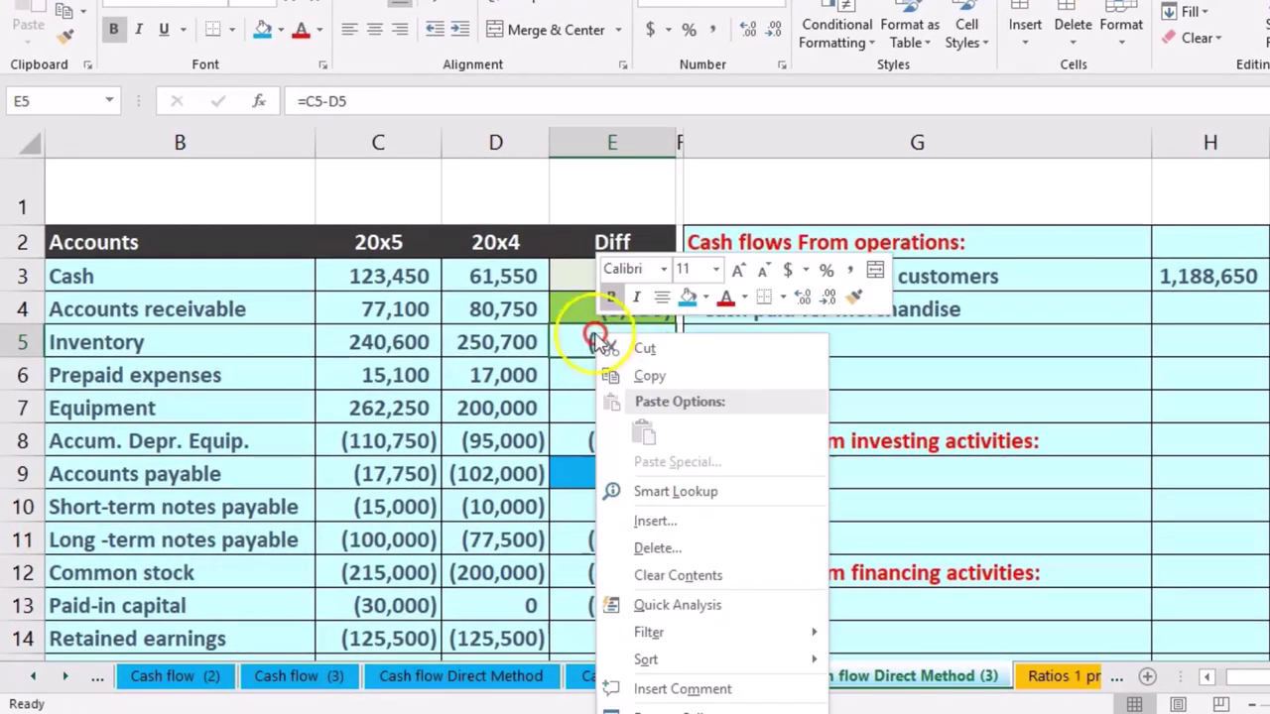
{"action": "left_click", "coordinate": [682, 299]}
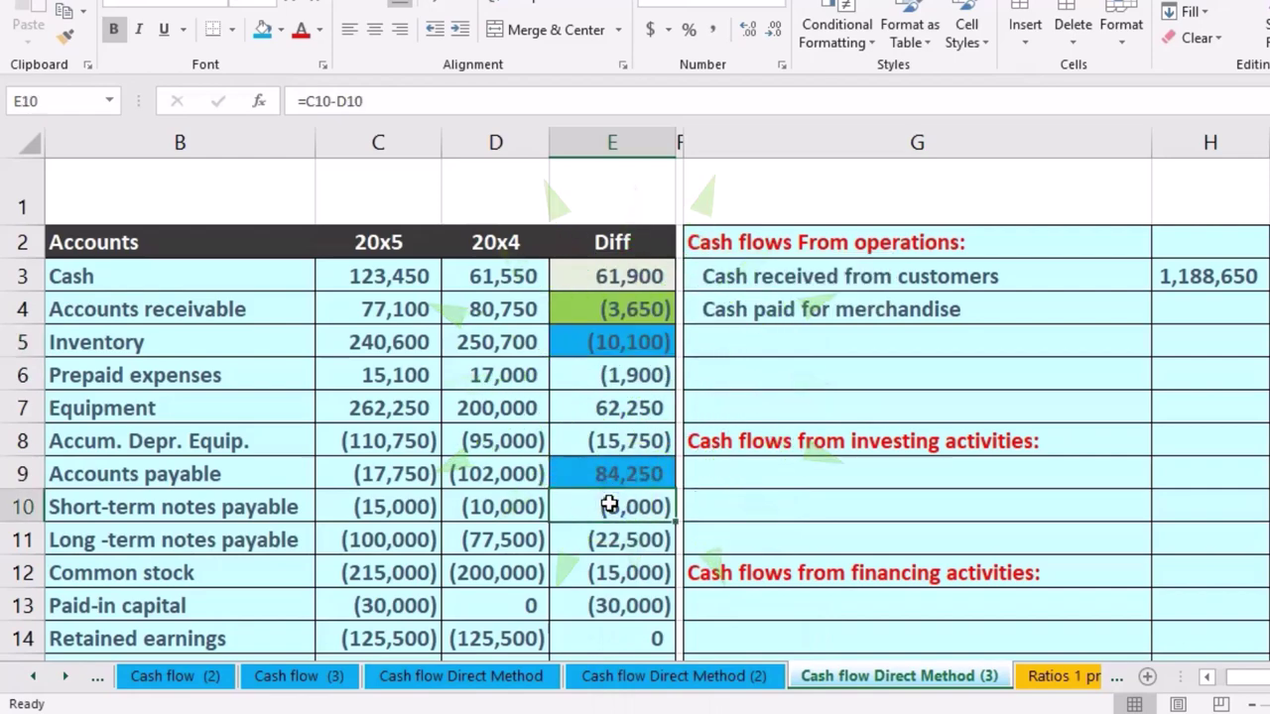
- Calculate the cash paid for merchandise in H4 with the formula -E17-E9-E5
{"action": "left_click", "coordinate": [1231, 304]}
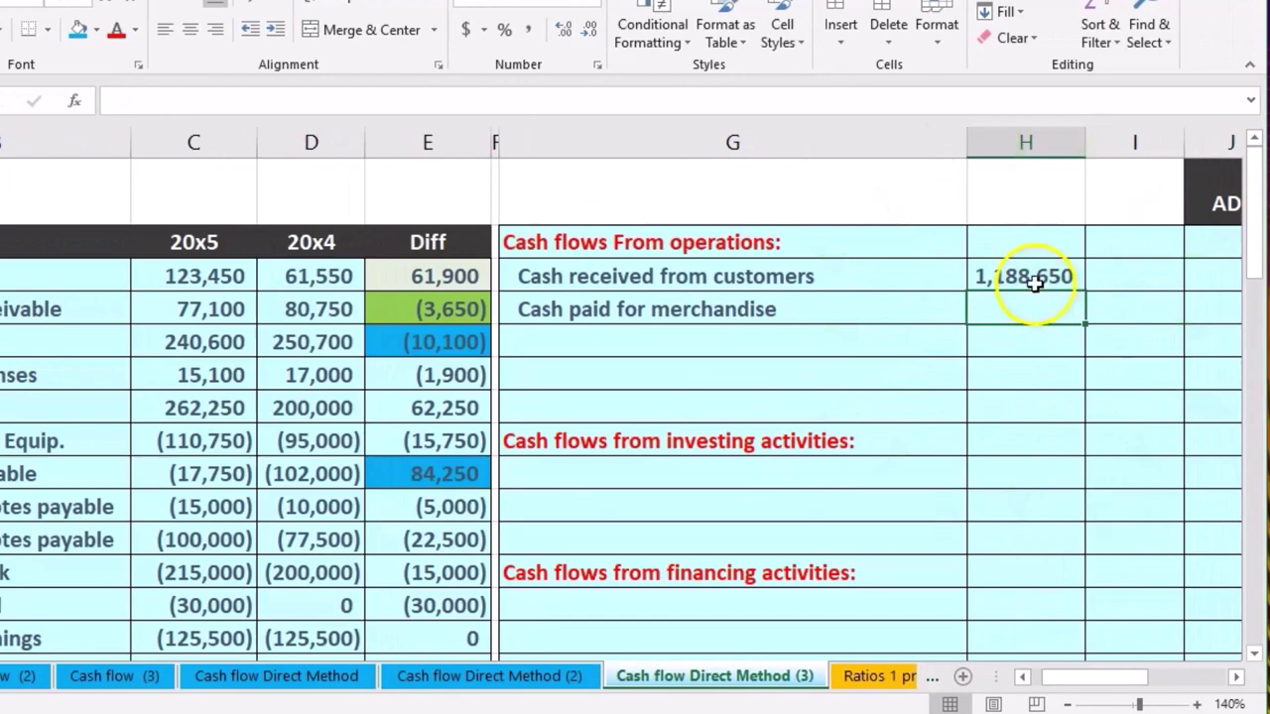
{"action": "left_click", "coordinate": [1030, 278]}
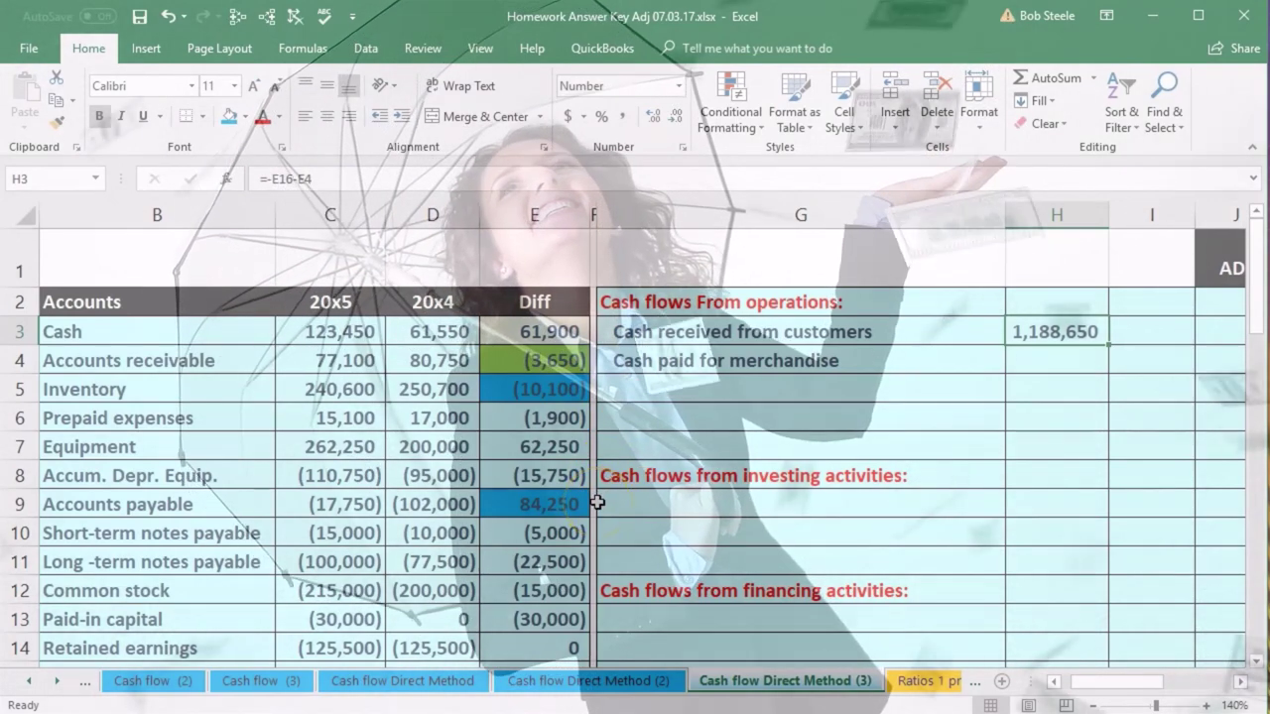
{"action": "scroll", "coordinate": [597, 502], "scroll_direction": "down", "scroll_amount": 1}
{"action": "scroll", "coordinate": [597, 502], "scroll_direction": "down", "scroll_amount": 1}
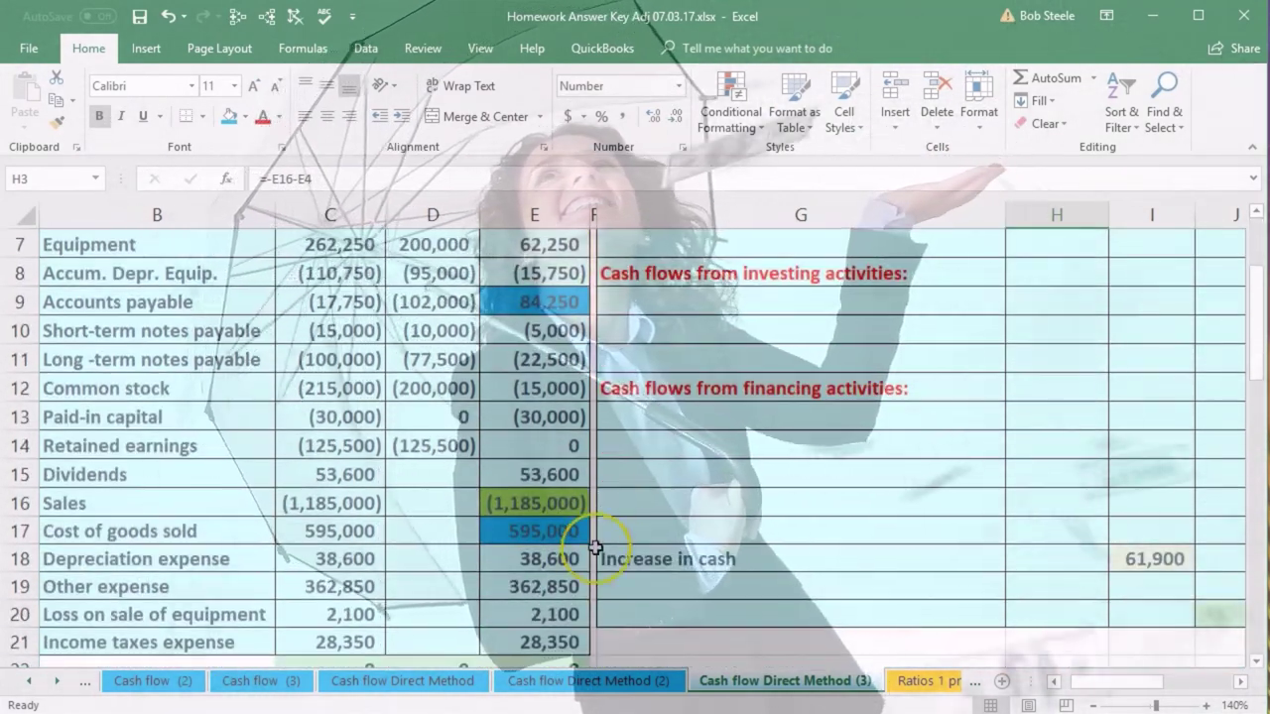
{"action": "scroll", "coordinate": [595, 546], "scroll_direction": "up", "scroll_amount": 2}
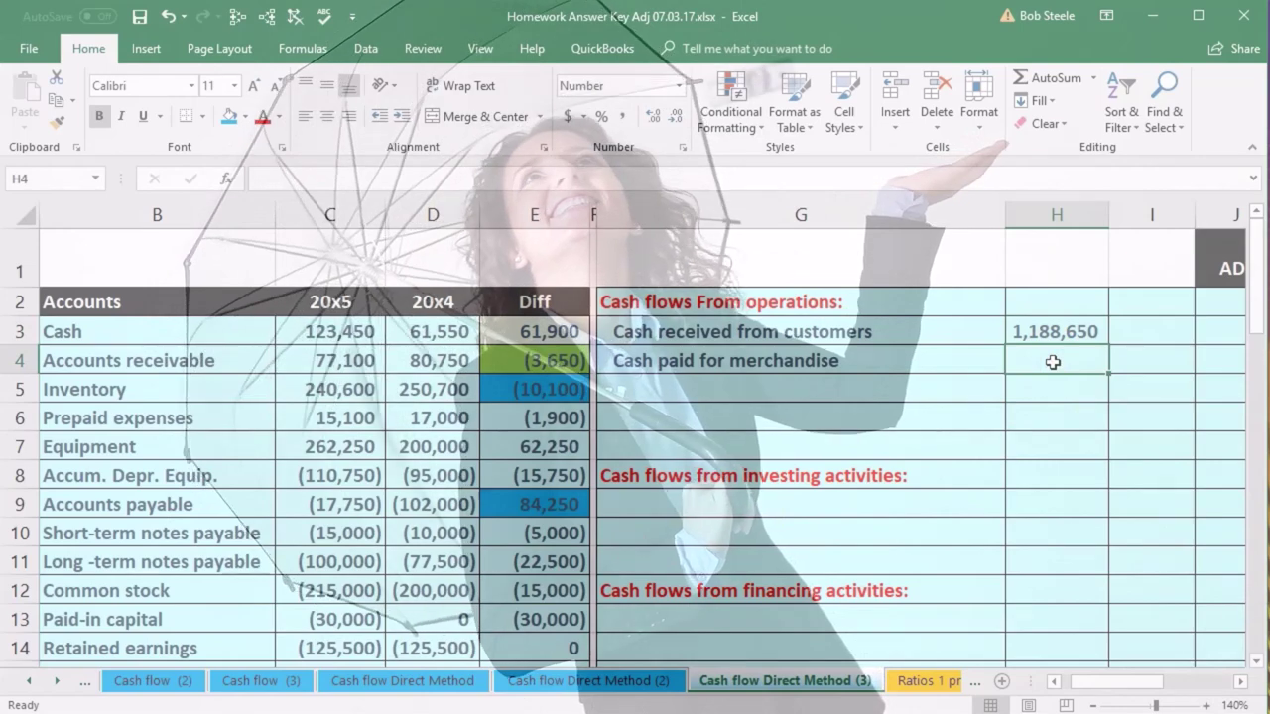
{"action": "type", "text": "-"}
{"action": "scroll", "coordinate": [1053, 362], "scroll_direction": "down", "scroll_amount": 3}
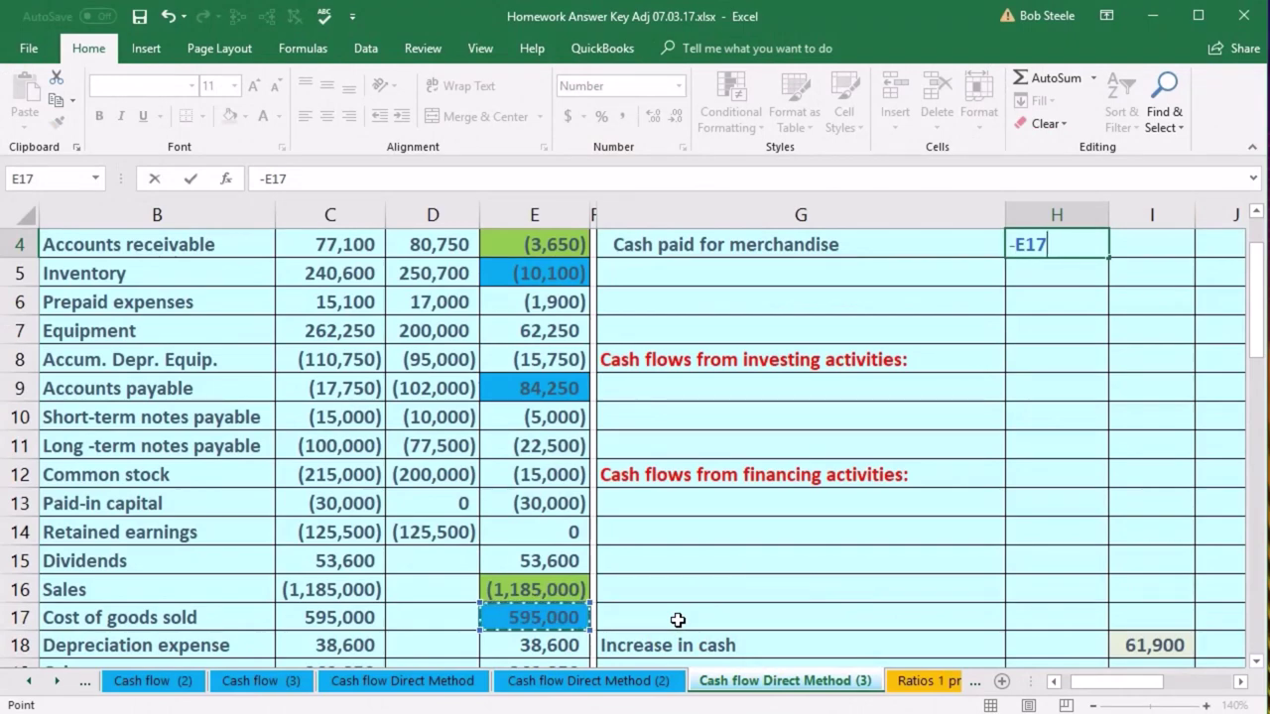
{"action": "scroll", "coordinate": [678, 620], "scroll_direction": "up", "scroll_amount": 3}
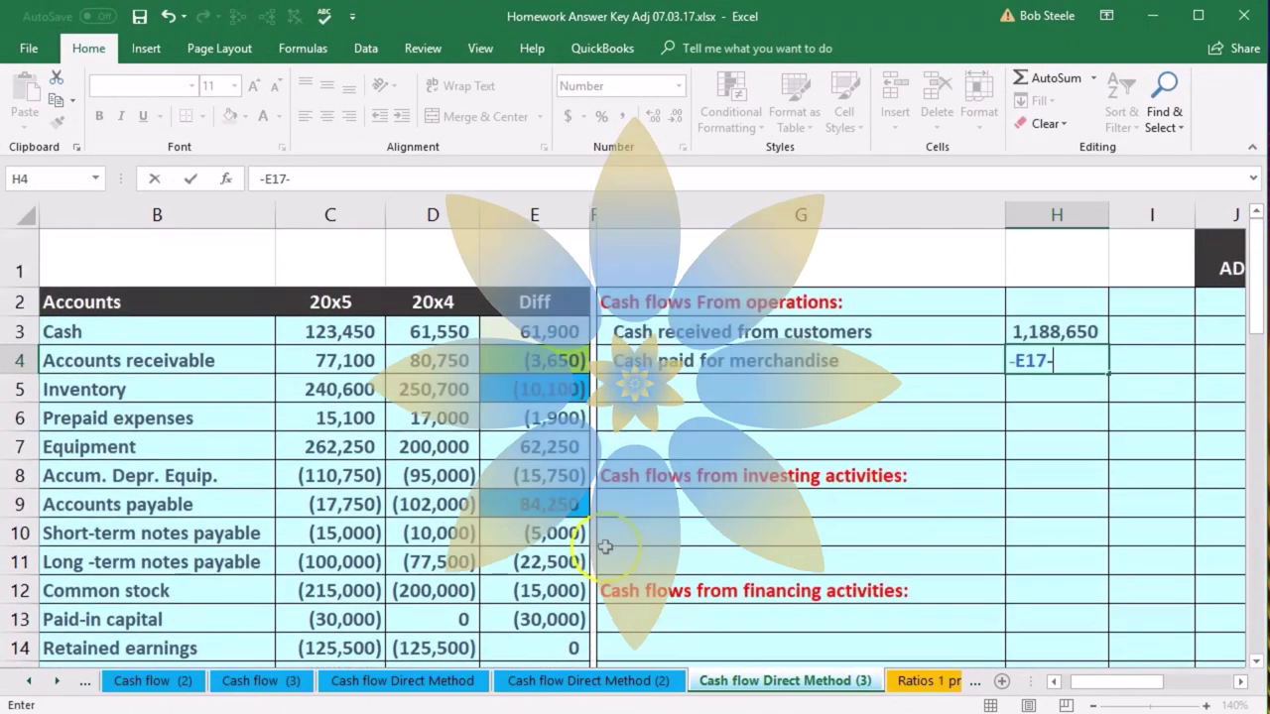
{"action": "left_click", "coordinate": [544, 504]}
{"action": "type", "text": "-"}
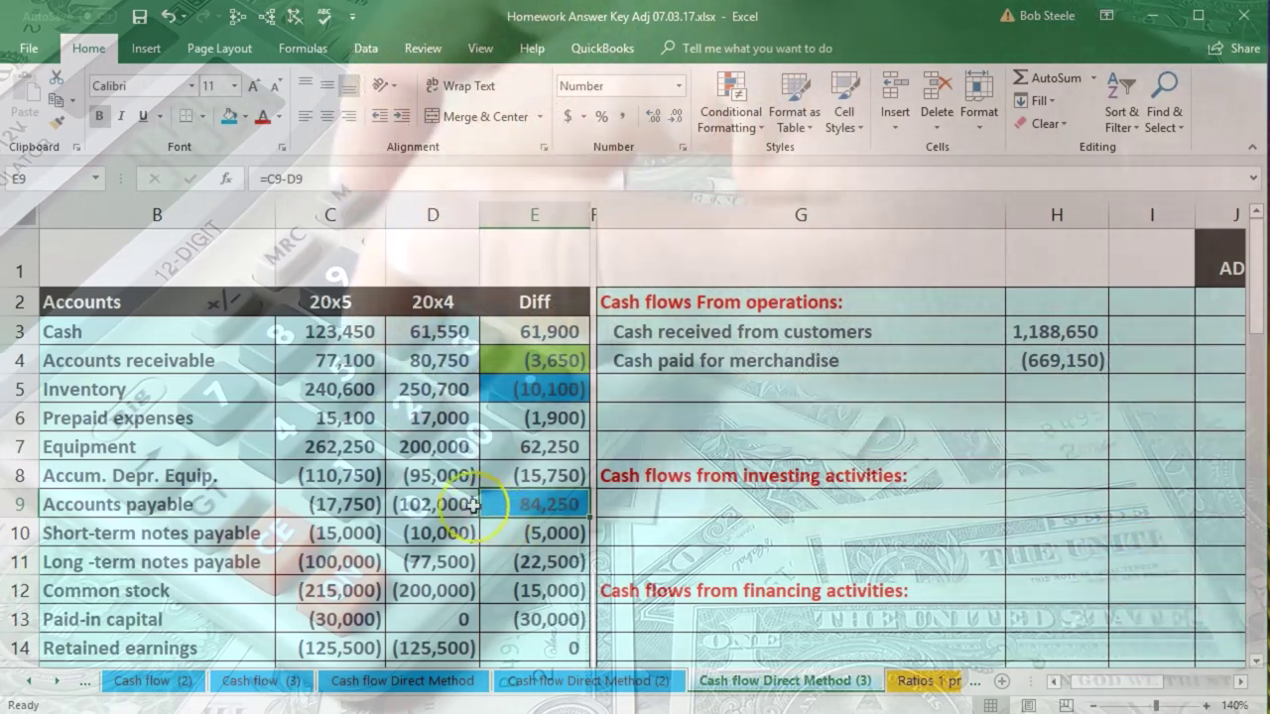
- Review the Accounts payable balances and the Cost of goods sold difference used in the merchandise payment calculation
{"action": "left_click", "coordinate": [429, 506]}
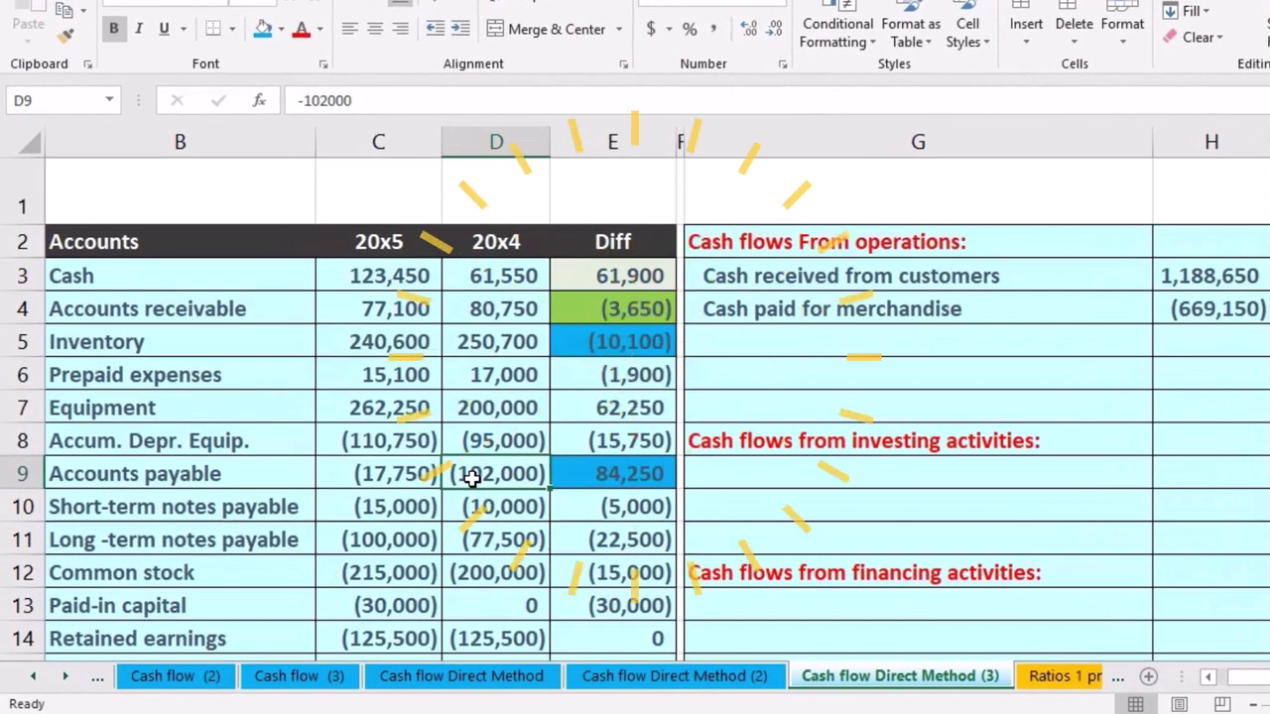
{"action": "scroll", "coordinate": [887, 476], "scroll_direction": "down", "scroll_amount": 2}
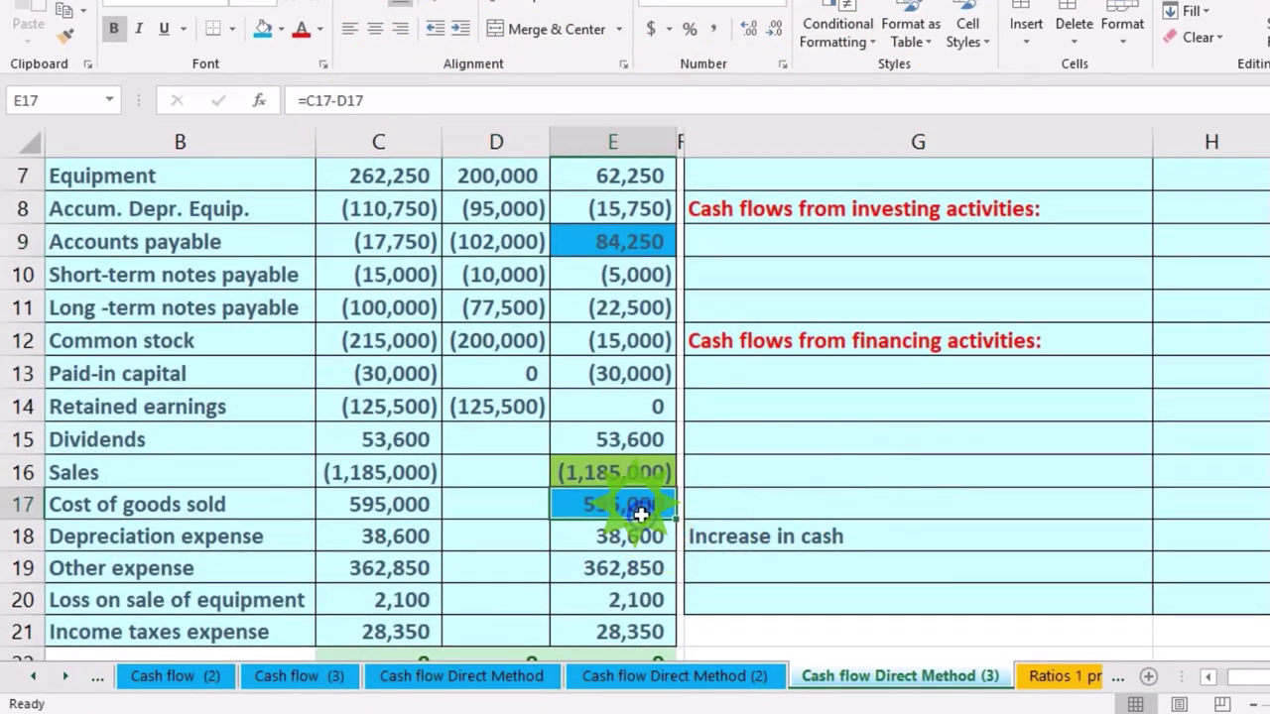
{"action": "scroll", "coordinate": [742, 522], "scroll_direction": "up", "scroll_amount": 2}
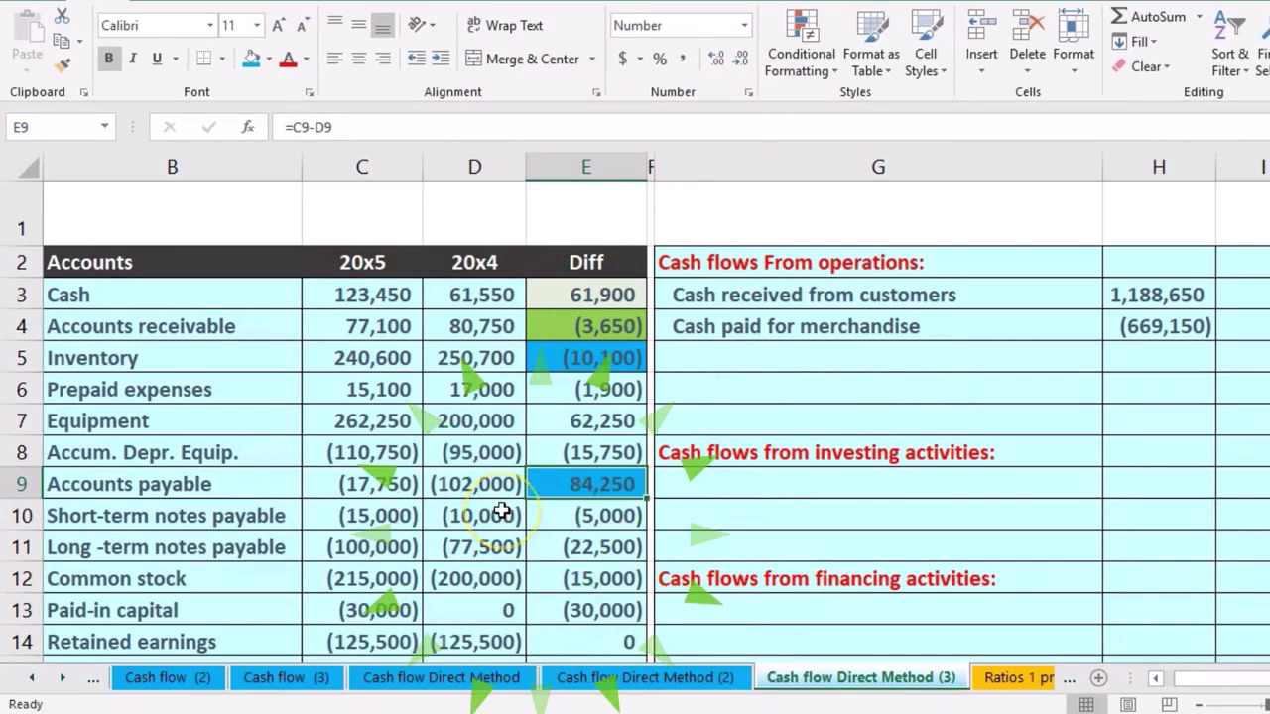
{"action": "scroll", "coordinate": [502, 511], "scroll_direction": "down", "scroll_amount": 2}
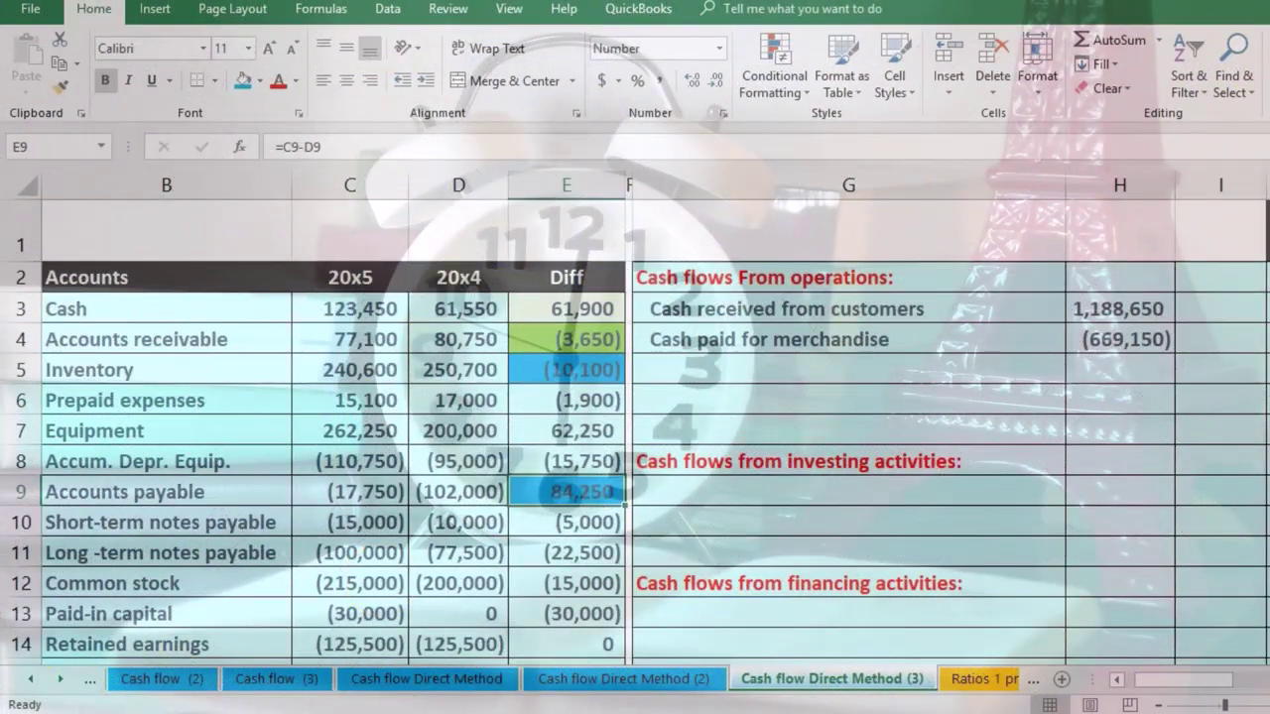
- Shade the Cash received from customers amount in H3 green and the Cash paid for merchandise amount in H4 blue
{"action": "left_click", "coordinate": [1112, 313]}
{"action": "right_click", "coordinate": [1111, 316]}
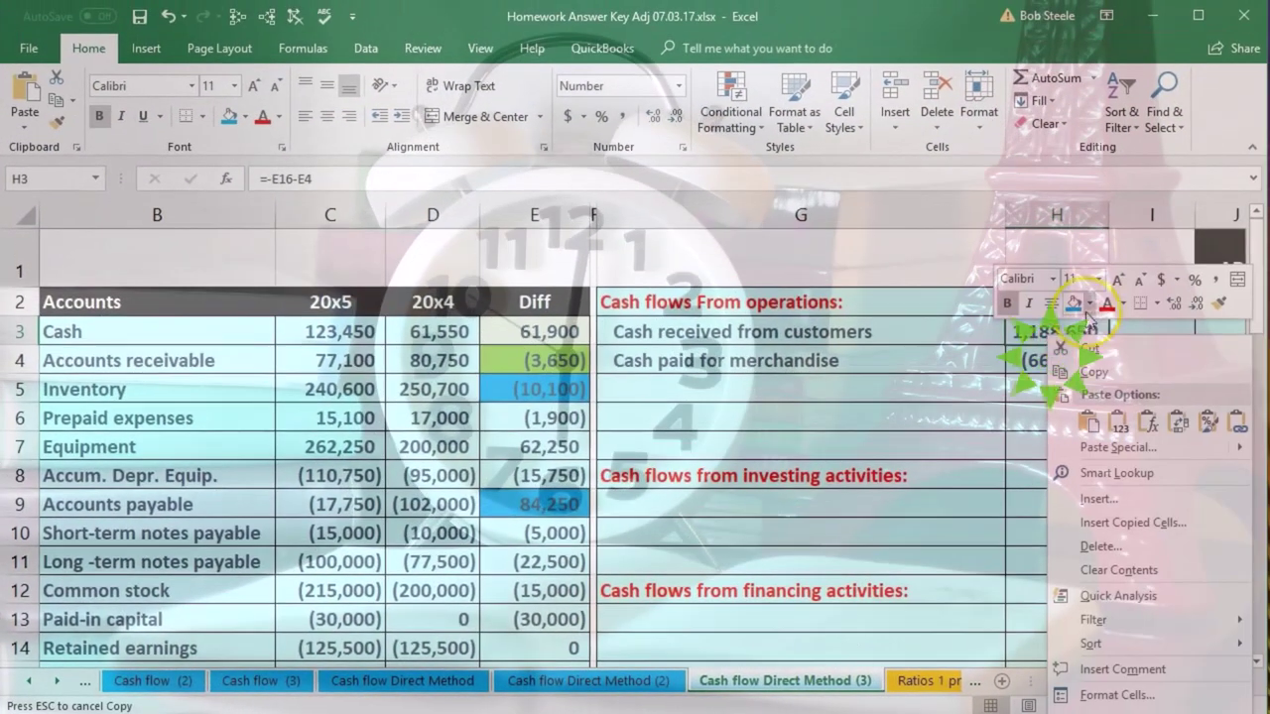
{"action": "left_click", "coordinate": [955, 405]}
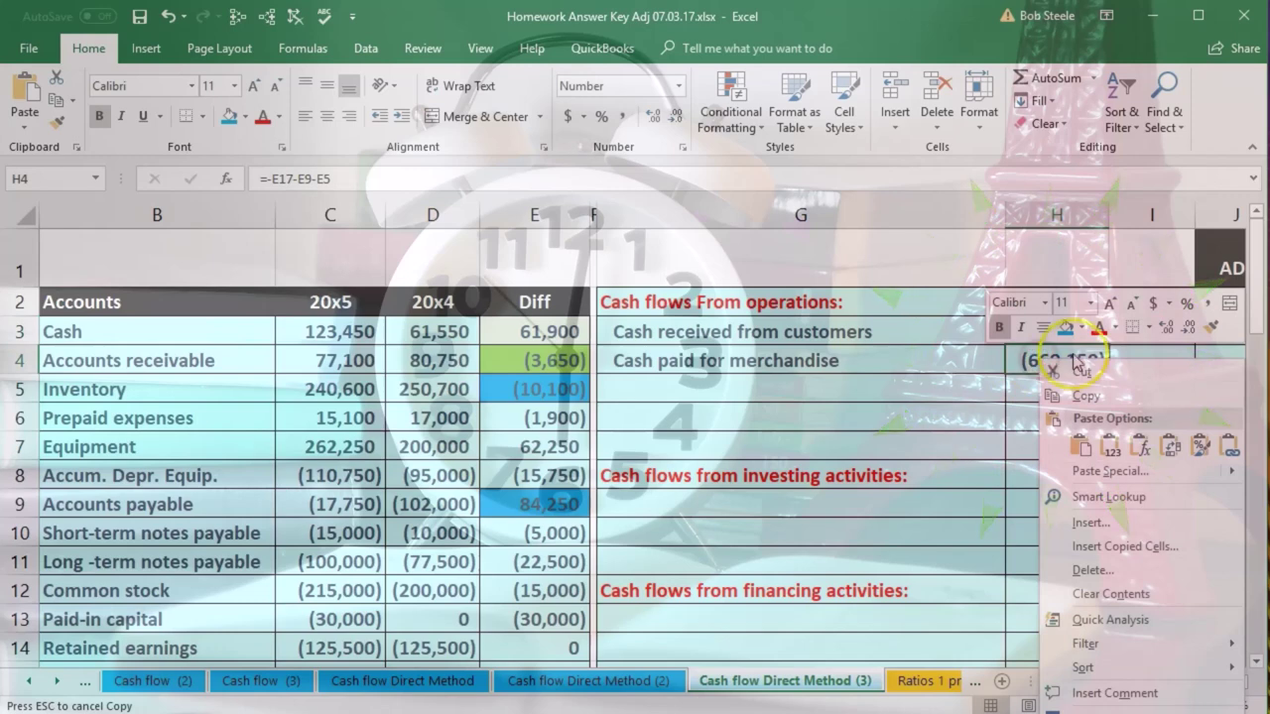
{"action": "left_click", "coordinate": [1041, 333]}
{"action": "left_click", "coordinate": [1040, 331]}
{"action": "right_click", "coordinate": [1040, 331]}
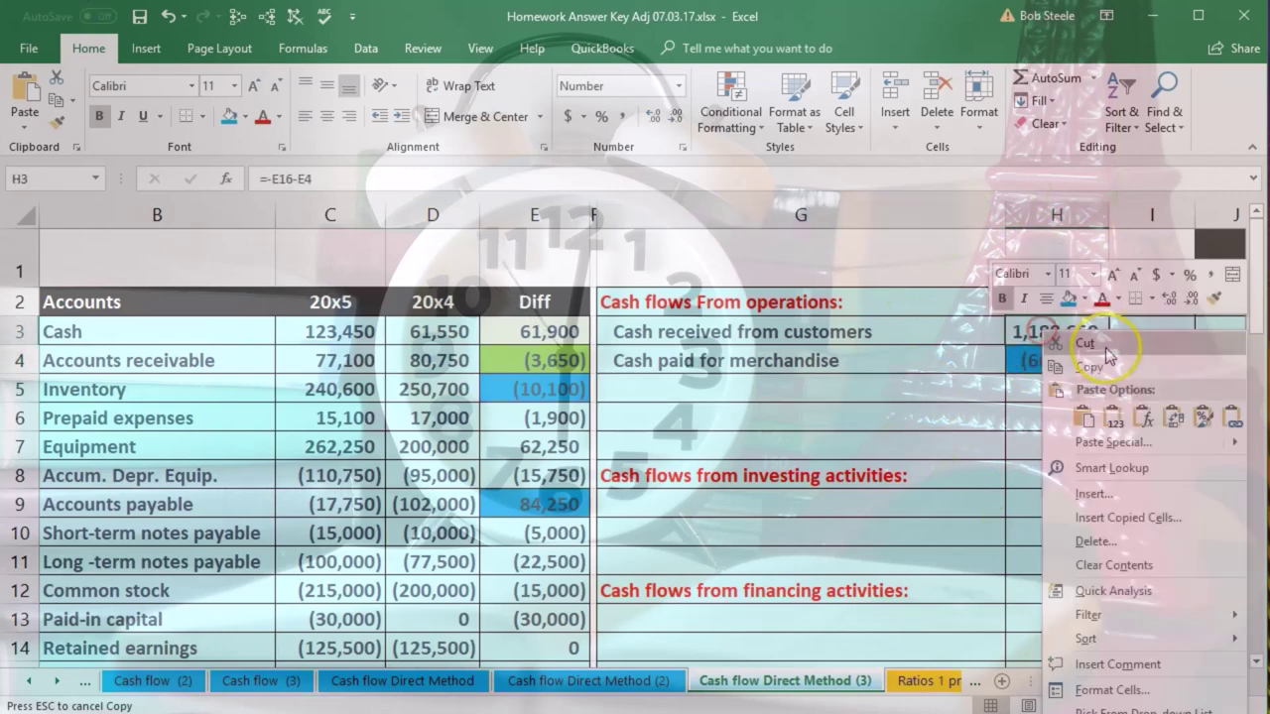
{"action": "left_click", "coordinate": [1084, 298]}
{"action": "left_click", "coordinate": [1141, 455]}
{"action": "left_click", "coordinate": [955, 435]}
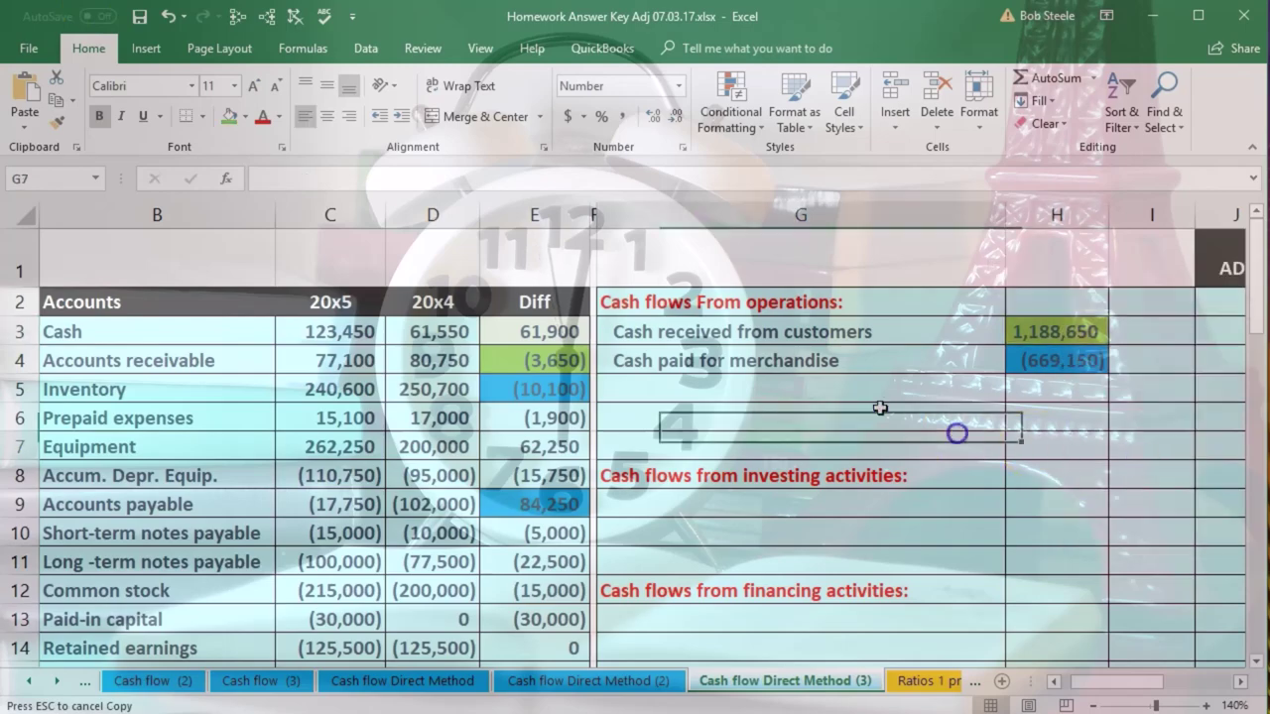
- Examine the Depreciation expense difference in E18 against the remaining unmarked account differences
{"action": "left_click", "coordinate": [687, 397]}
{"action": "scroll", "coordinate": [674, 405], "scroll_direction": "down", "scroll_amount": 3}
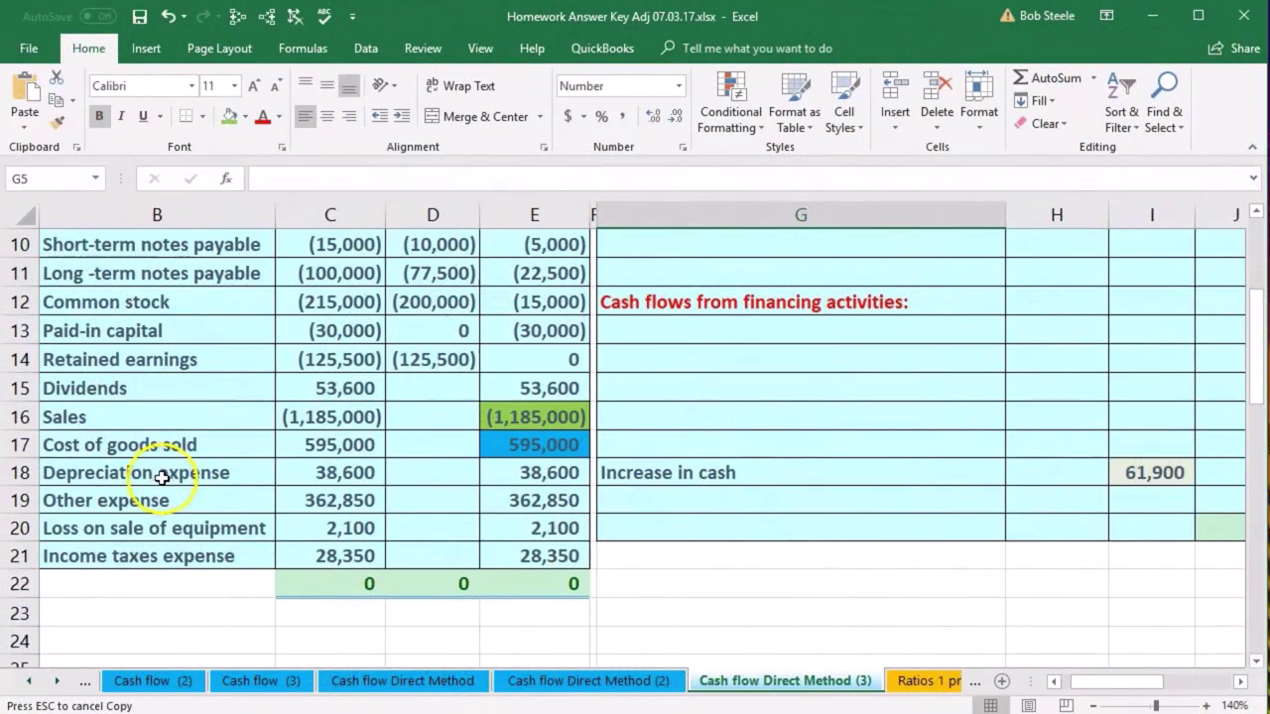
{"action": "left_click", "coordinate": [170, 470]}
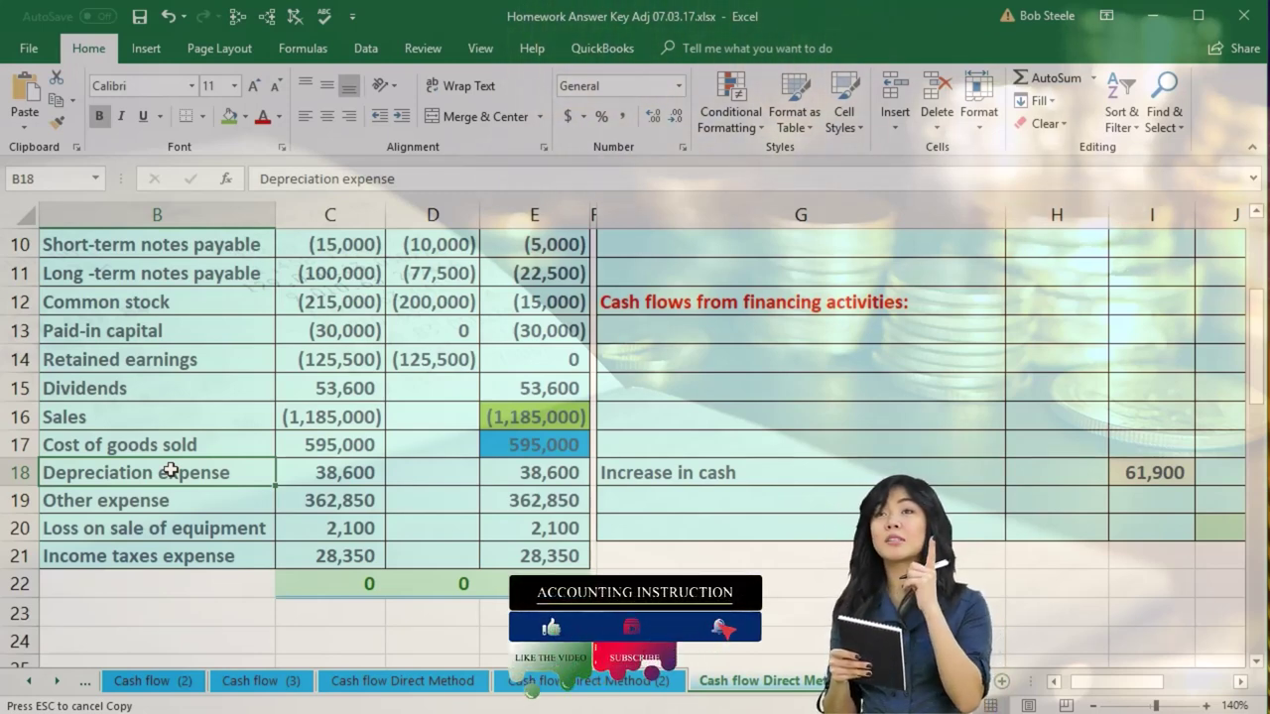
{"action": "left_click", "coordinate": [514, 476]}
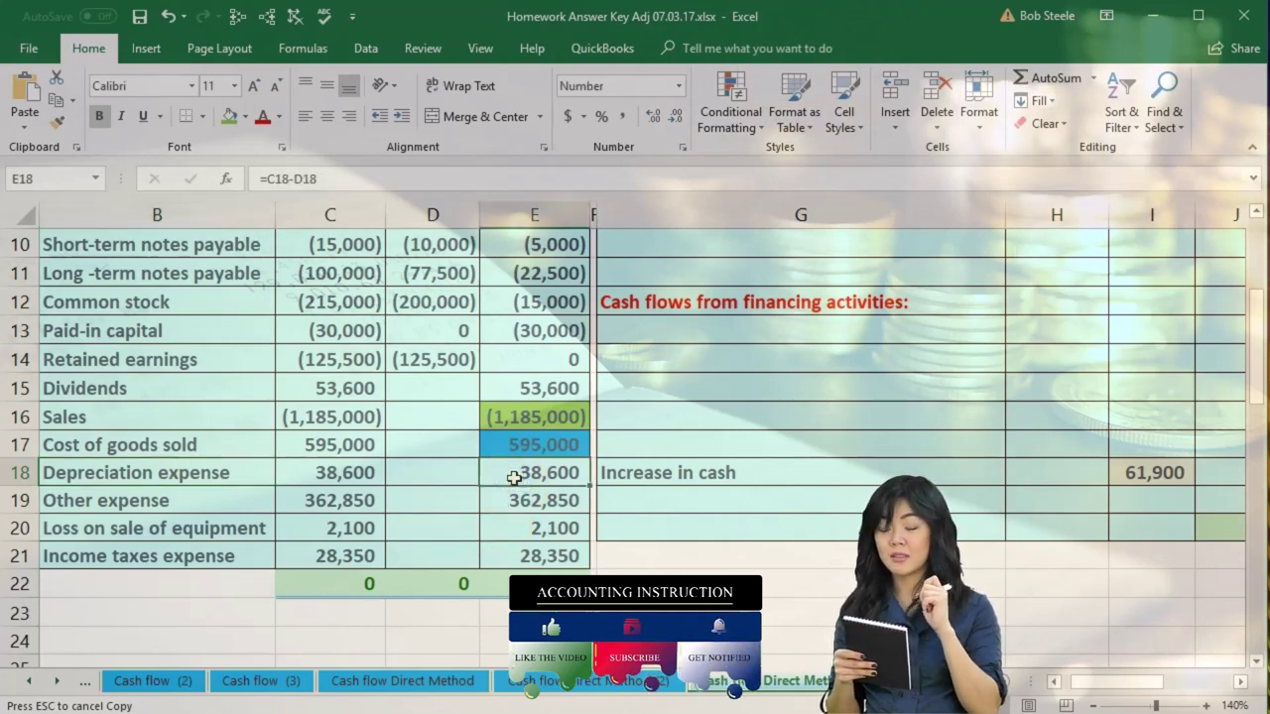
{"action": "scroll", "coordinate": [514, 477], "scroll_direction": "up", "scroll_amount": 3}
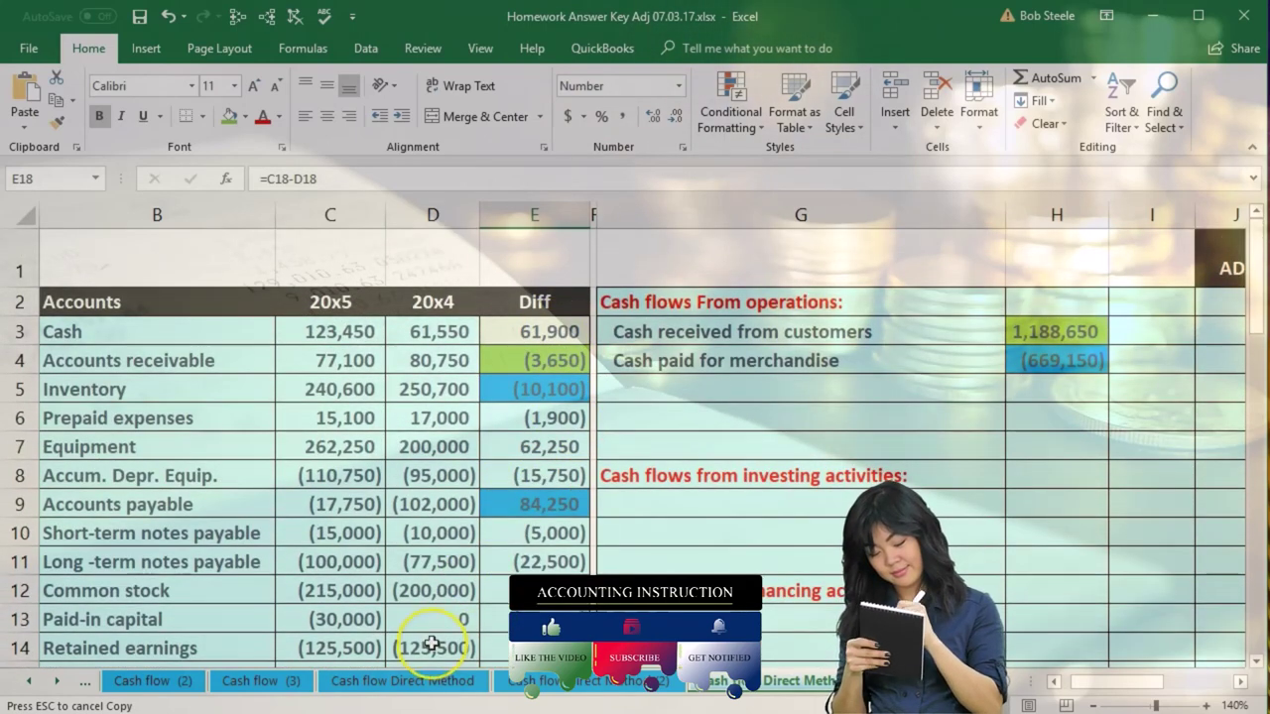
{"action": "scroll", "coordinate": [432, 633], "scroll_direction": "down", "scroll_amount": 1}
{"action": "scroll", "coordinate": [432, 633], "scroll_direction": "down", "scroll_amount": 2}
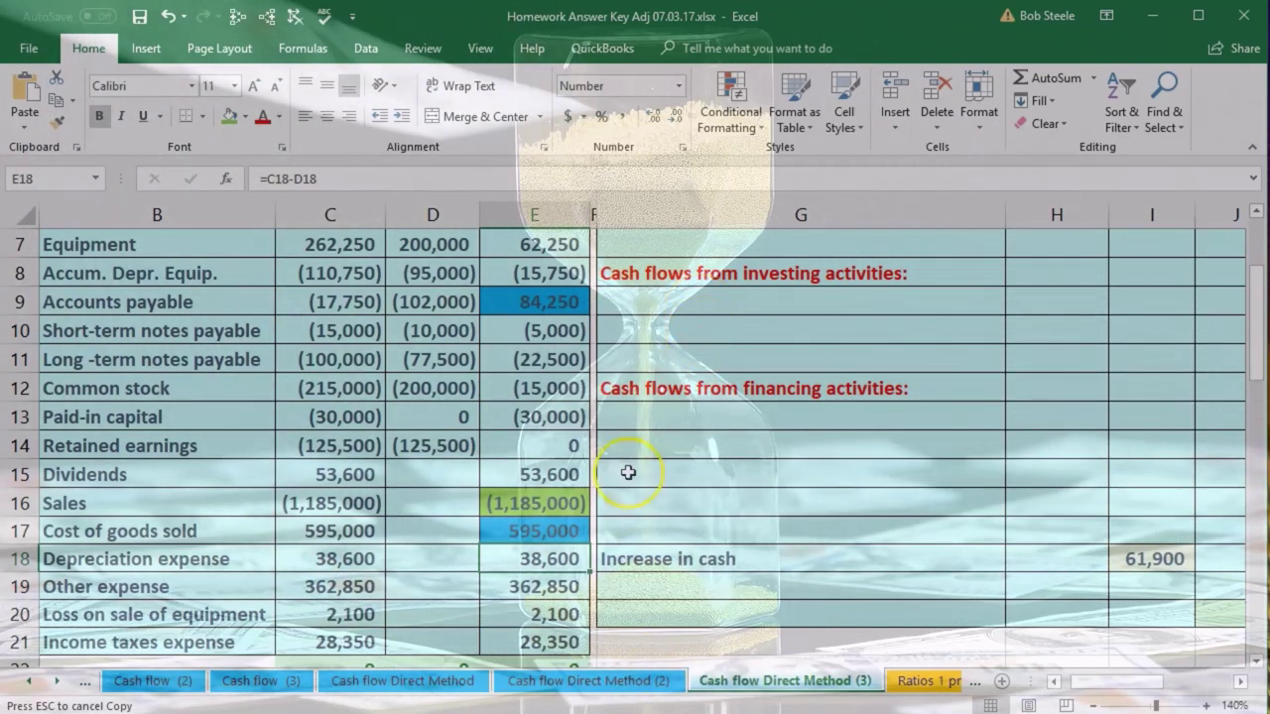
- Enter the label "Cash paid for other operating expenses" in G5 under Cash paid for merchandise
{"action": "left_click", "coordinate": [238, 586]}
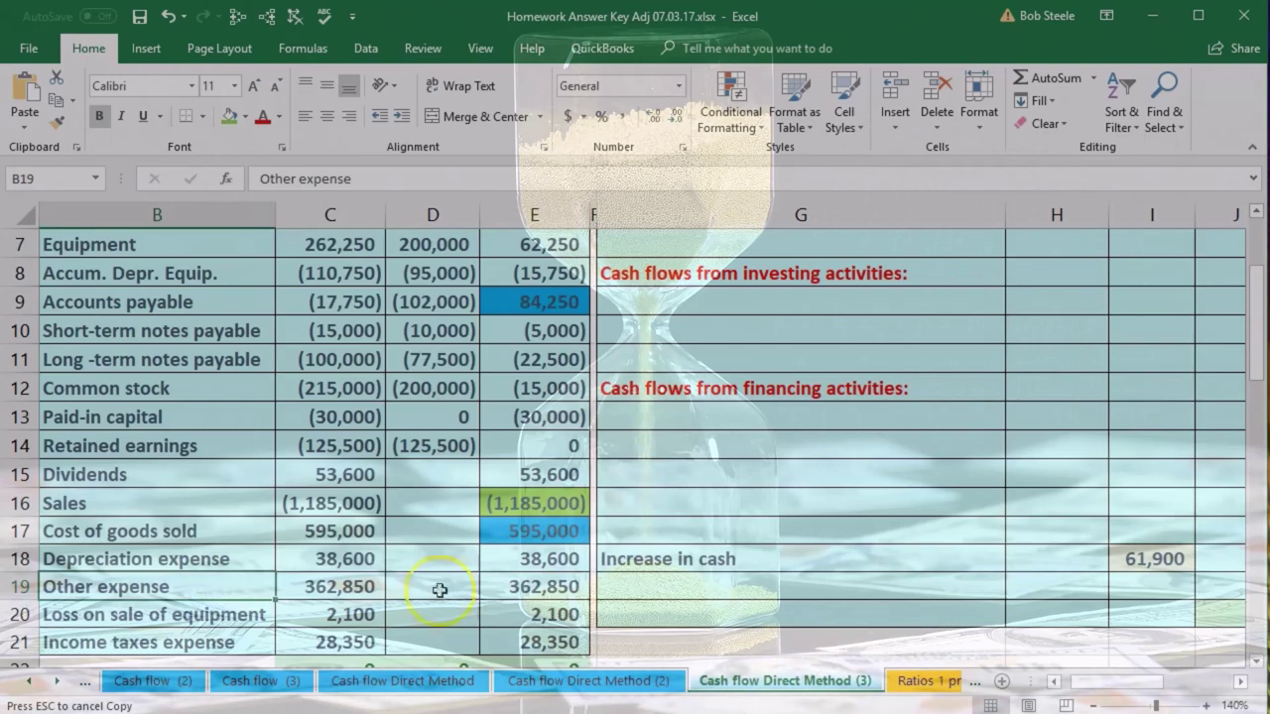
{"action": "scroll", "coordinate": [952, 492], "scroll_direction": "up", "scroll_amount": 2}
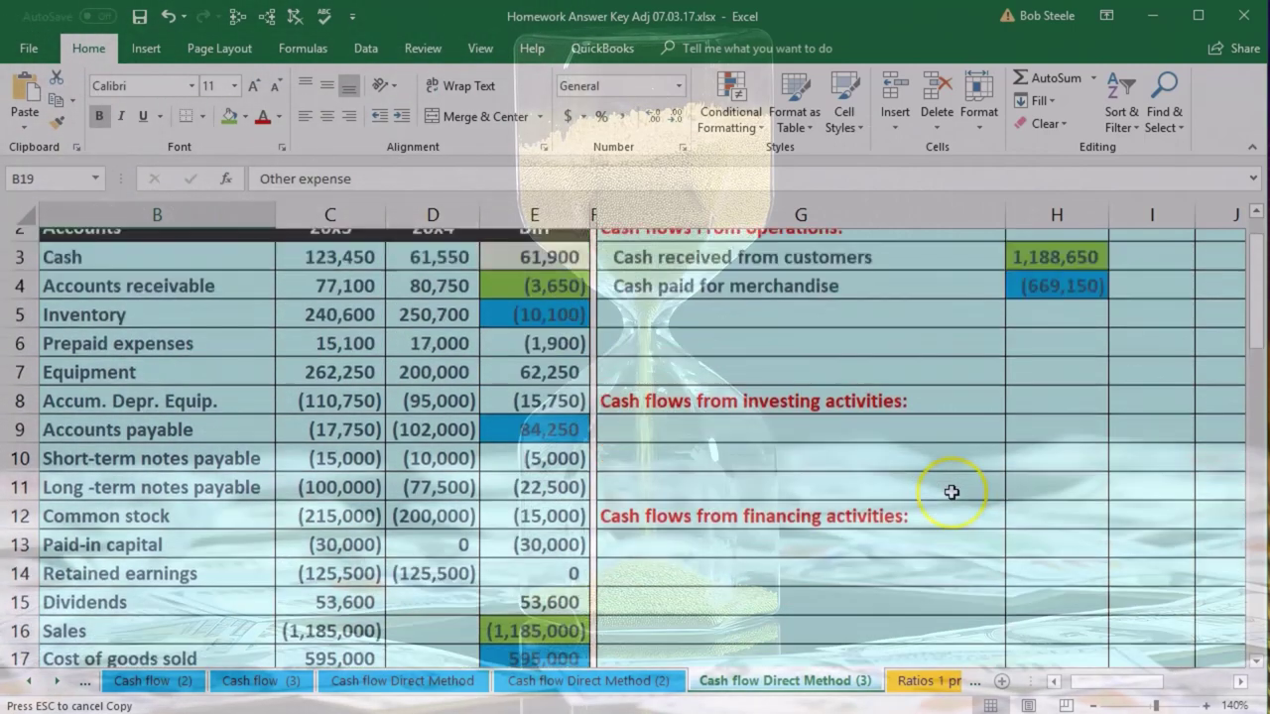
{"action": "scroll", "coordinate": [951, 492], "scroll_direction": "up", "scroll_amount": 1}
{"action": "left_click", "coordinate": [731, 381]}
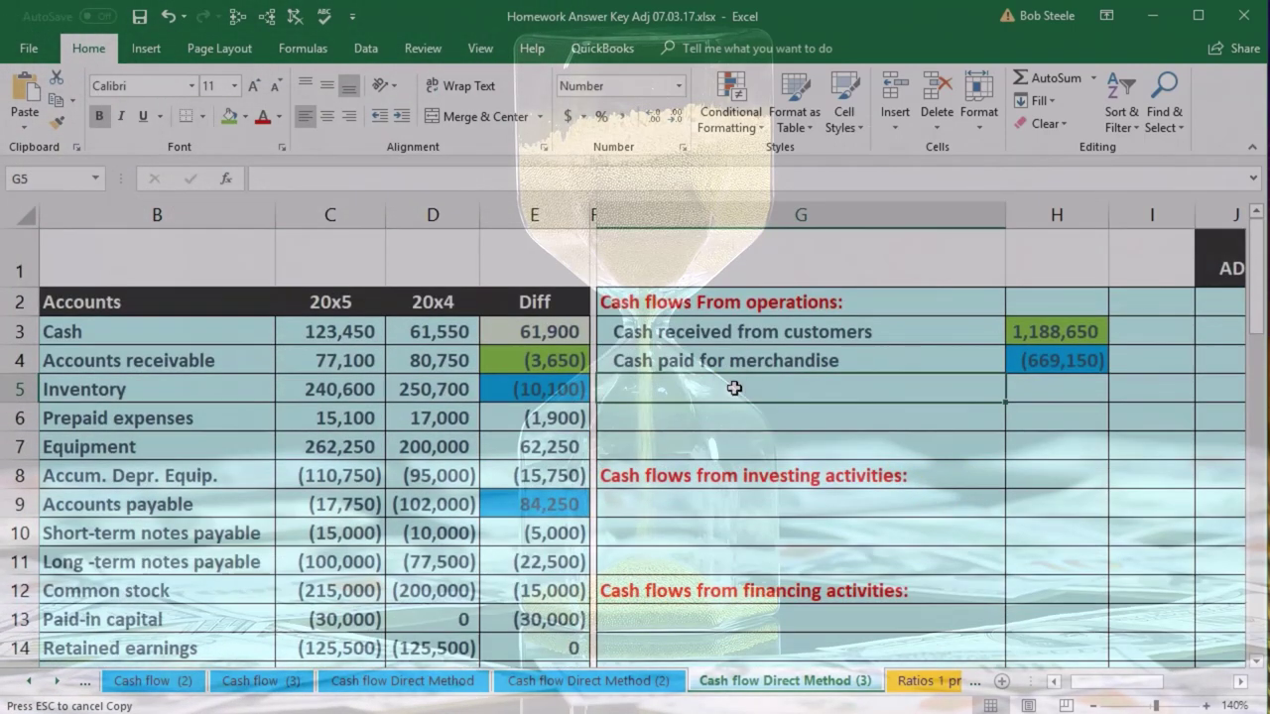
{"action": "type", "text": "Cash paid for other operating expenses"}
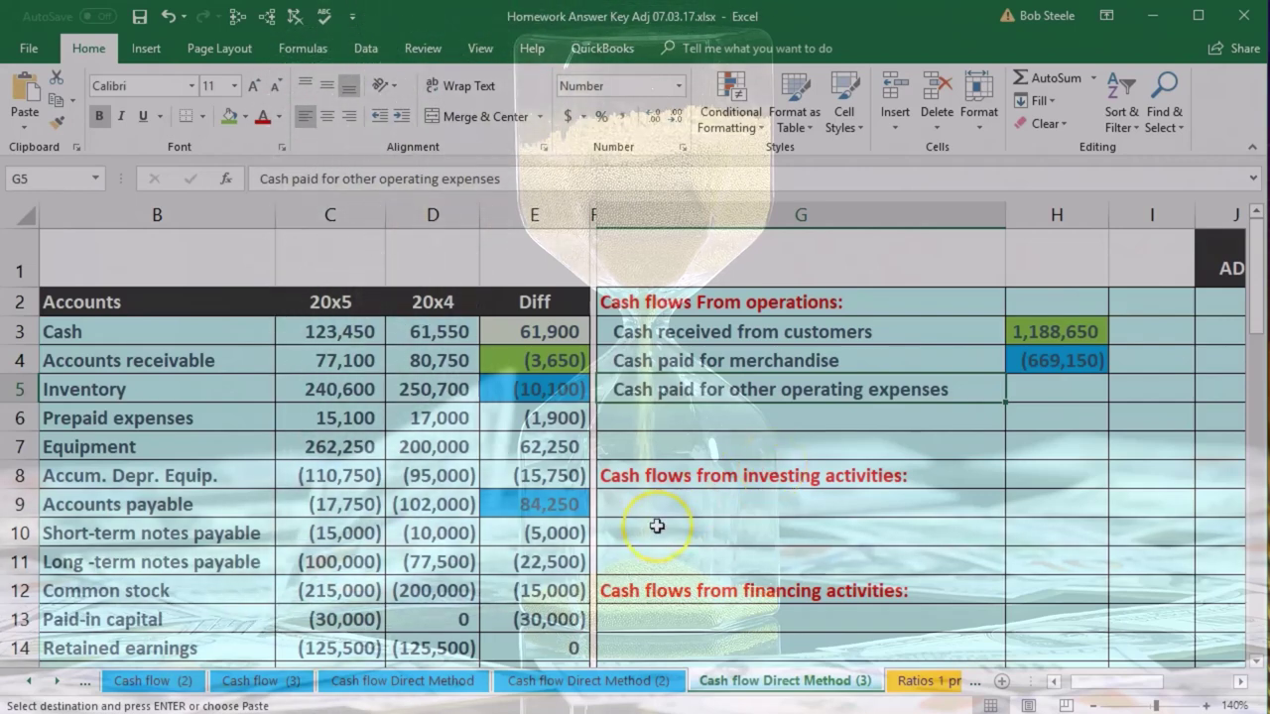
- Shade the Other expense difference in E19 with a yellow fill
{"action": "scroll", "coordinate": [656, 526], "scroll_direction": "down", "scroll_amount": 3}
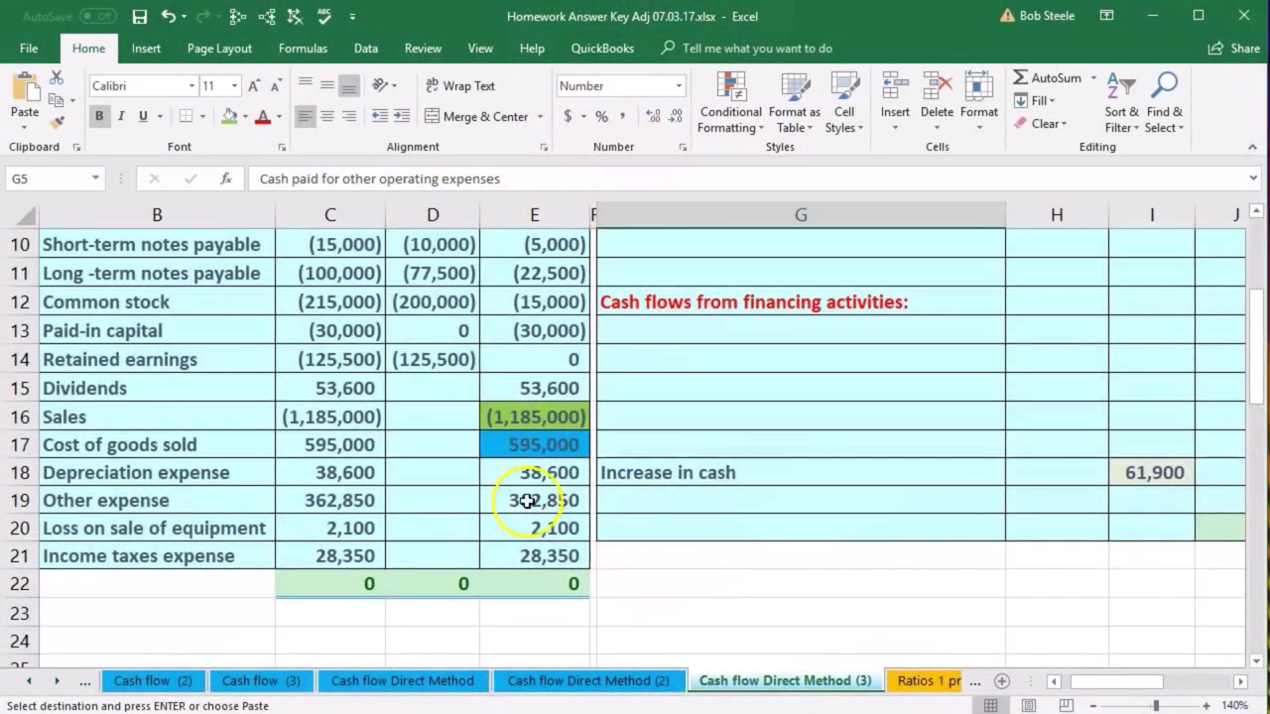
{"action": "left_click", "coordinate": [526, 501]}
{"action": "right_click", "coordinate": [527, 501]}
{"action": "left_click", "coordinate": [623, 556]}
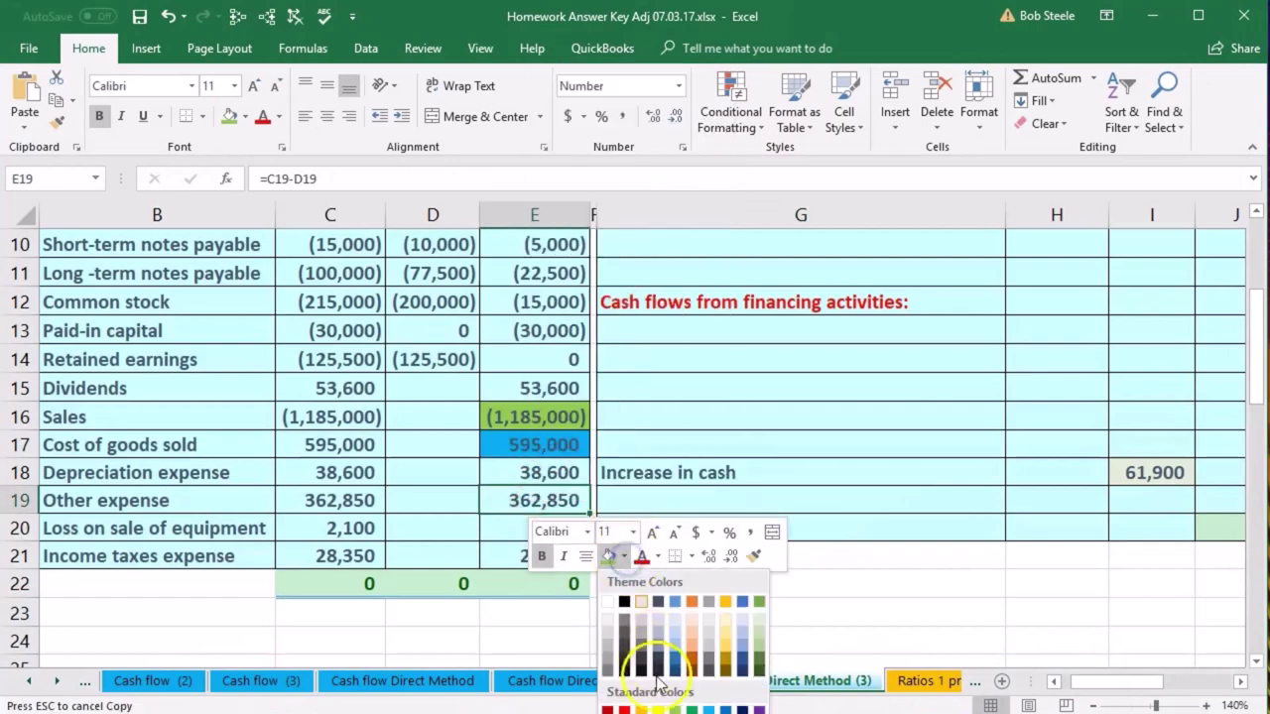
{"action": "left_click", "coordinate": [657, 709]}
{"action": "left_click", "coordinate": [427, 491]}
- Shade the Prepaid expenses difference in E6 with the same yellow fill
{"action": "scroll", "coordinate": [427, 489], "scroll_direction": "up", "scroll_amount": 2}
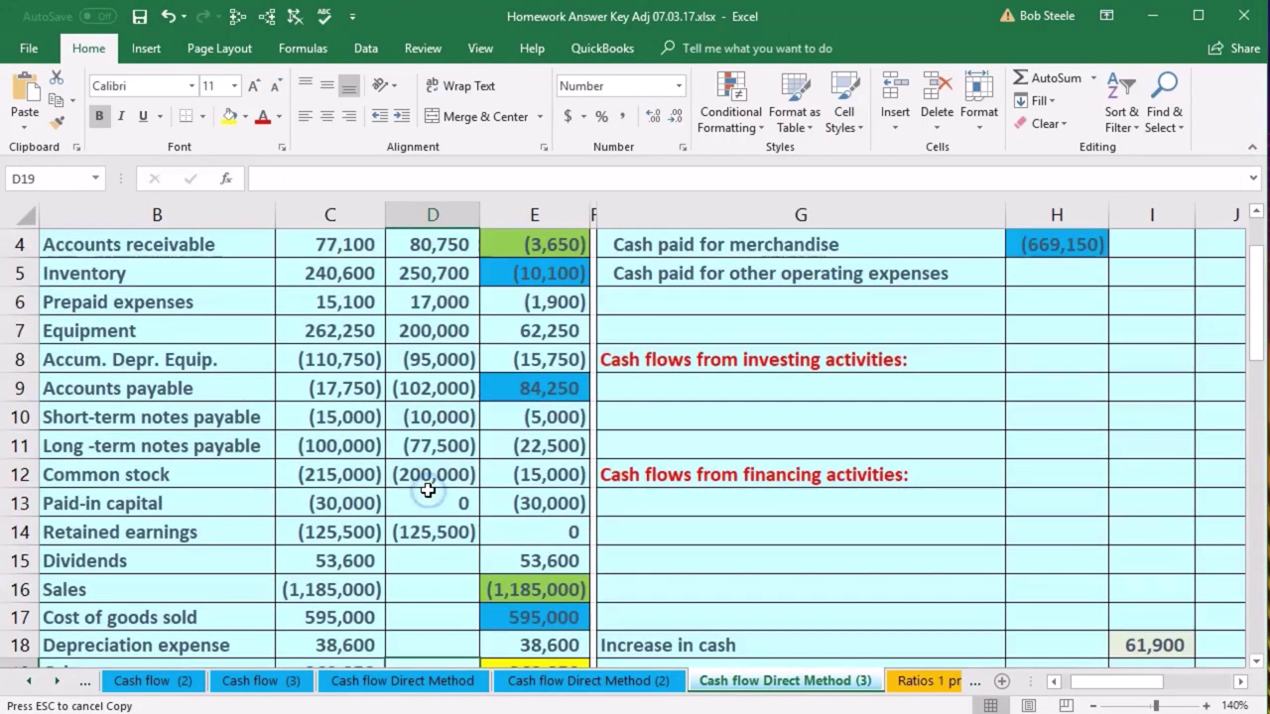
{"action": "scroll", "coordinate": [428, 491], "scroll_direction": "up", "scroll_amount": 1}
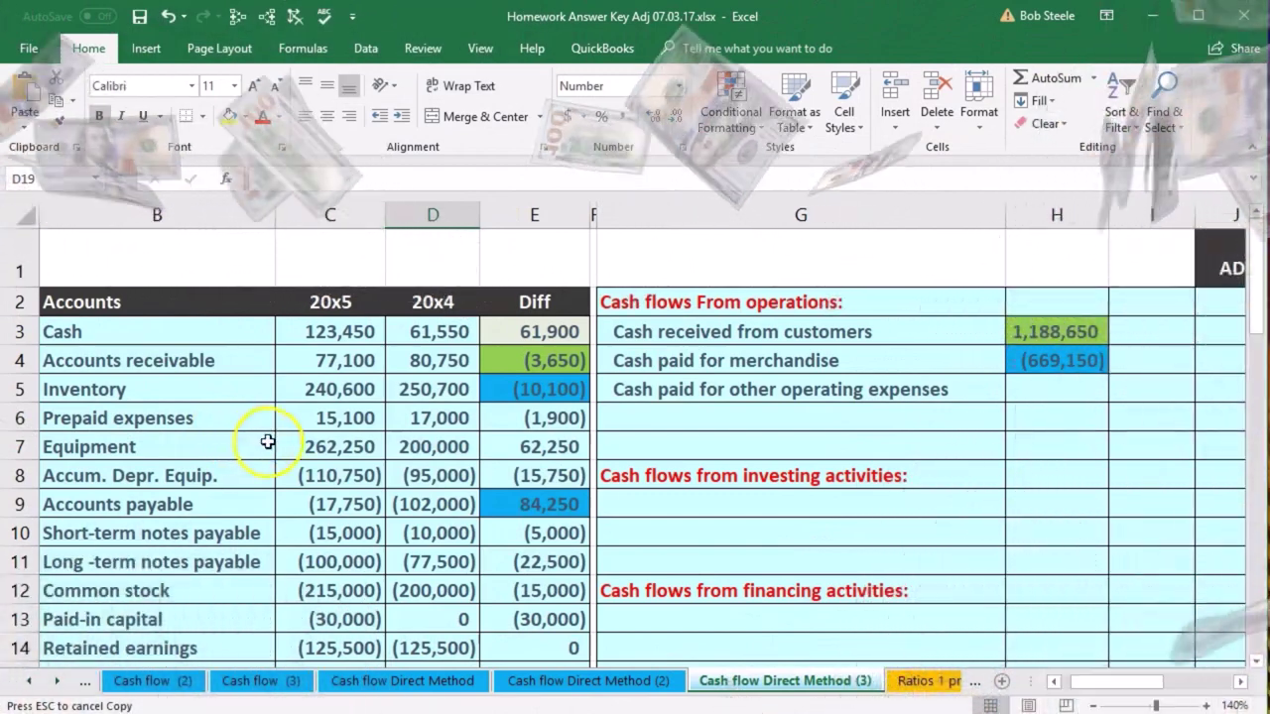
{"action": "left_click", "coordinate": [524, 419]}
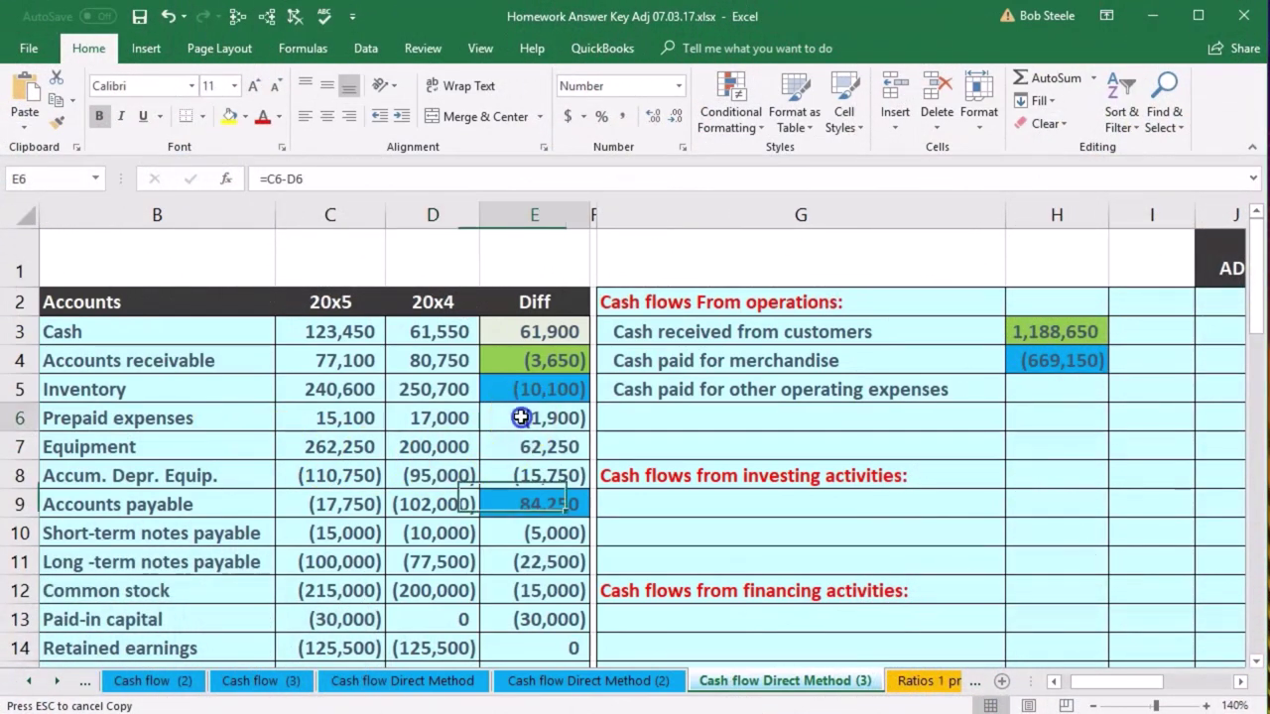
{"action": "right_click", "coordinate": [524, 419]}
{"action": "left_click", "coordinate": [601, 388]}
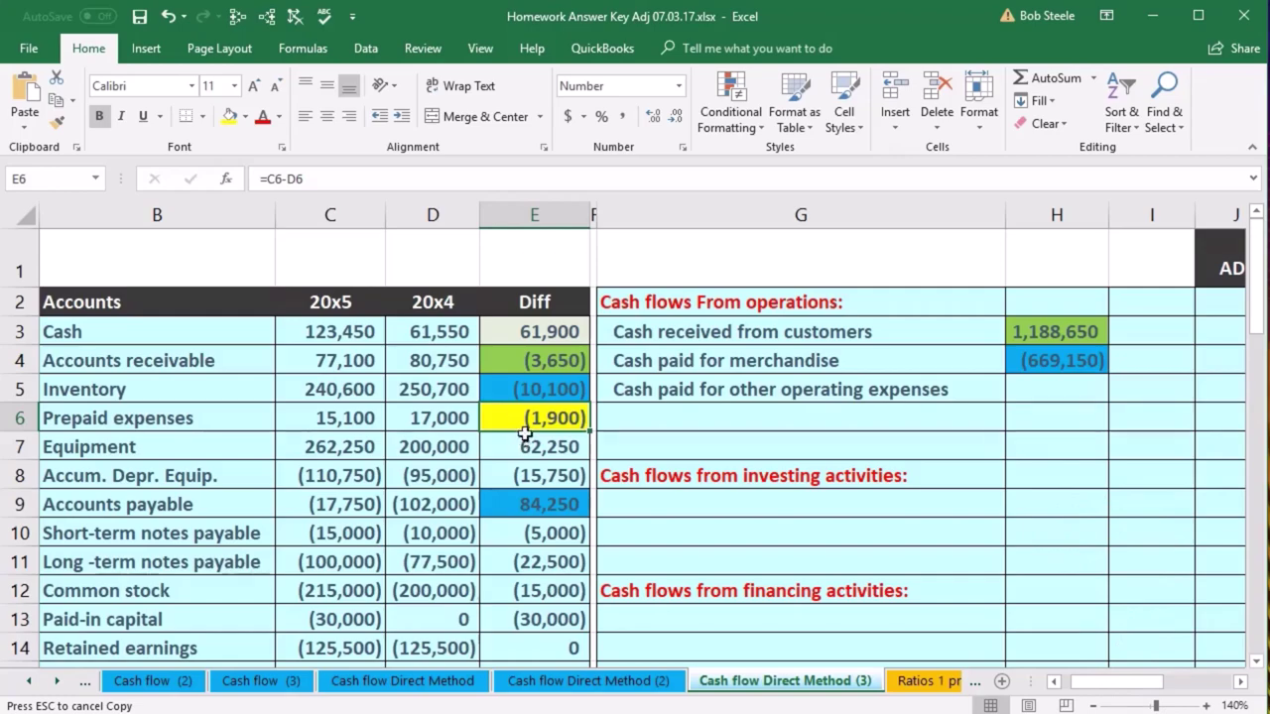
- Calculate the cash paid for other operating expenses in H5 with the formula -E19-E6
{"action": "left_click", "coordinate": [1017, 394]}
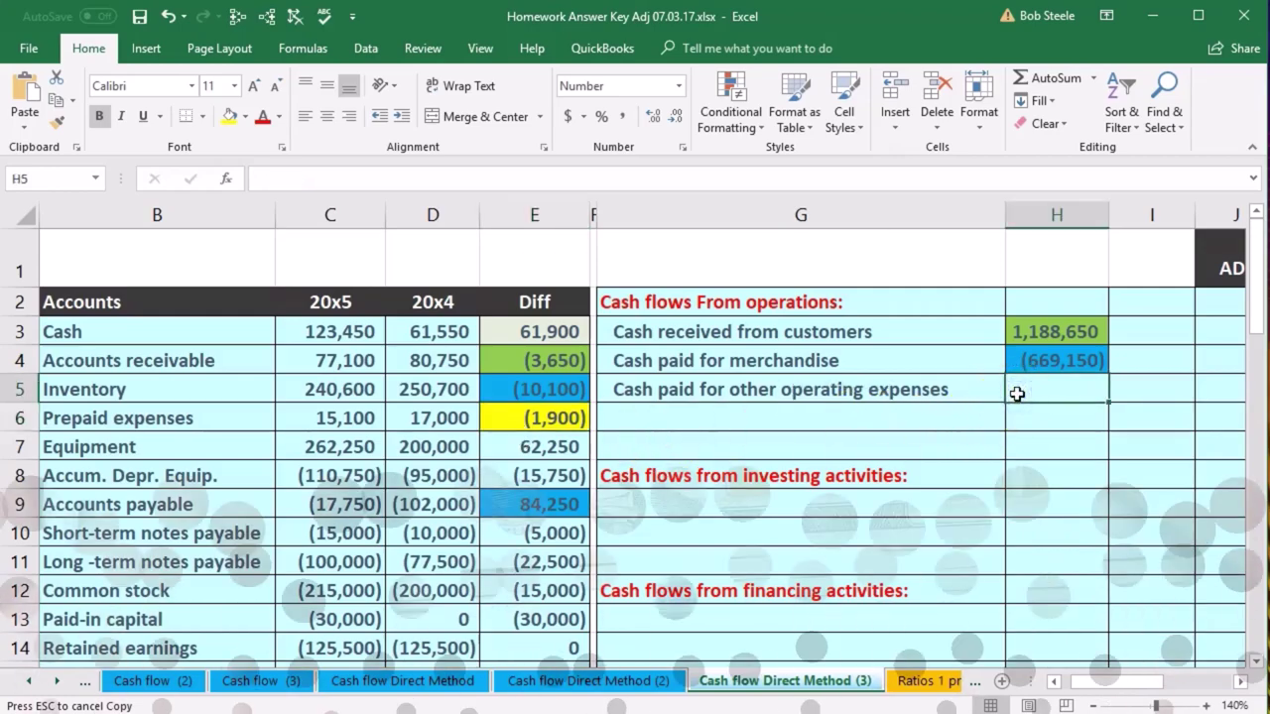
{"action": "type", "text": "="}
{"action": "scroll", "coordinate": [1017, 394], "scroll_direction": "down", "scroll_amount": 2}
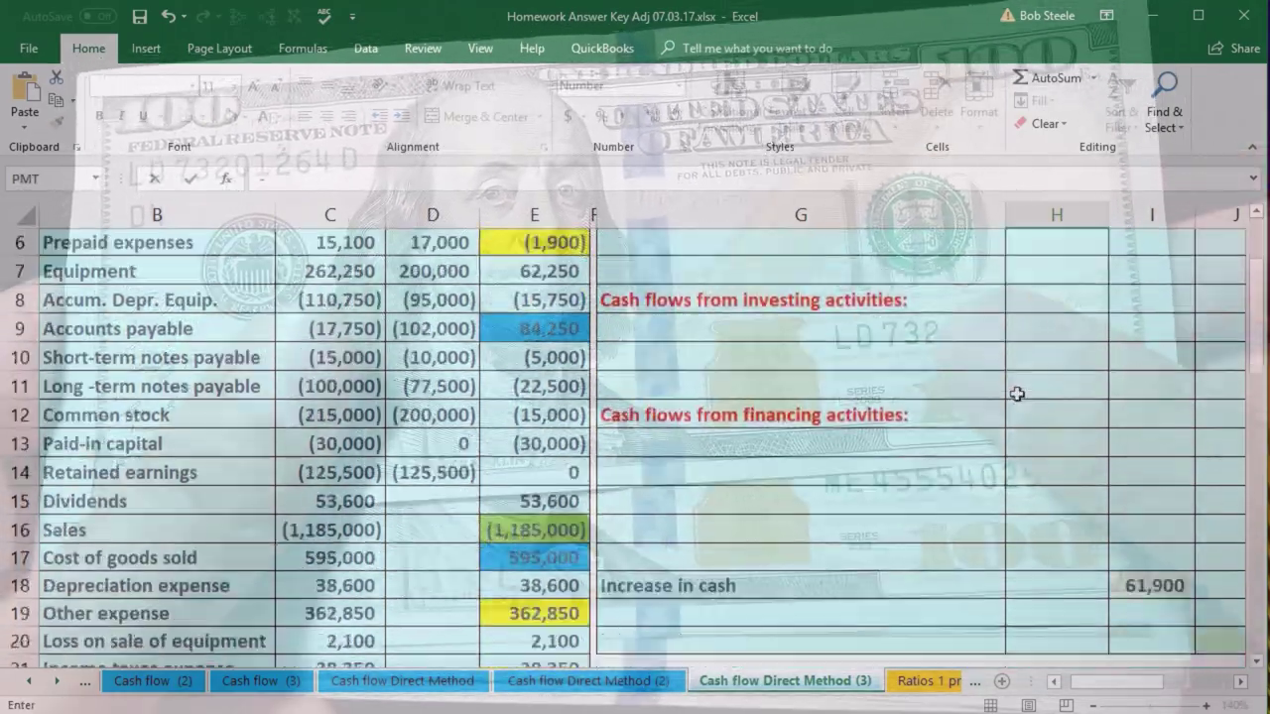
{"action": "left_click", "coordinate": [549, 587]}
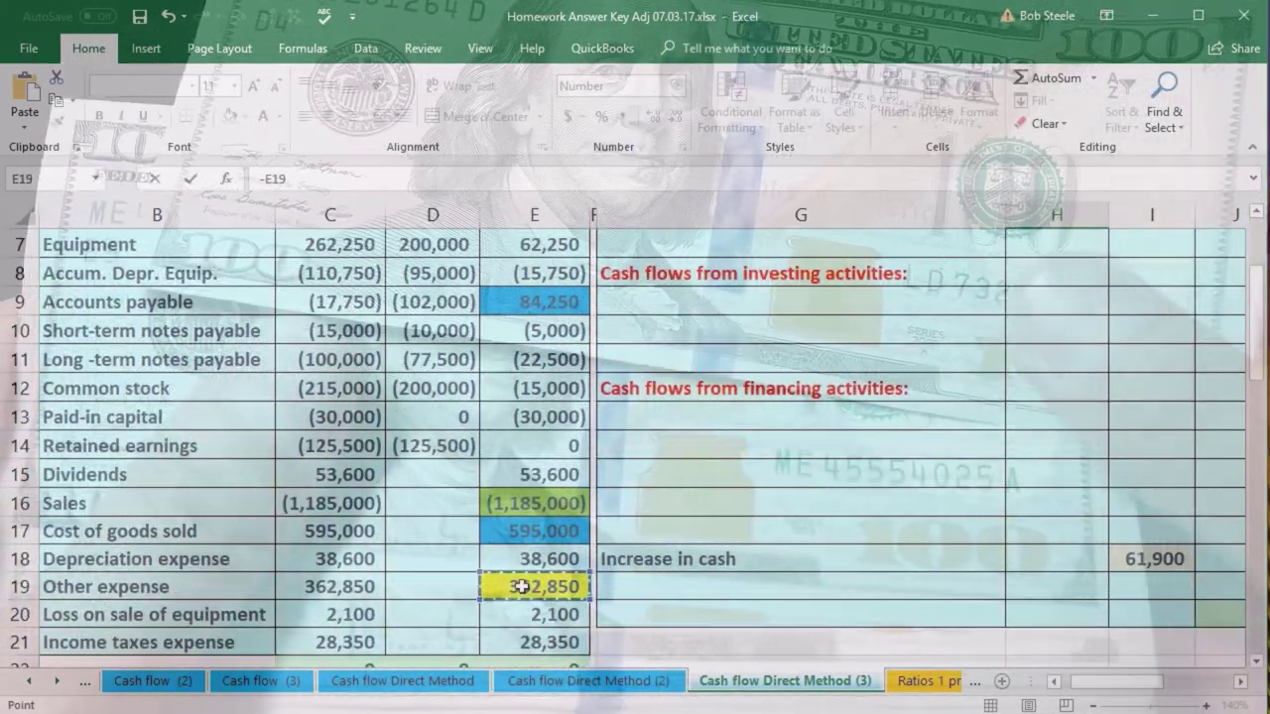
{"action": "scroll", "coordinate": [536, 590], "scroll_direction": "up", "scroll_amount": 2}
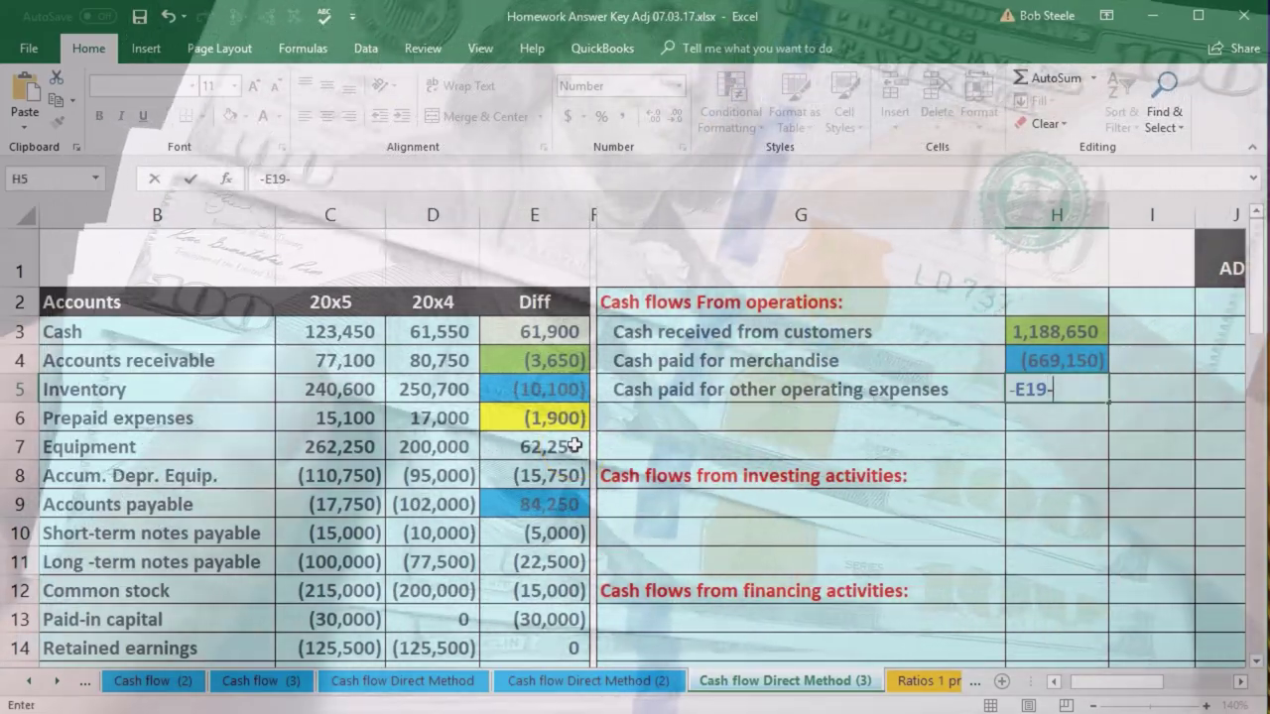
{"action": "type", "text": "-"}
{"action": "left_click", "coordinate": [557, 417]}
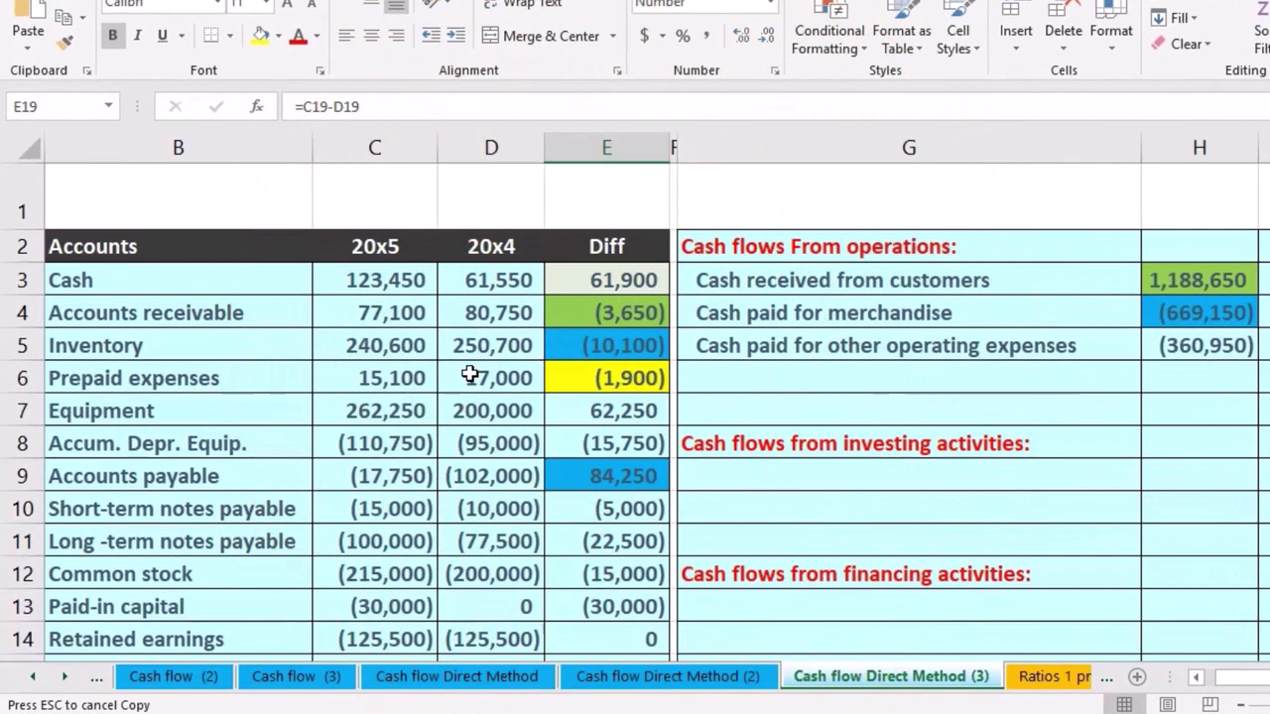
- Shade the cash paid for other operating expenses amount in H5 with the matching yellow fill
{"action": "scroll", "coordinate": [469, 374], "scroll_direction": "down", "scroll_amount": 3}
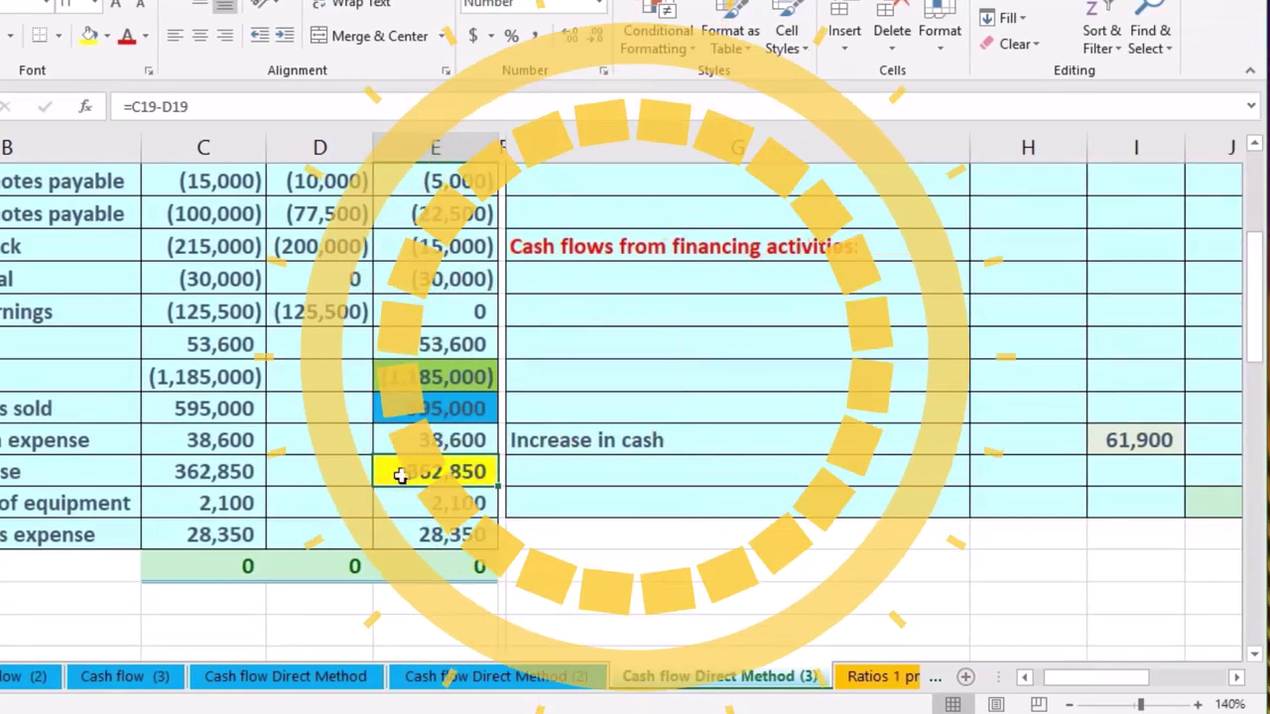
{"action": "scroll", "coordinate": [401, 474], "scroll_direction": "up", "scroll_amount": 2}
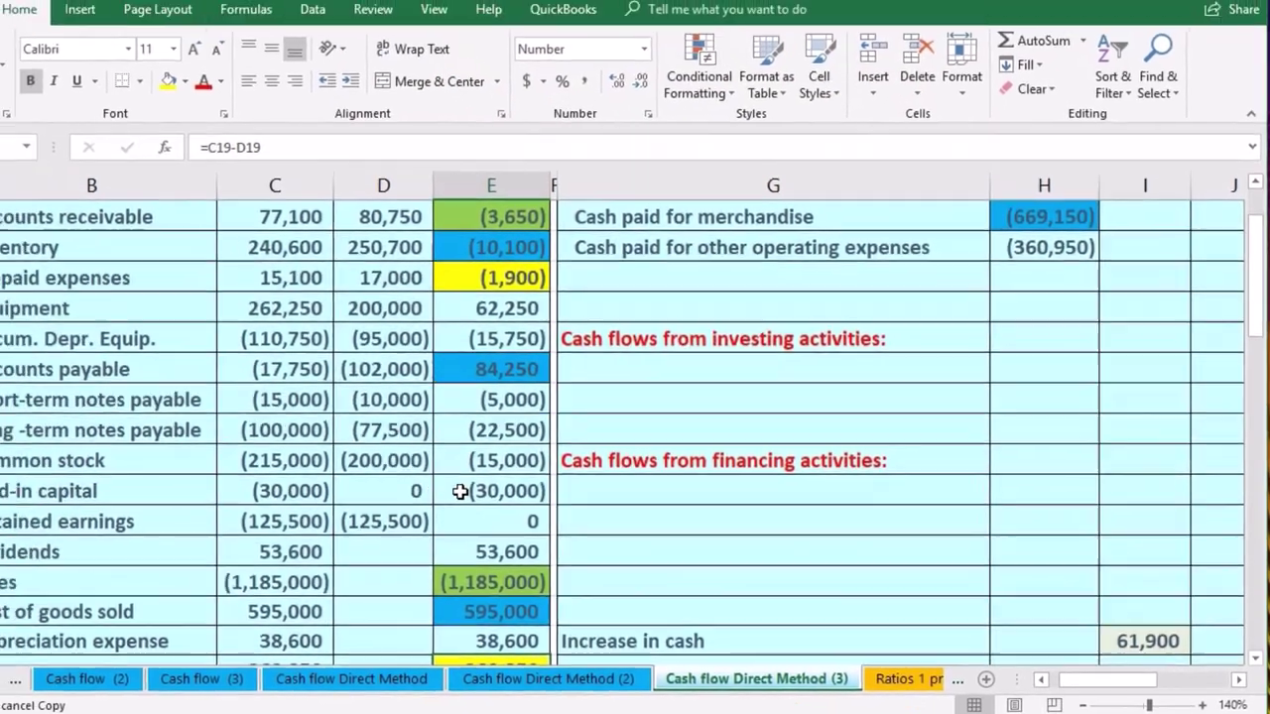
{"action": "scroll", "coordinate": [402, 474], "scroll_direction": "up", "scroll_amount": 1}
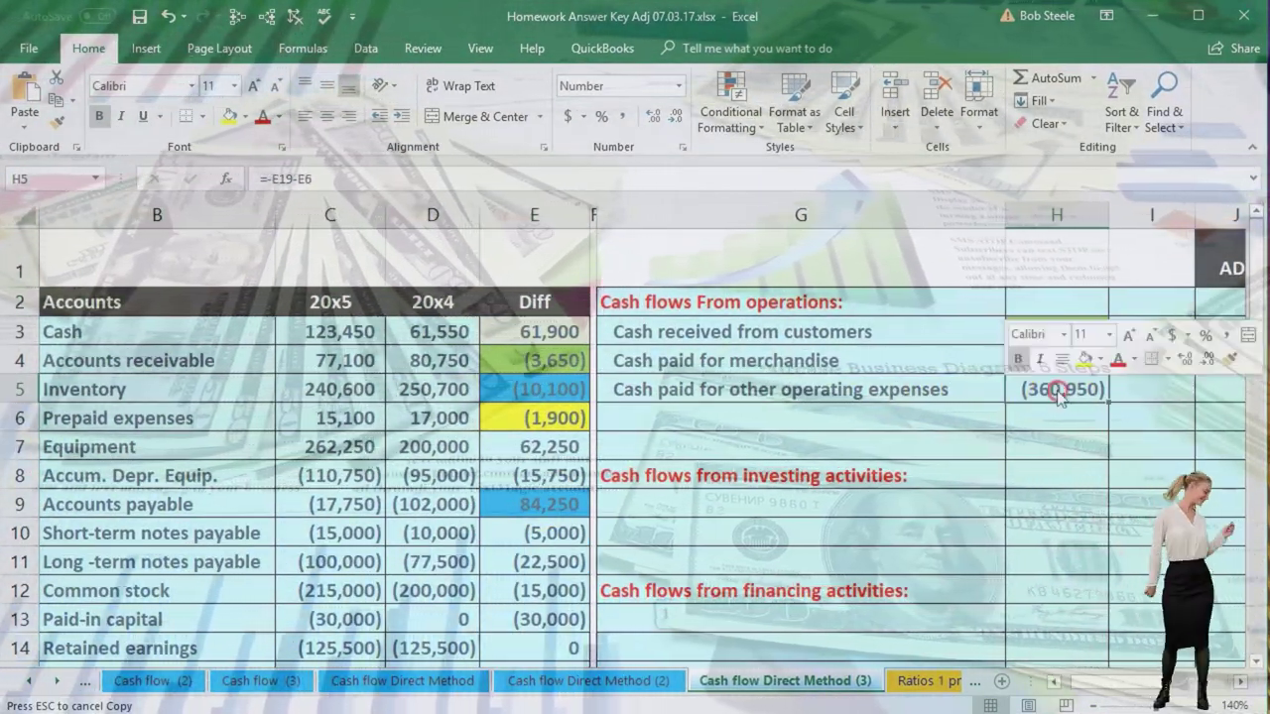
{"action": "left_click", "coordinate": [960, 437]}
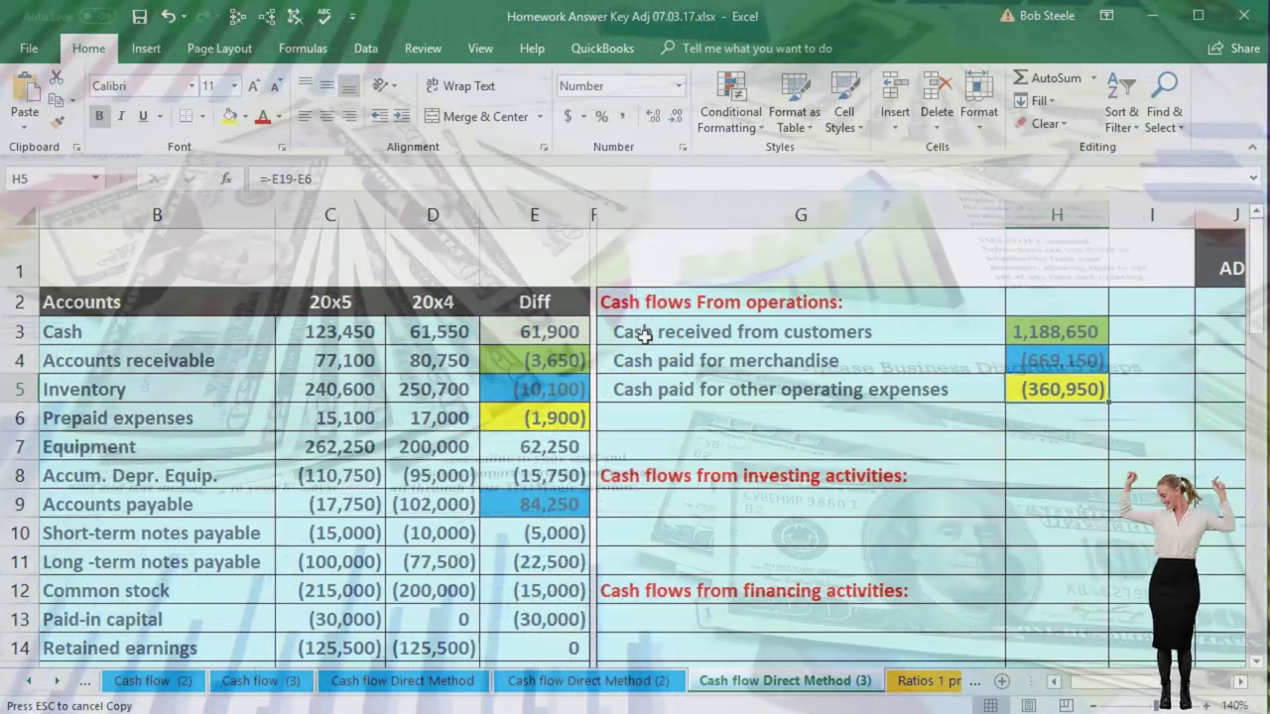
- Examine the remaining unshaded expense differences, including depreciation expense and loss on sale of equipment, for operating cash payments
{"action": "left_click", "coordinate": [666, 457]}
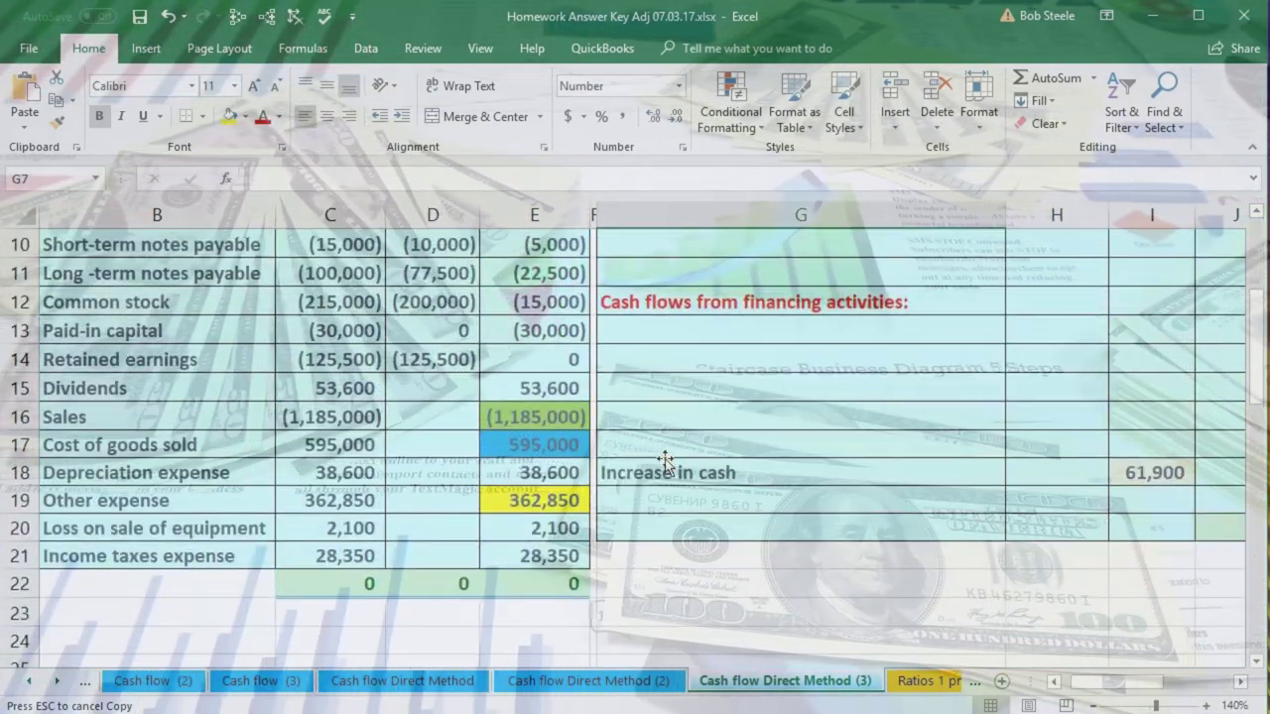
{"action": "left_click", "coordinate": [532, 534]}
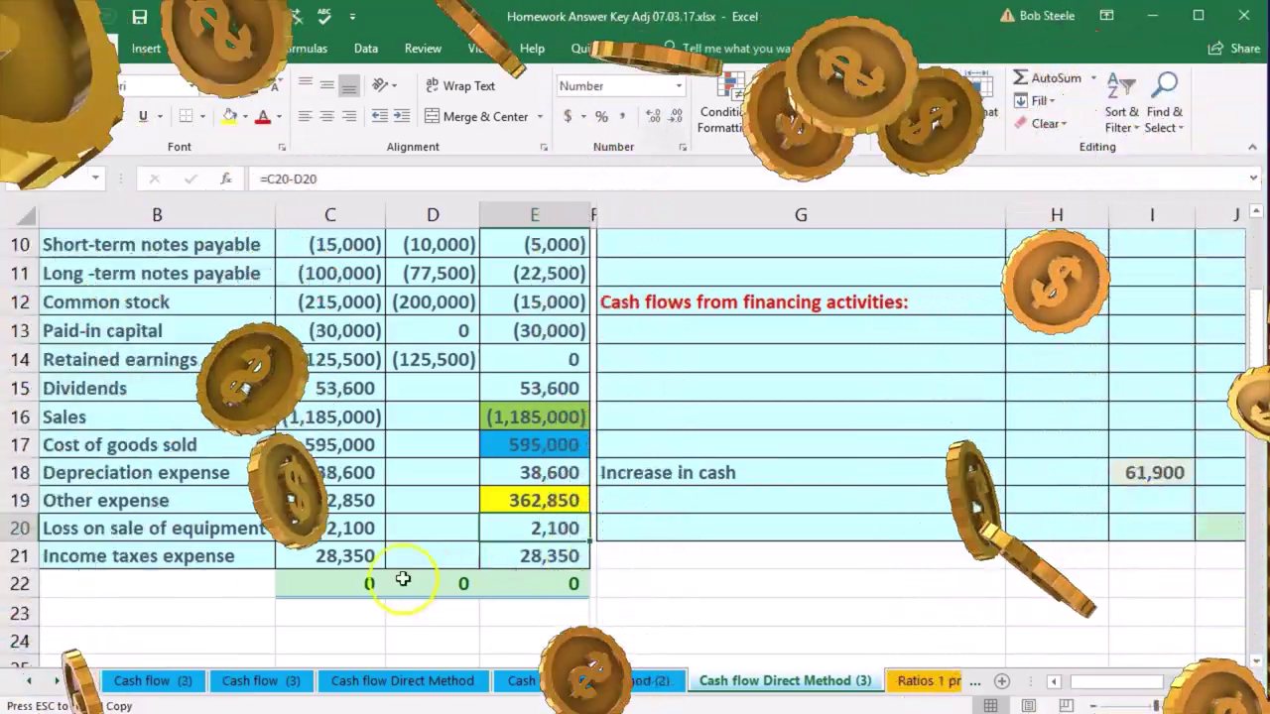
{"action": "left_click", "coordinate": [248, 532]}
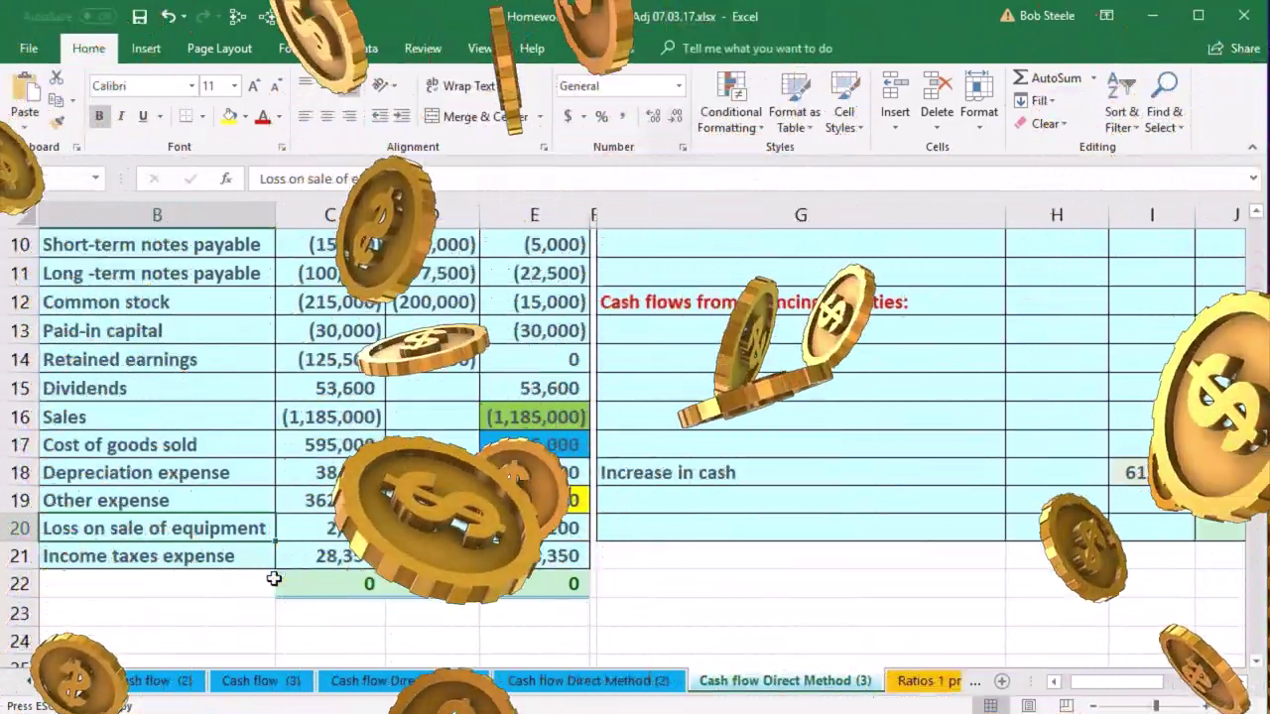
{"action": "scroll", "coordinate": [273, 578], "scroll_direction": "up", "scroll_amount": 1}
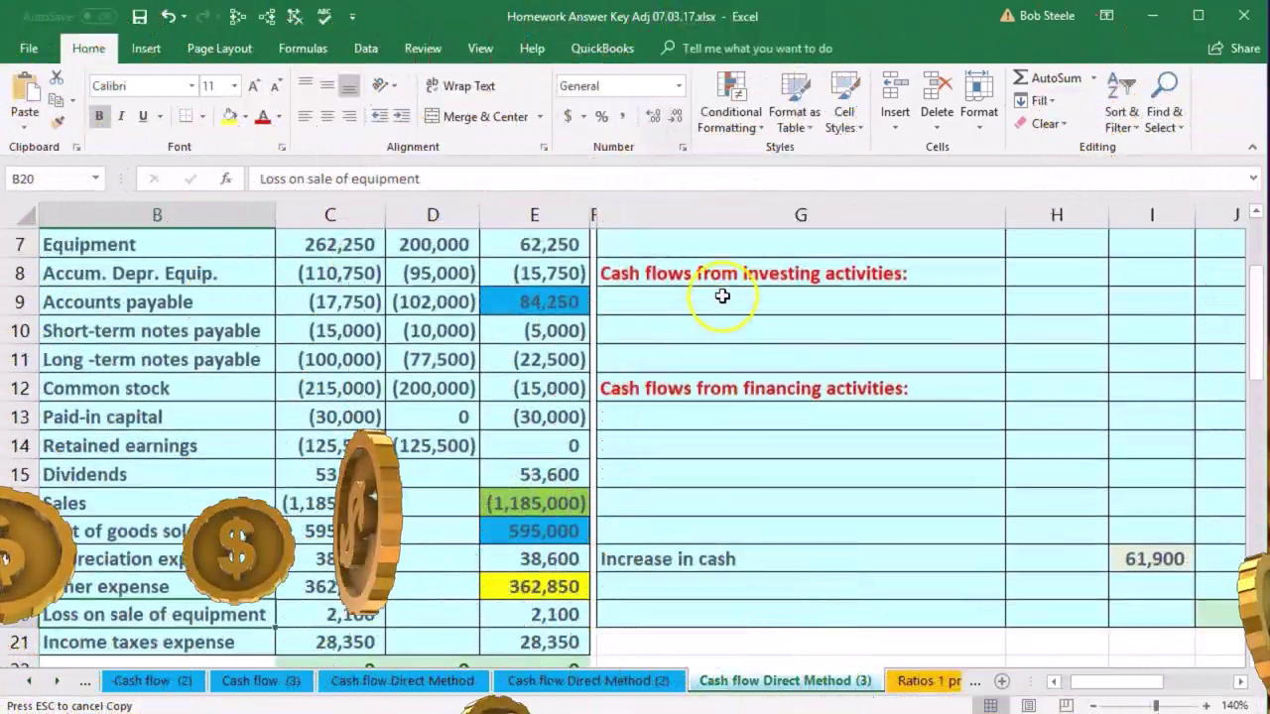
{"action": "scroll", "coordinate": [546, 493], "scroll_direction": "down", "scroll_amount": 1}
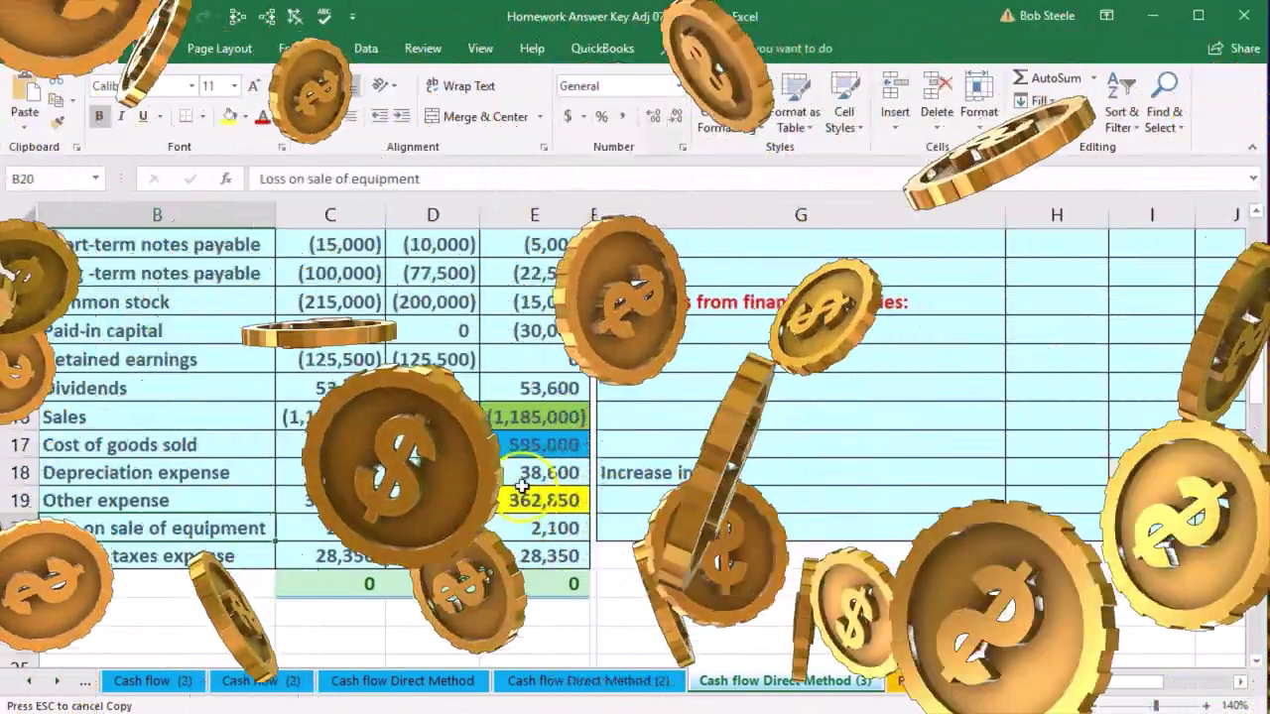
{"action": "left_click", "coordinate": [536, 534]}
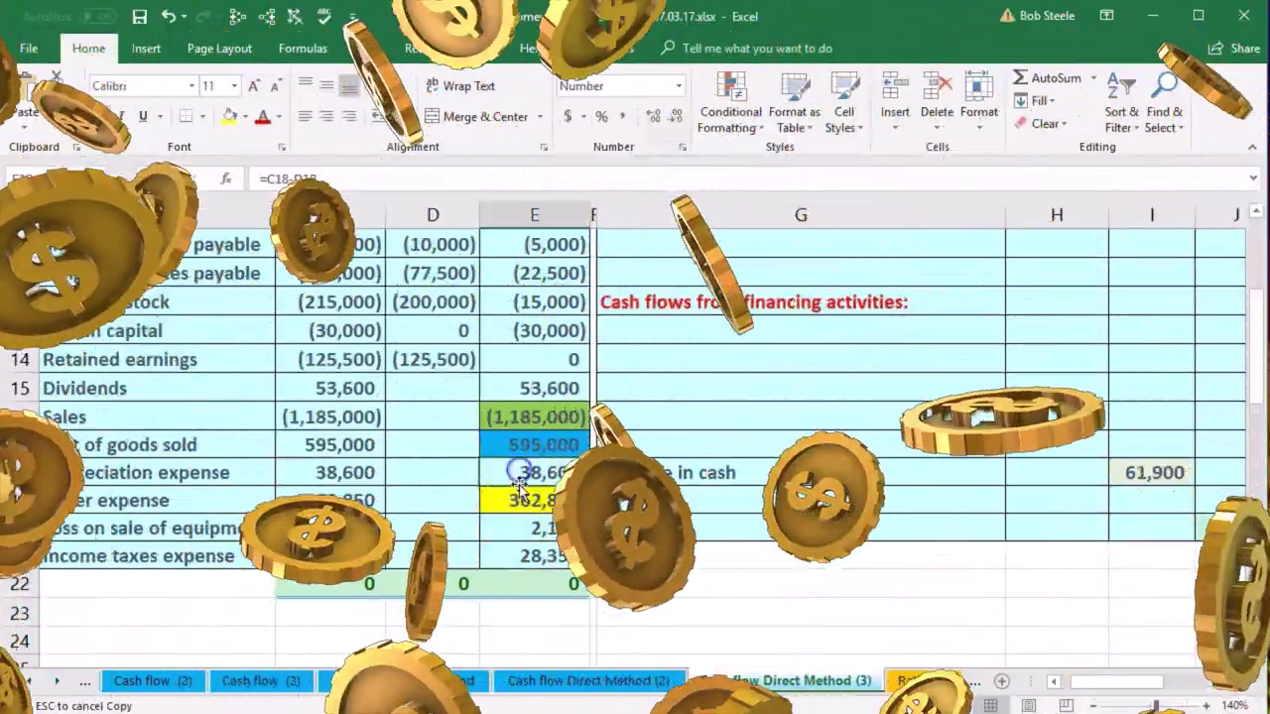
{"action": "left_click", "coordinate": [517, 480]}
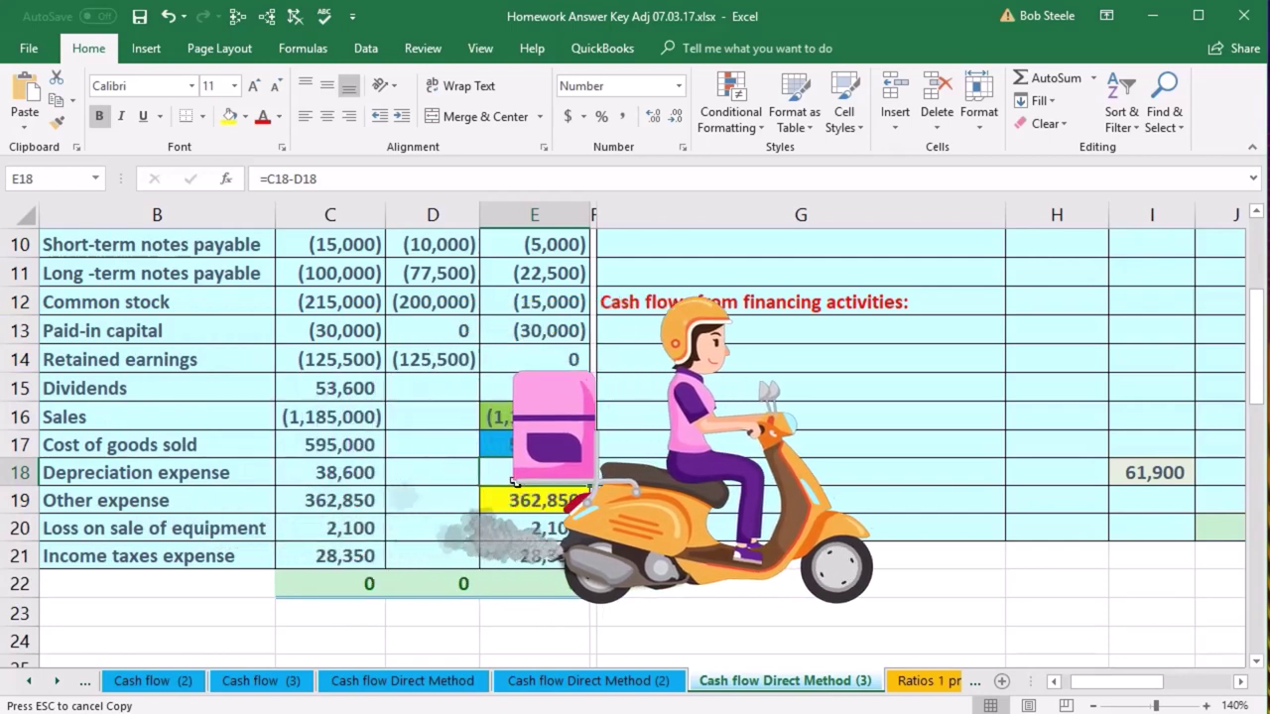
{"action": "left_click", "coordinate": [510, 530]}
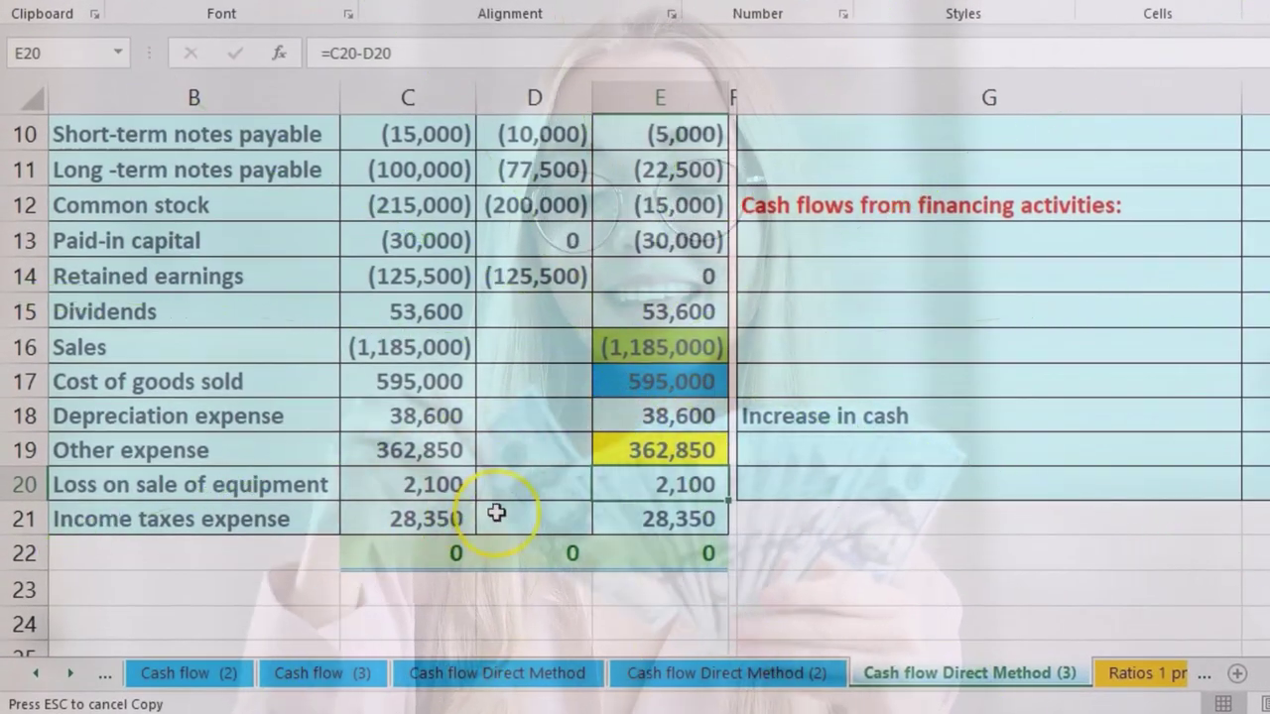
{"action": "left_click", "coordinate": [501, 511]}
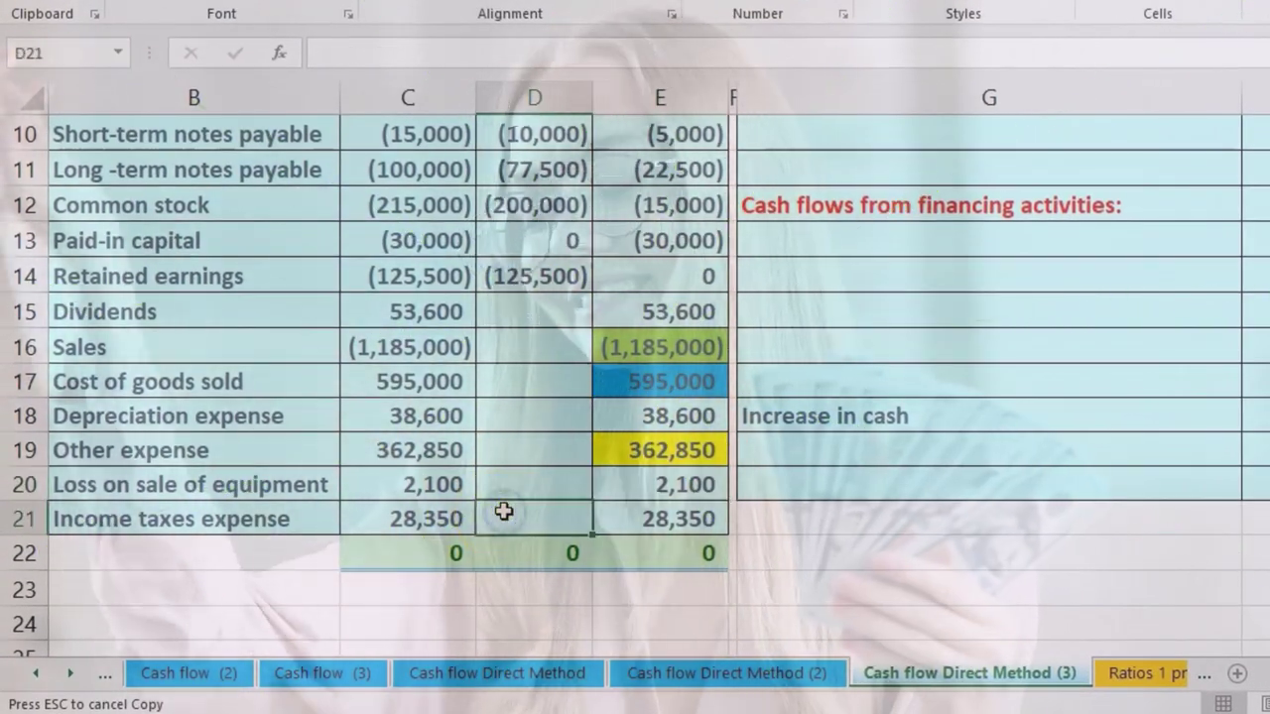
- Shade the Income taxes expense difference in E21 with the standard orange fill
{"action": "left_click", "coordinate": [646, 526]}
{"action": "scroll", "coordinate": [647, 535], "scroll_direction": "up", "scroll_amount": 1}
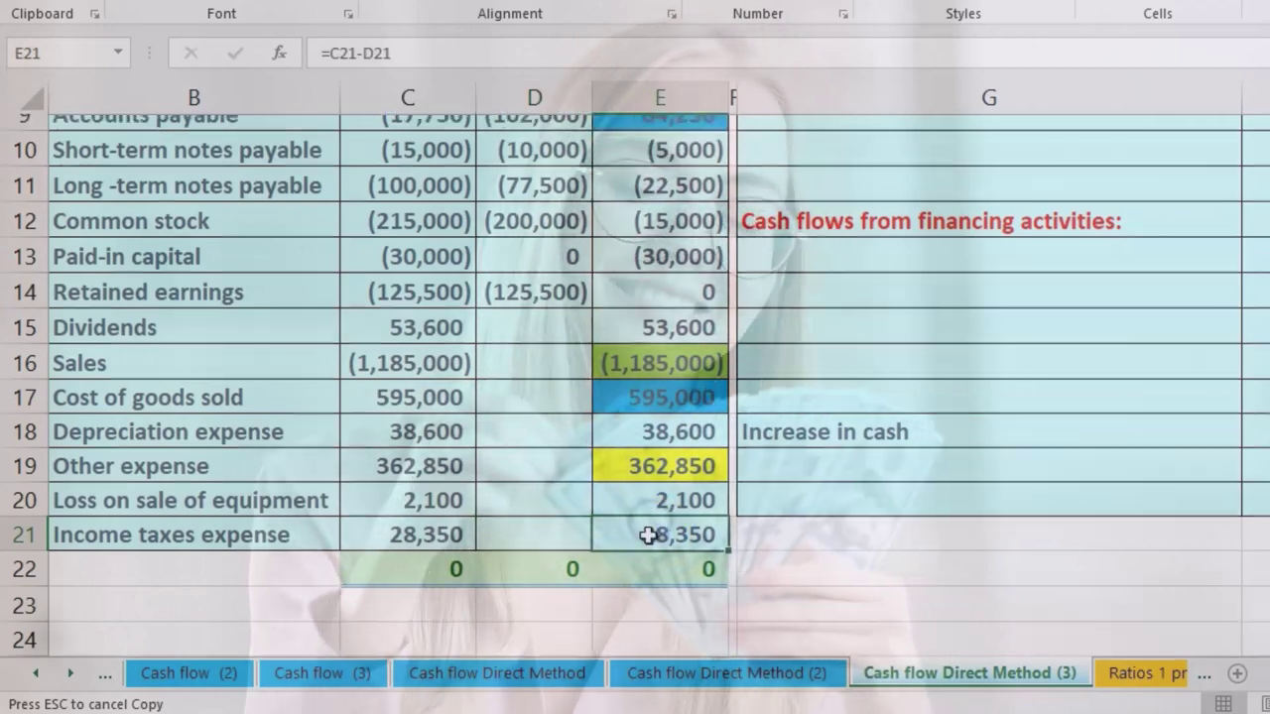
{"action": "scroll", "coordinate": [647, 536], "scroll_direction": "up", "scroll_amount": 2}
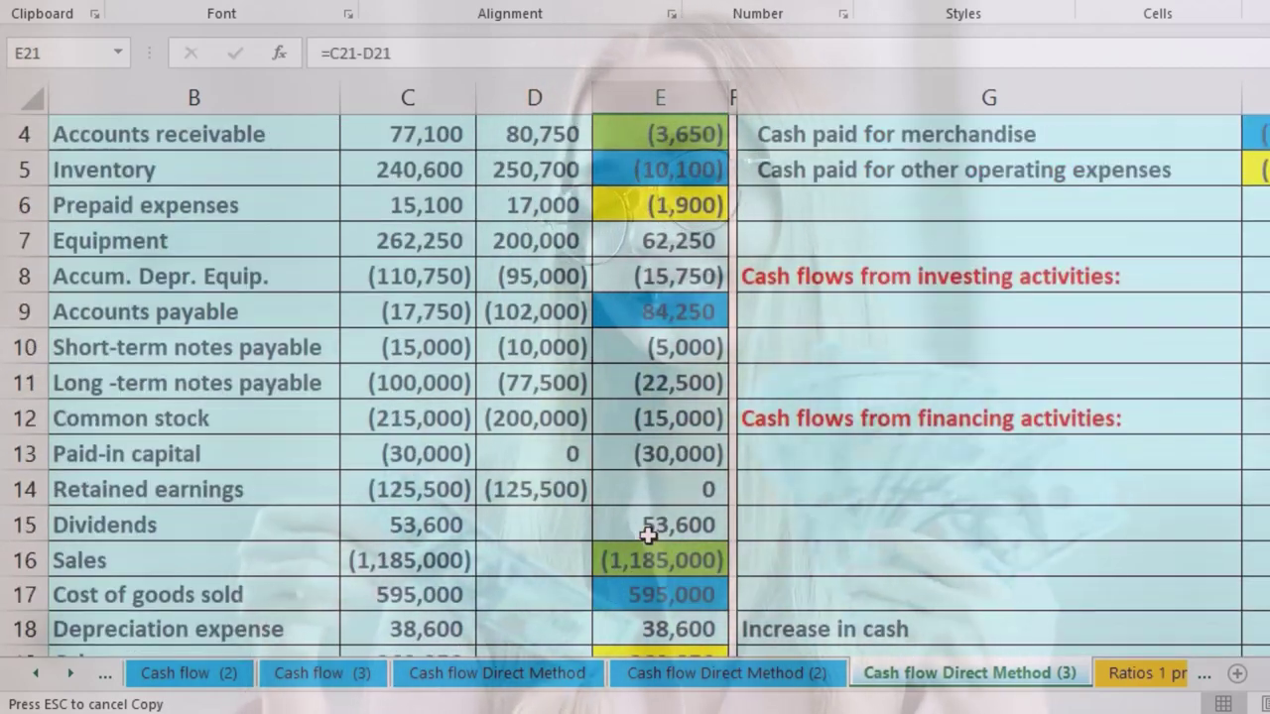
{"action": "scroll", "coordinate": [646, 536], "scroll_direction": "up", "scroll_amount": 1}
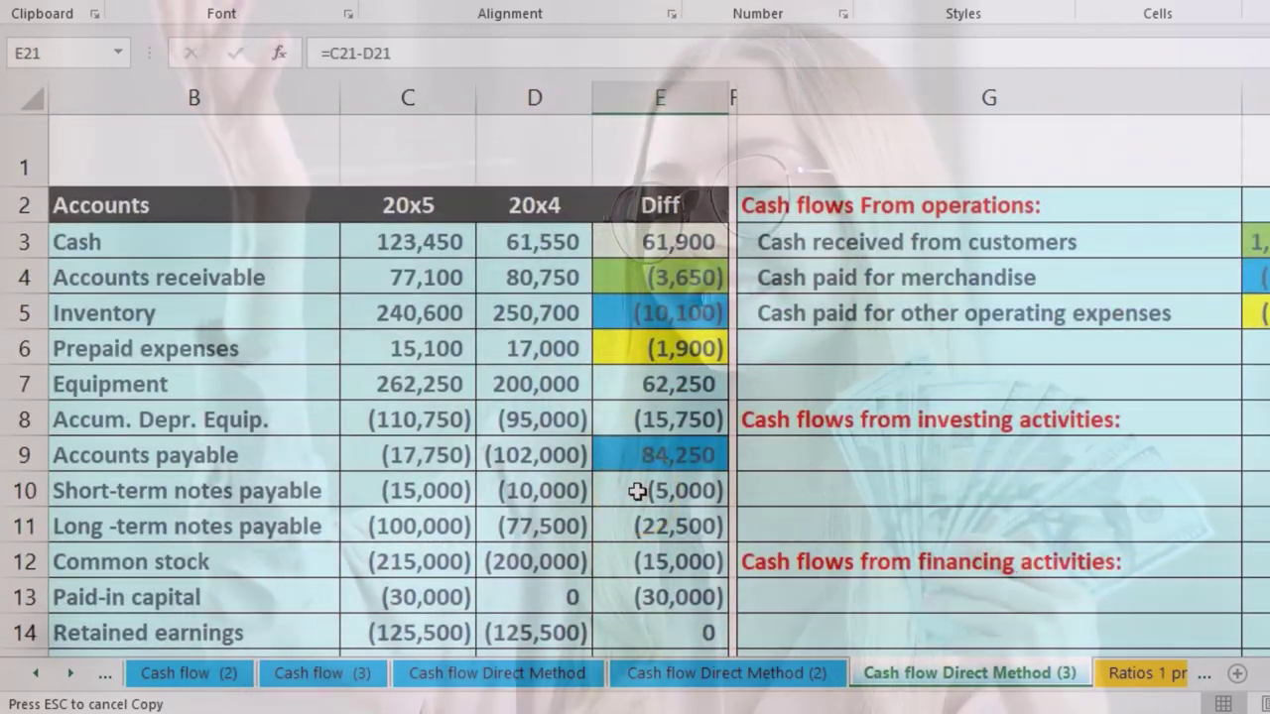
{"action": "scroll", "coordinate": [637, 491], "scroll_direction": "down", "scroll_amount": 2}
{"action": "left_click", "coordinate": [673, 623]}
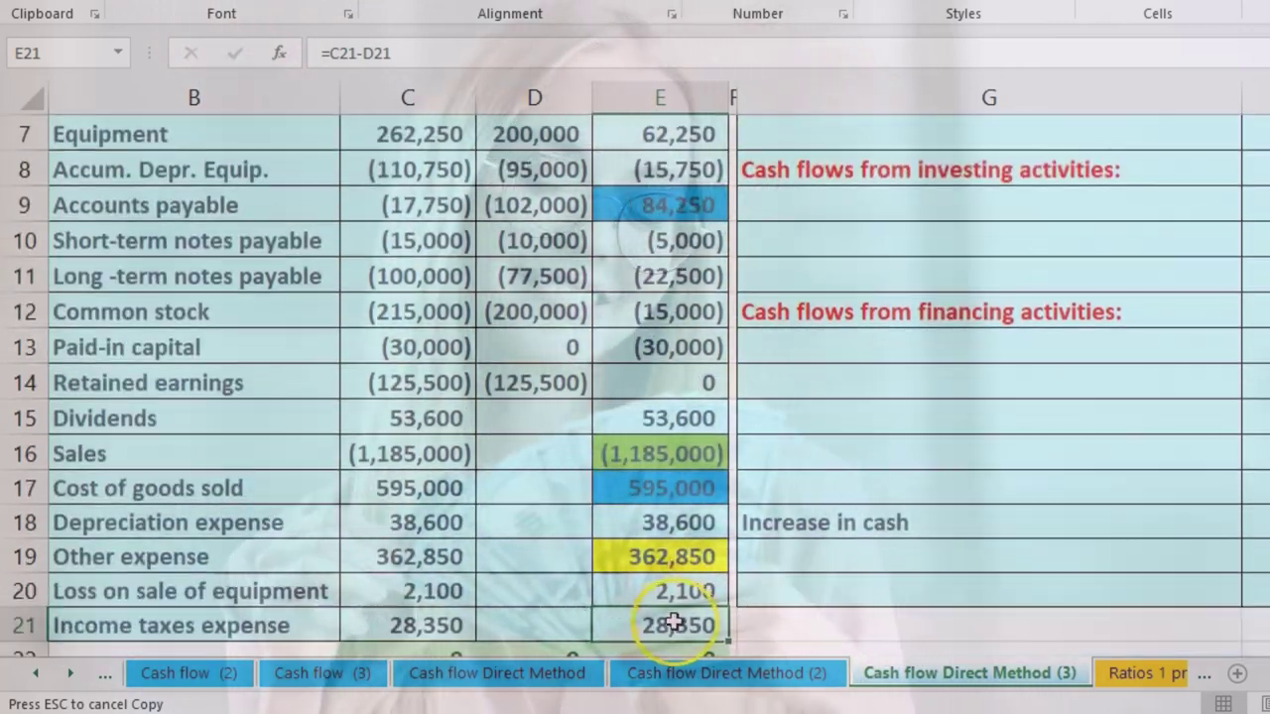
{"action": "right_click", "coordinate": [674, 623]}
{"action": "left_click", "coordinate": [795, 687]}
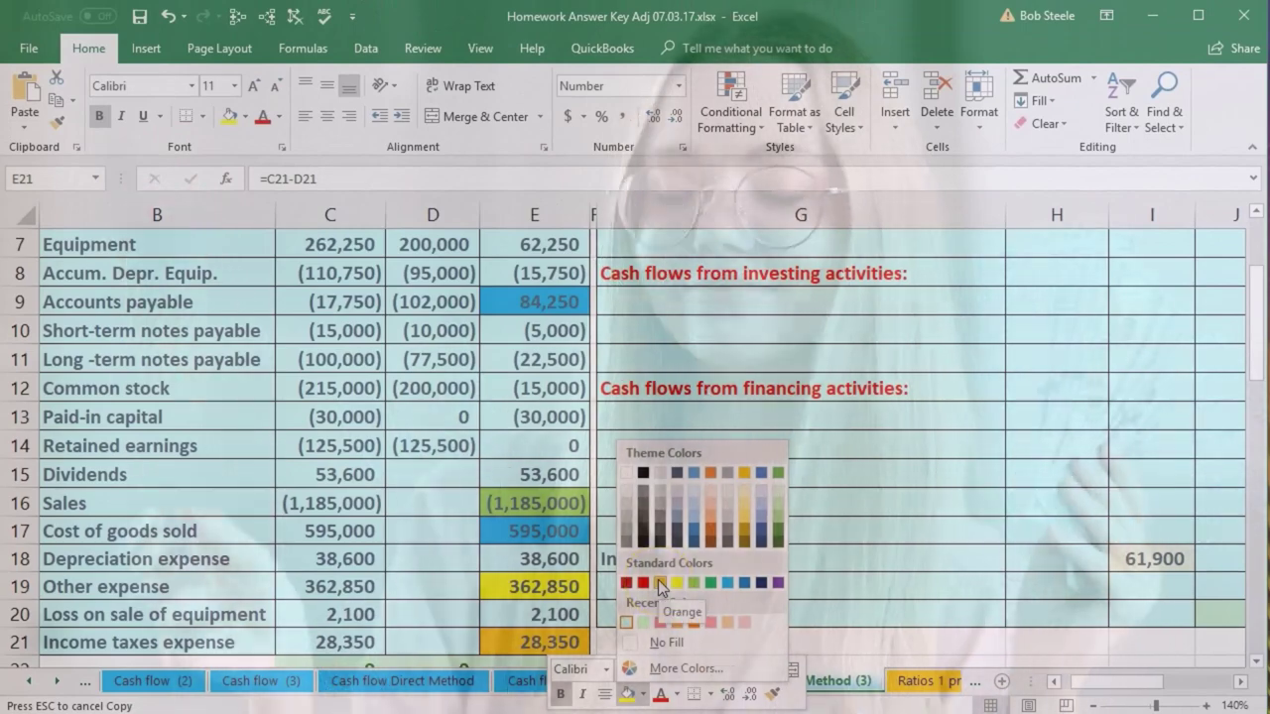
{"action": "left_click", "coordinate": [657, 579]}
- Enter the label "Cash paid for taxes" in G6 under Cash paid for other operating expenses
{"action": "scroll", "coordinate": [807, 519], "scroll_direction": "up", "scroll_amount": 2}
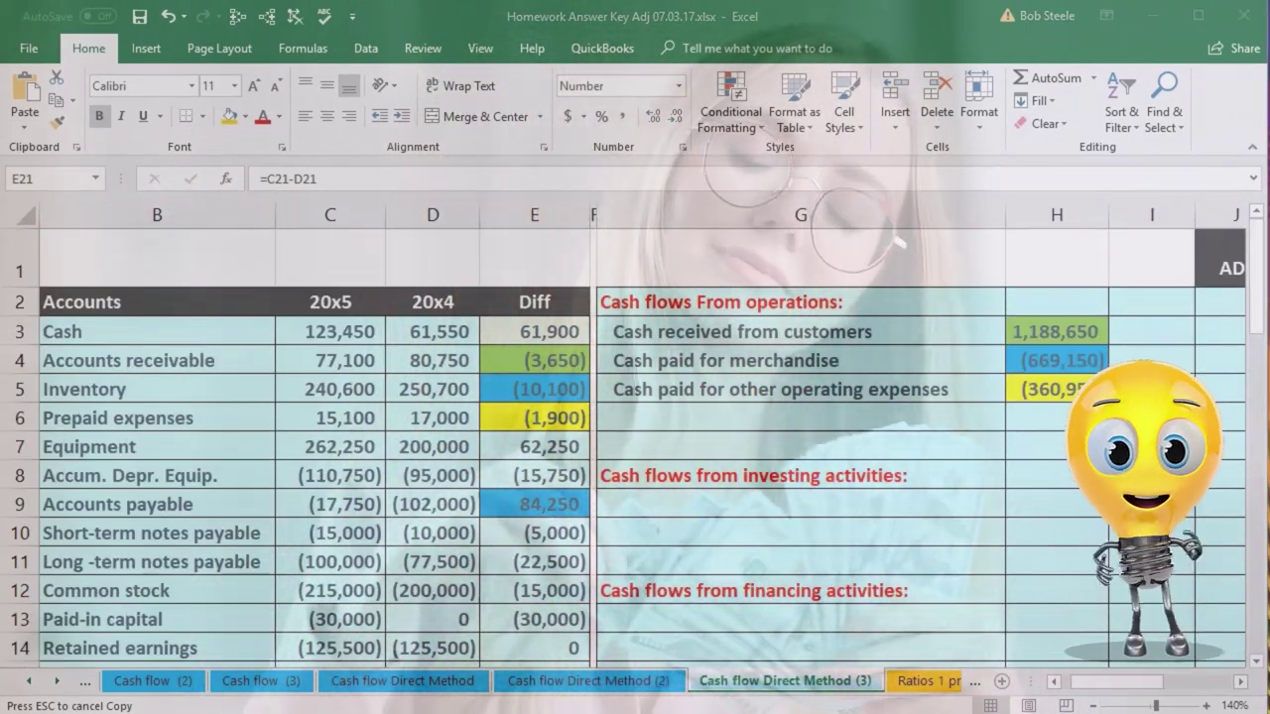
{"action": "left_click", "coordinate": [751, 427]}
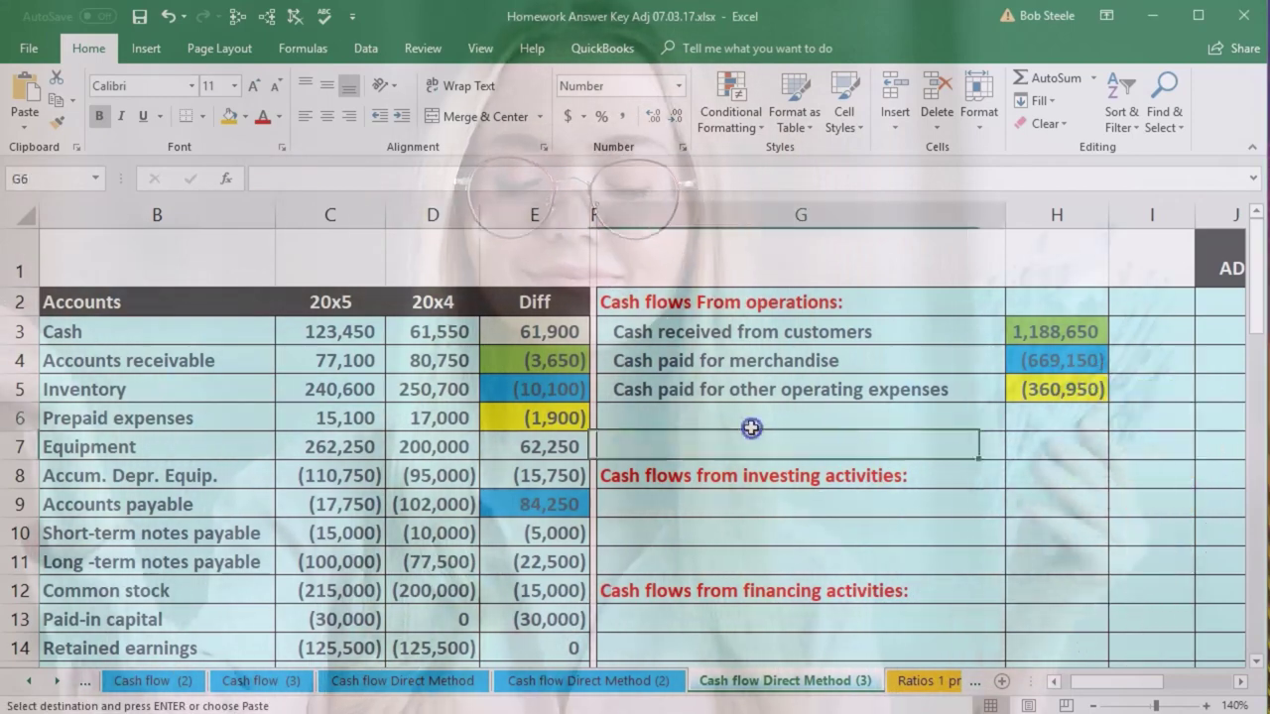
{"action": "type", "text": "Cash paid for taxes"}
- Calculate the cash paid for taxes in H6 with the formula =-E21
{"action": "left_click", "coordinate": [1059, 417]}
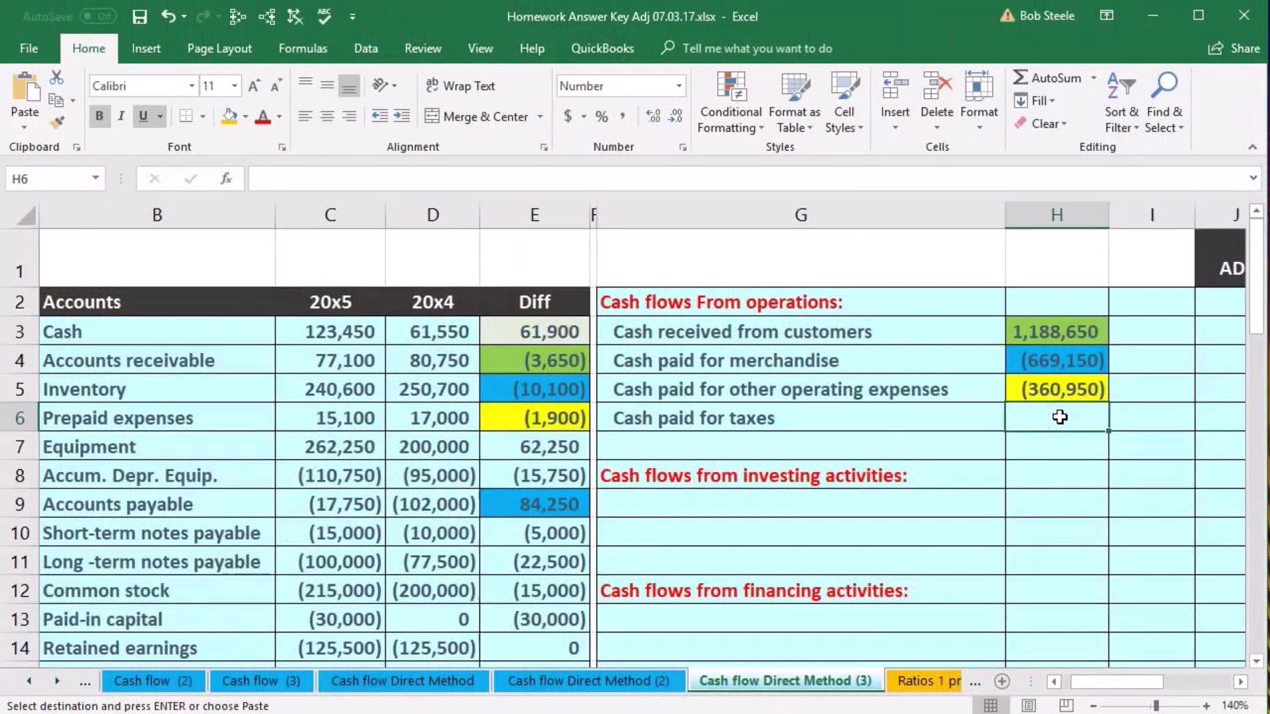
{"action": "scroll", "coordinate": [640, 550], "scroll_direction": "down", "scroll_amount": 2}
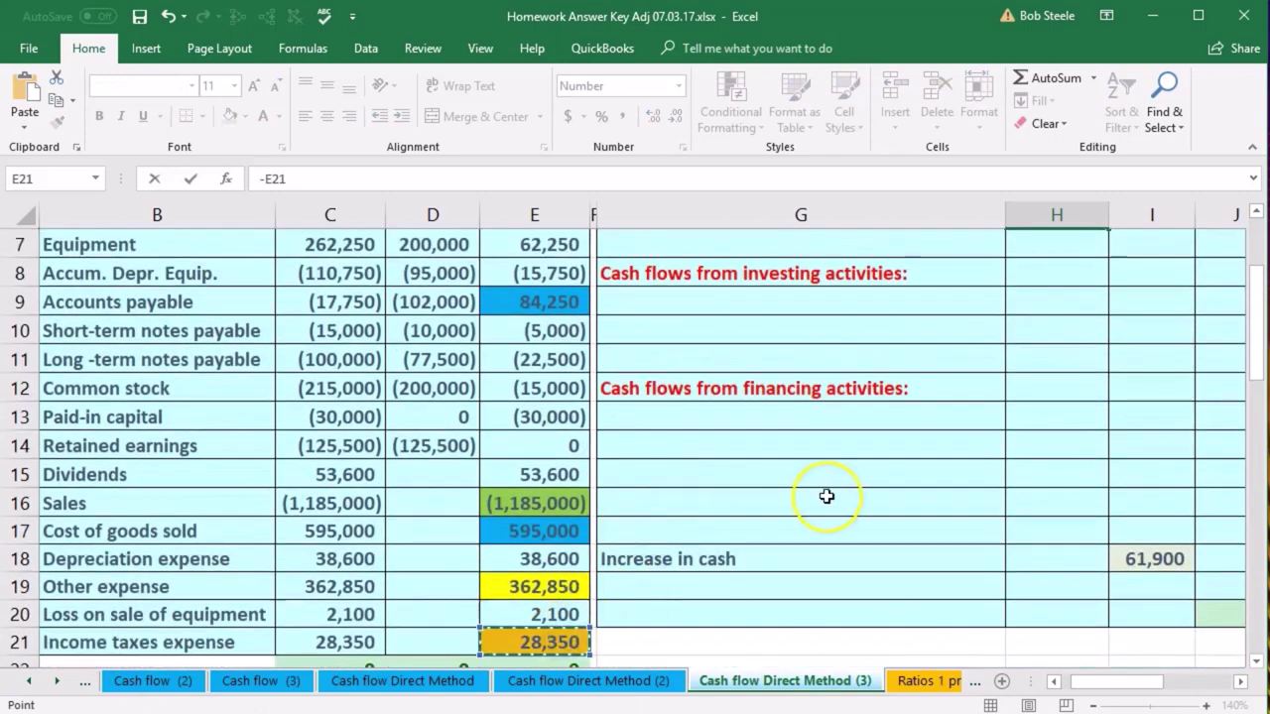
{"action": "scroll", "coordinate": [826, 496], "scroll_direction": "up", "scroll_amount": 2}
{"action": "key", "text": "Return"}
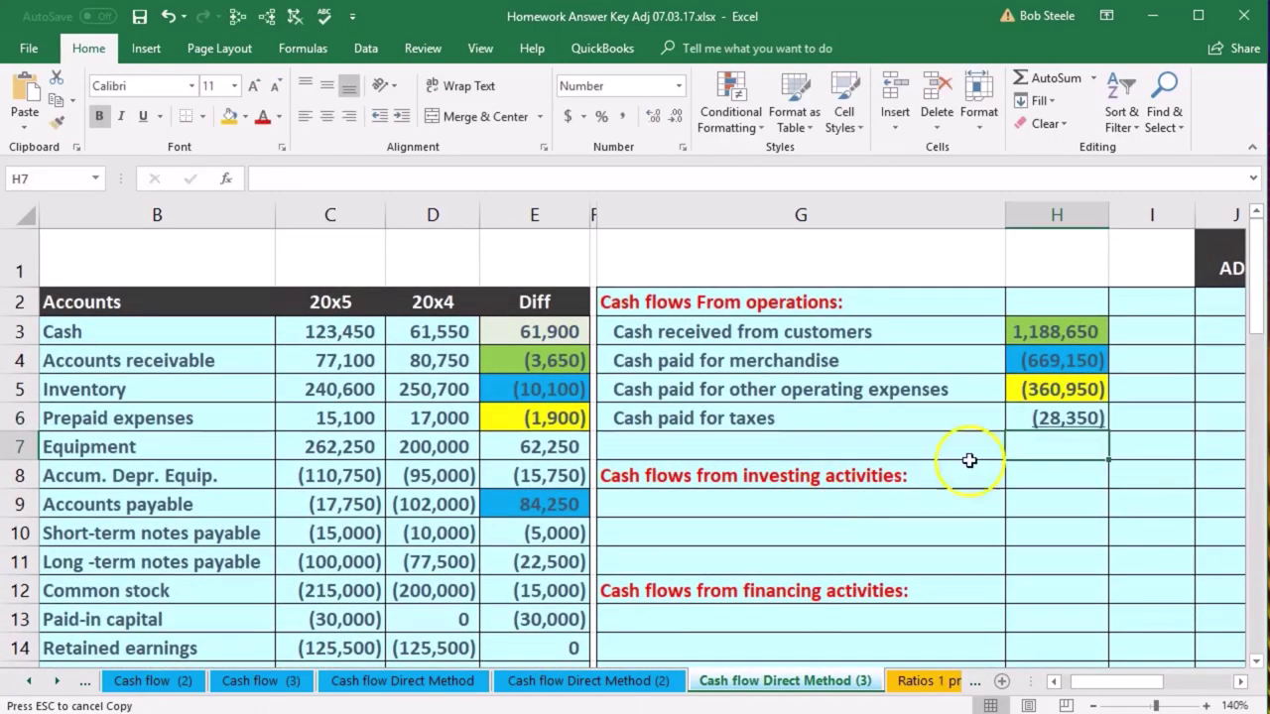
- Shade the cash paid for taxes amount in H6 with the same orange fill
{"action": "left_click", "coordinate": [1041, 418]}
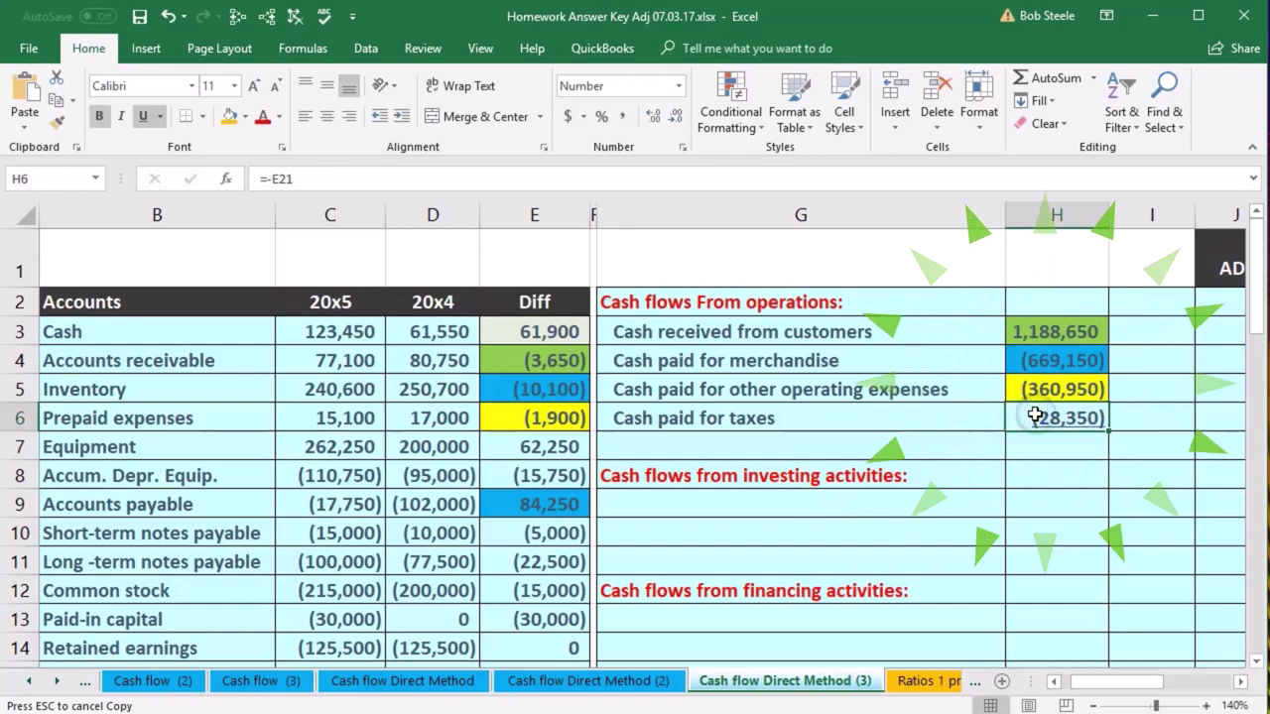
{"action": "right_click", "coordinate": [1036, 416]}
{"action": "left_click", "coordinate": [1062, 384]}
{"action": "left_click", "coordinate": [905, 483]}
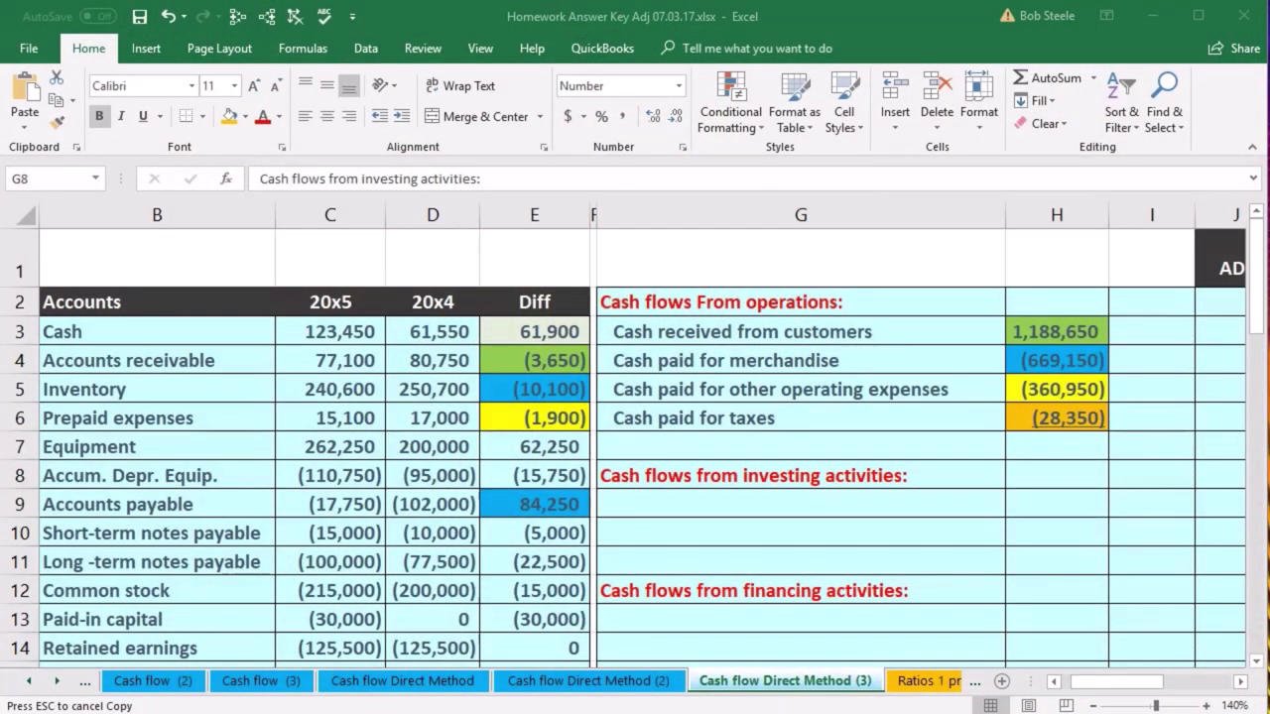
- Enter the label "Net cash flow from operating activities" in G7 under Cash paid for taxes
{"action": "left_click", "coordinate": [787, 446]}
{"action": "type", "text": "Net cash flow from operating activities"}
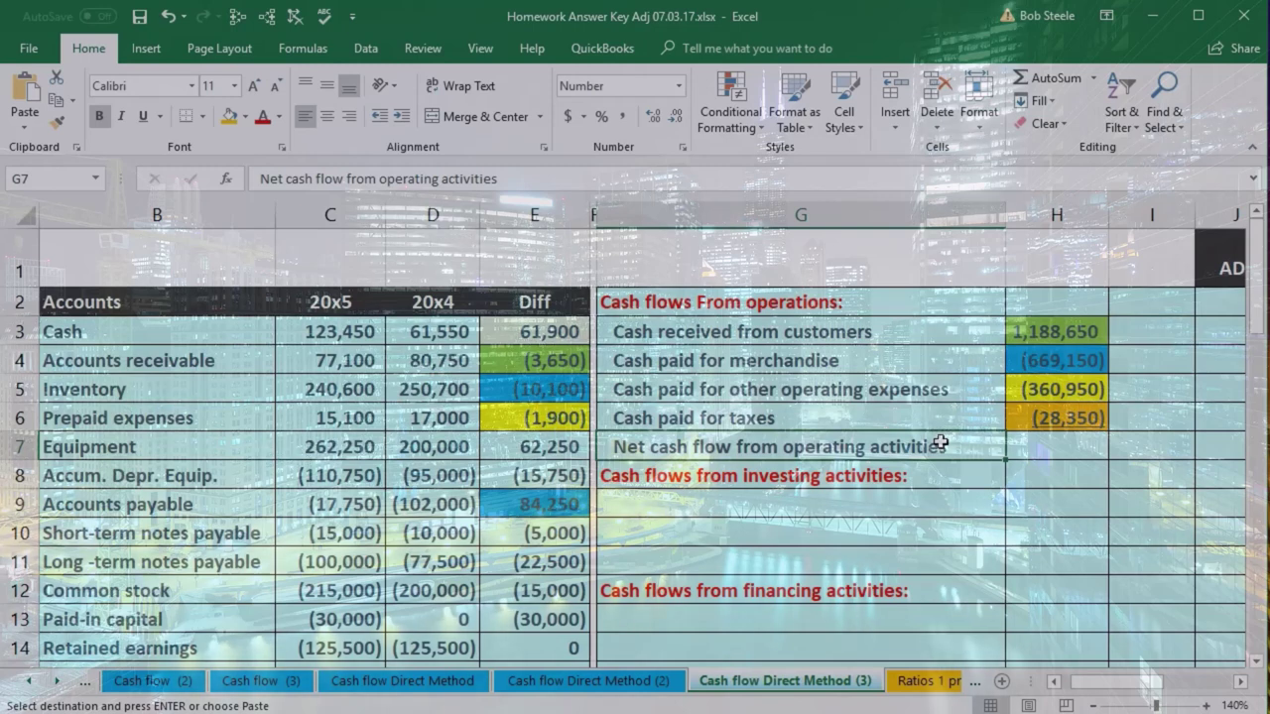
{"action": "key", "text": "Right"}
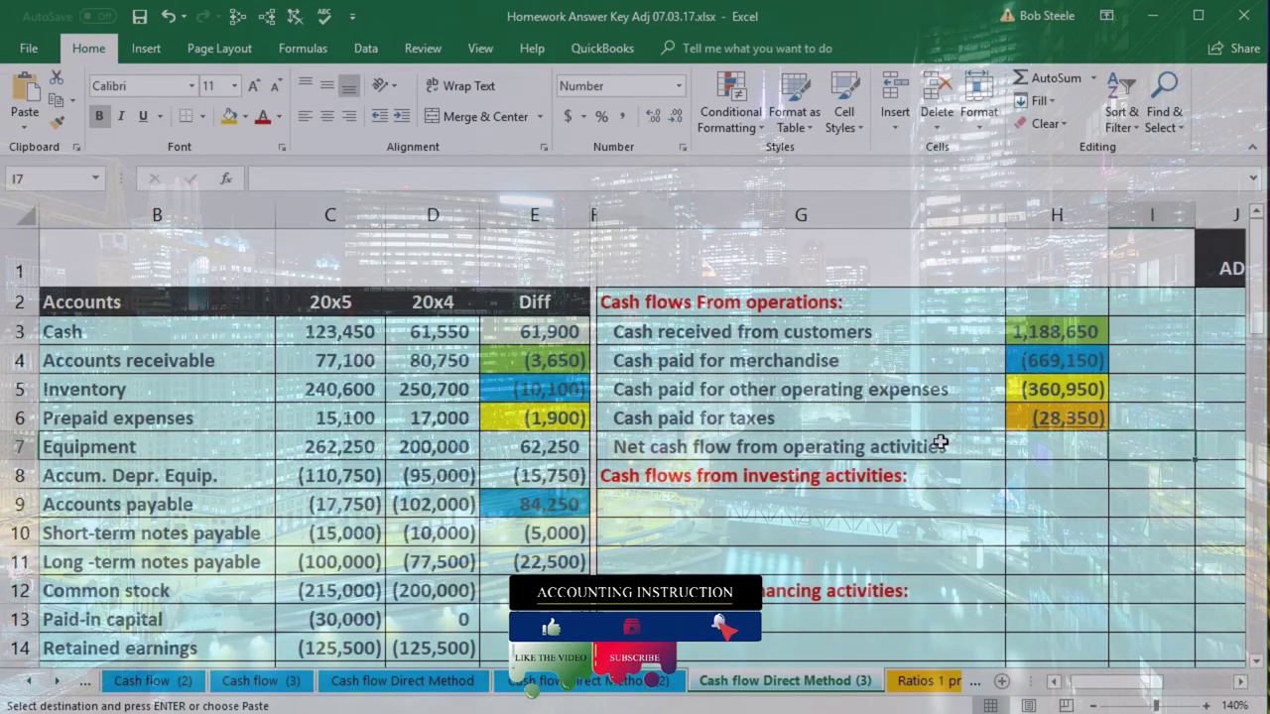
- Calculate the net cash flow from operating activities in I7 with the formula =SUM(H3:H6)
{"action": "left_click_drag", "start_coordinate": [1035, 331], "coordinate": [1030, 388]}
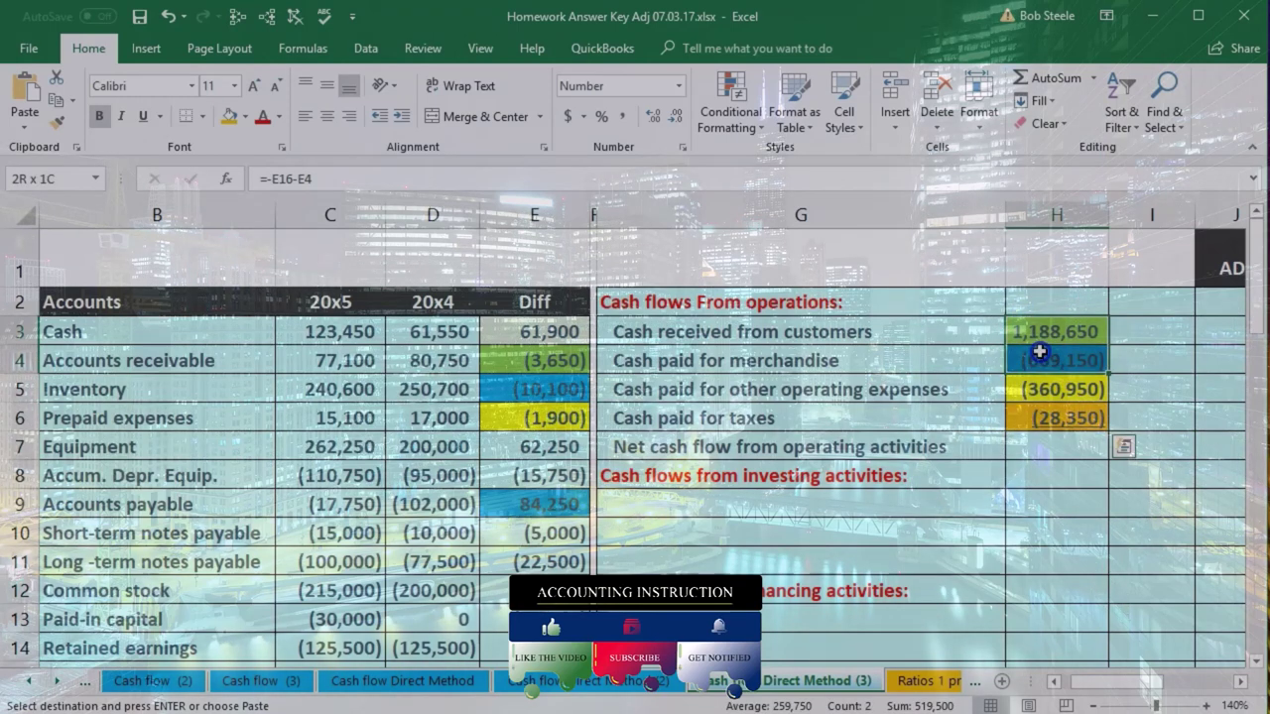
{"action": "left_click_drag", "start_coordinate": [1038, 352], "coordinate": [1036, 376]}
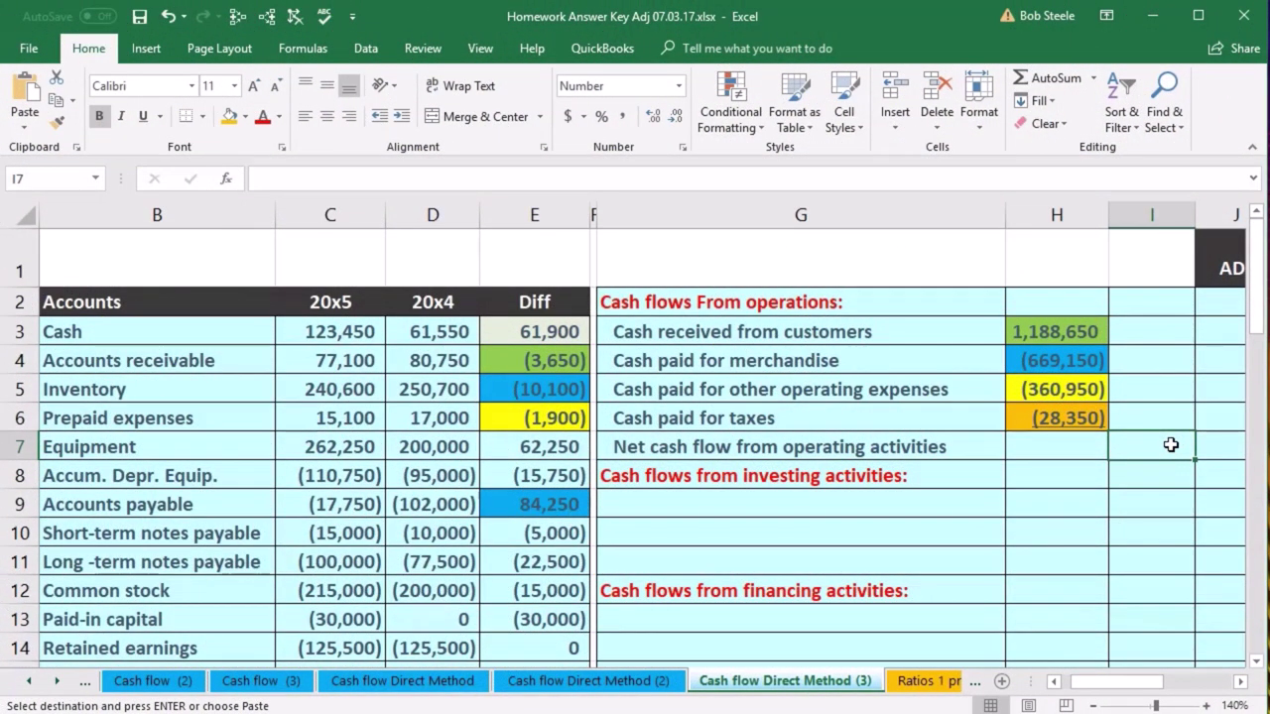
{"action": "type", "text": "=sum"}
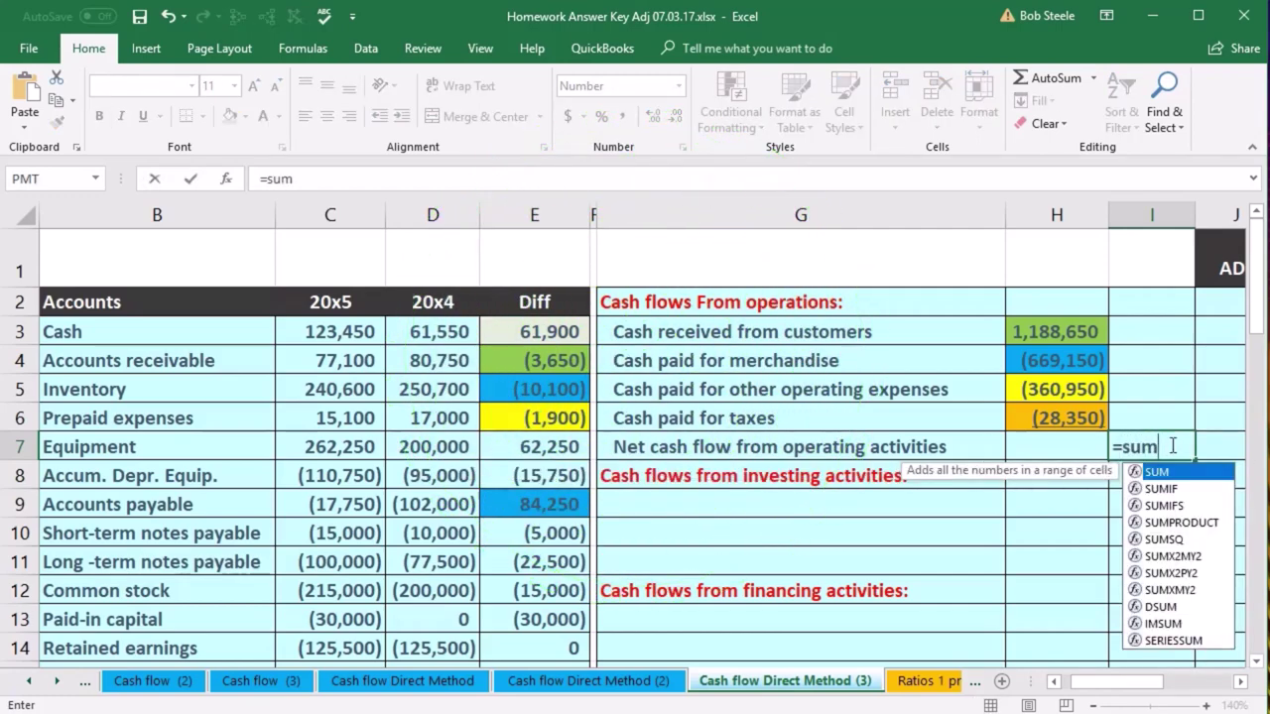
{"action": "double_click", "coordinate": [1159, 474]}
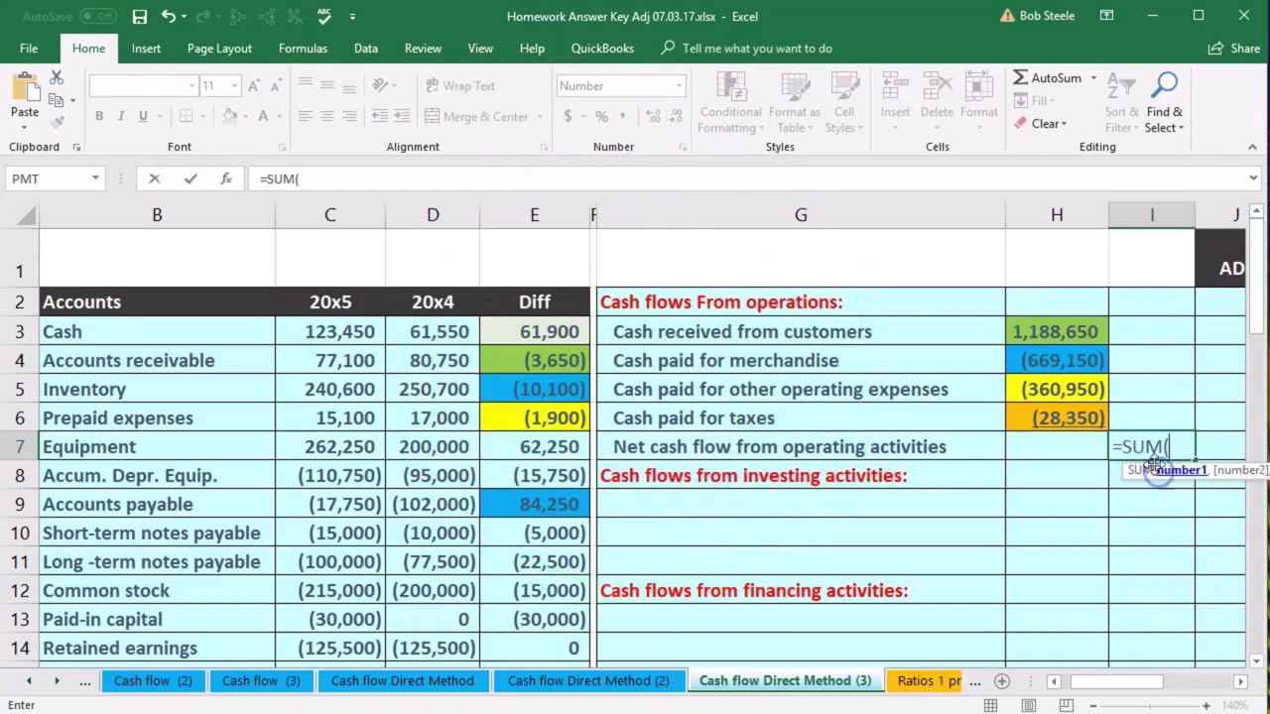
{"action": "left_click", "coordinate": [1067, 333]}
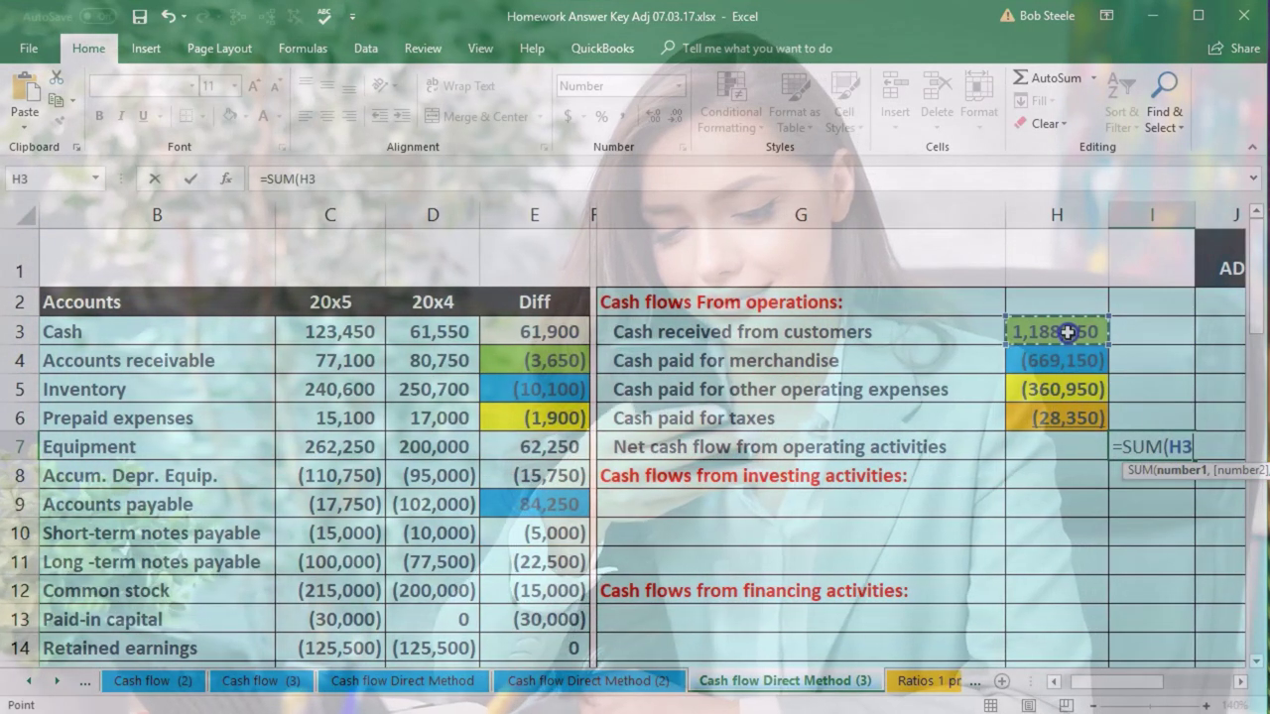
{"action": "left_click_drag", "start_coordinate": [1068, 333], "coordinate": [1073, 417]}
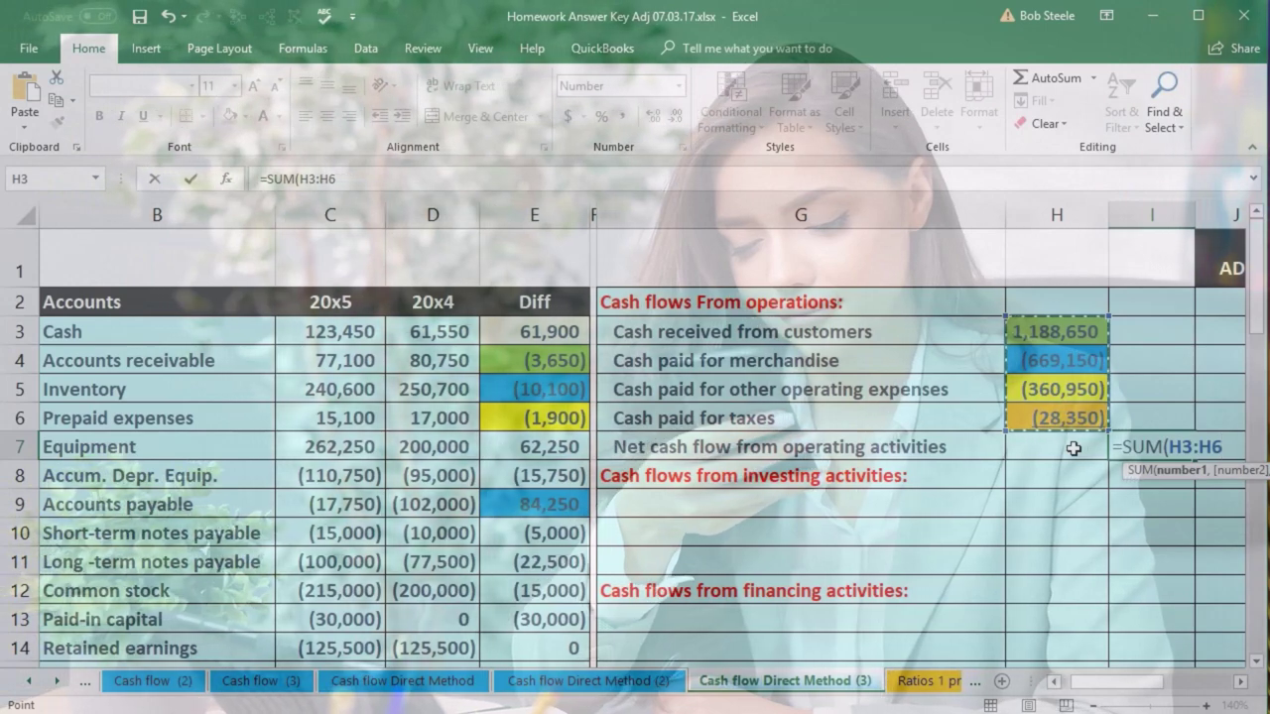
{"action": "key", "text": "Return"}
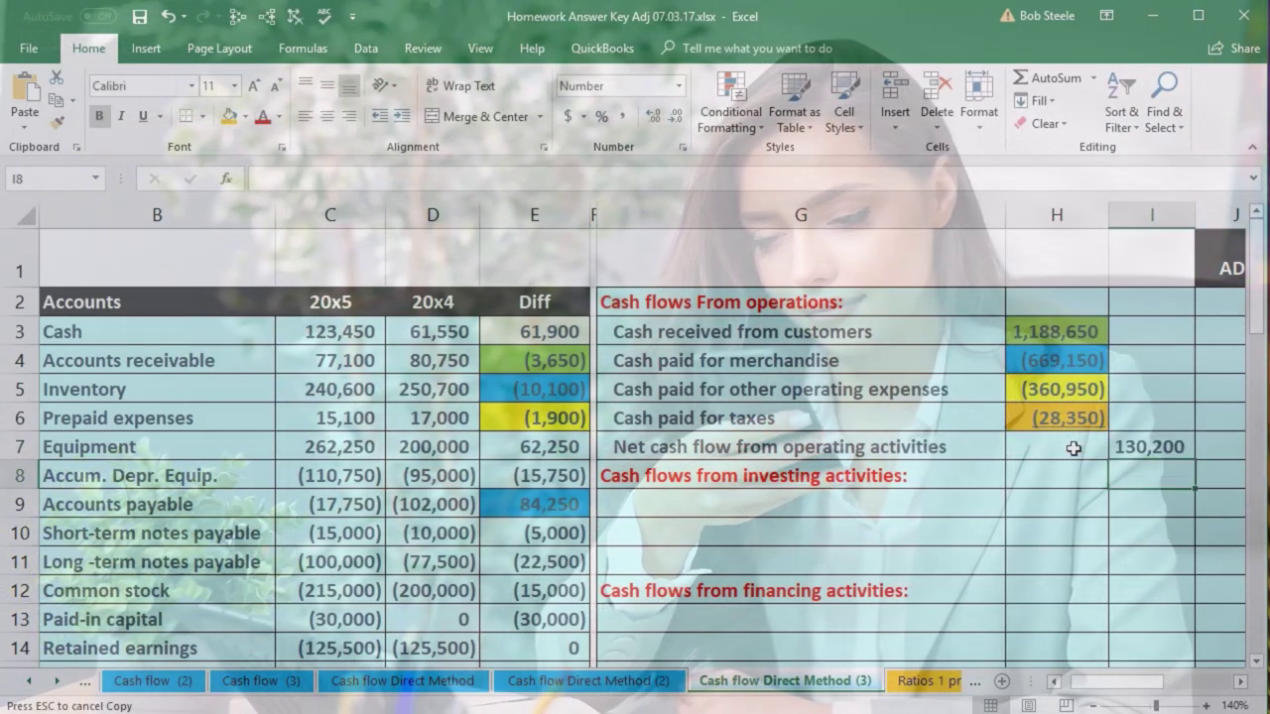
{"action": "left_click", "coordinate": [1073, 449]}
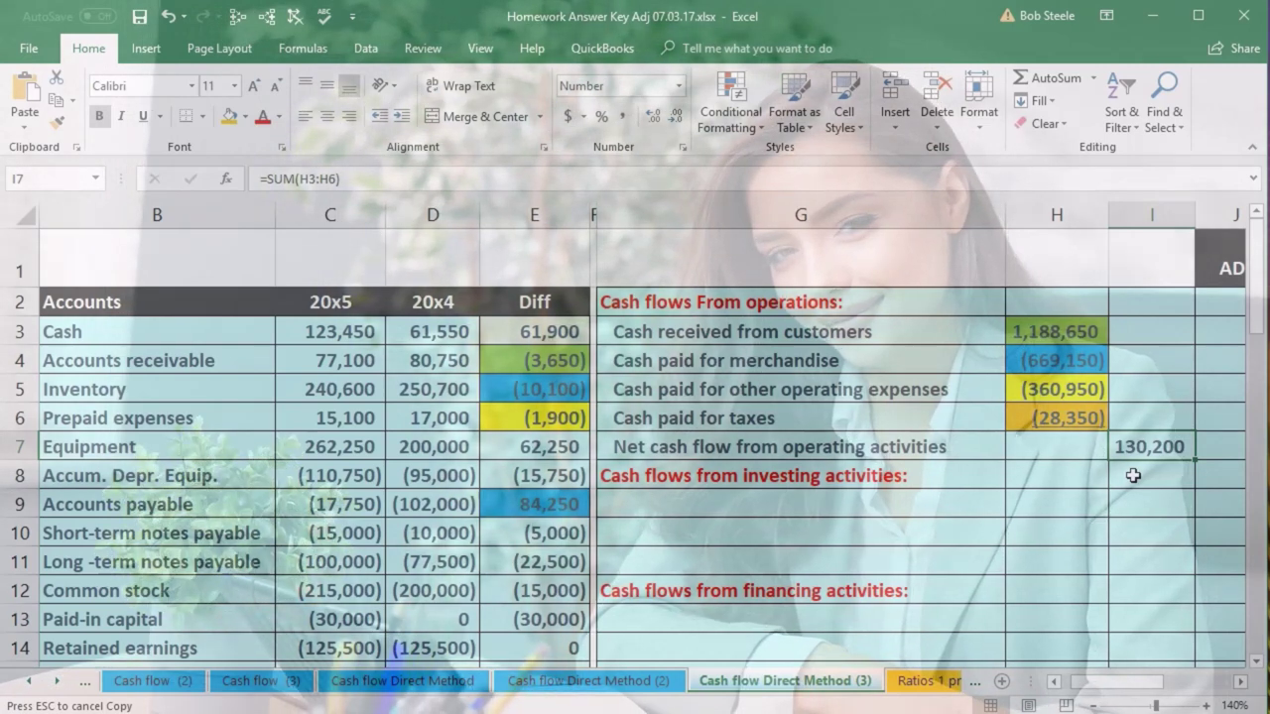
- Review the operations, investing and financing section headings of the cash flow statement in column G and the rows beneath them
{"action": "left_click", "coordinate": [810, 483]}
{"action": "left_click", "coordinate": [809, 589]}
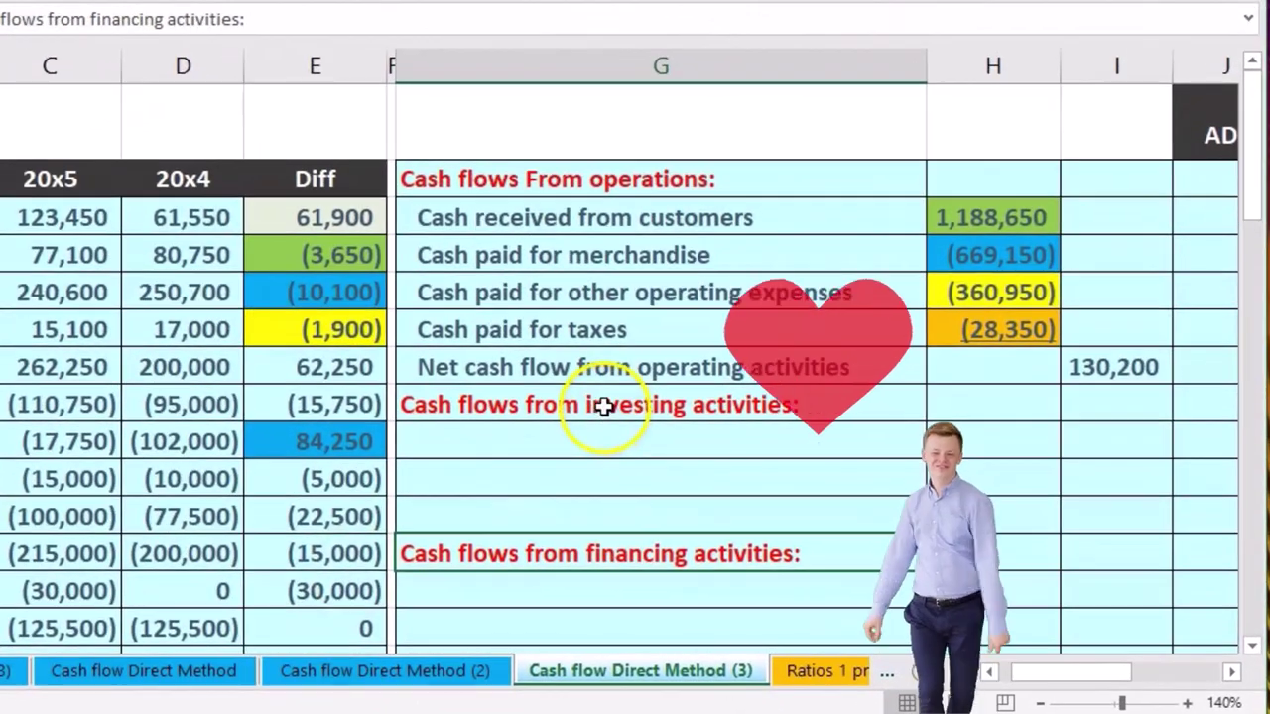
{"action": "left_click", "coordinate": [758, 475]}
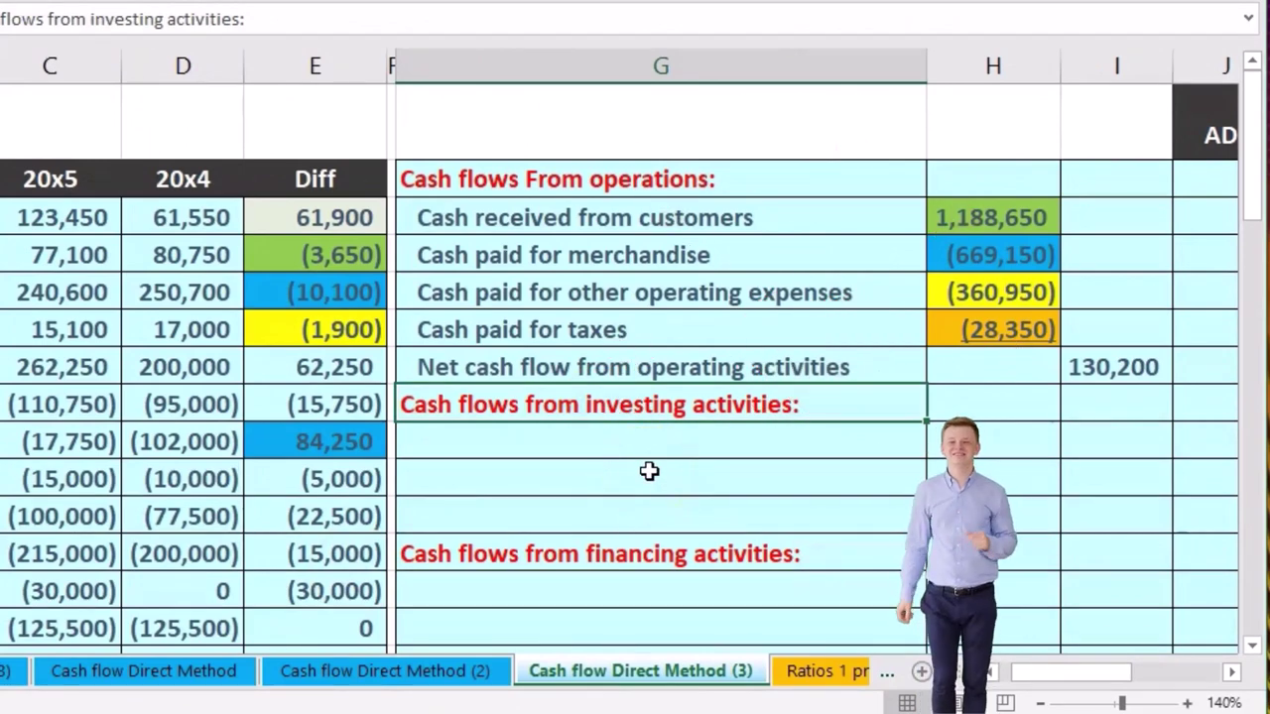
{"action": "scroll", "coordinate": [649, 471], "scroll_direction": "down", "scroll_amount": 2}
{"action": "left_click", "coordinate": [659, 404]}
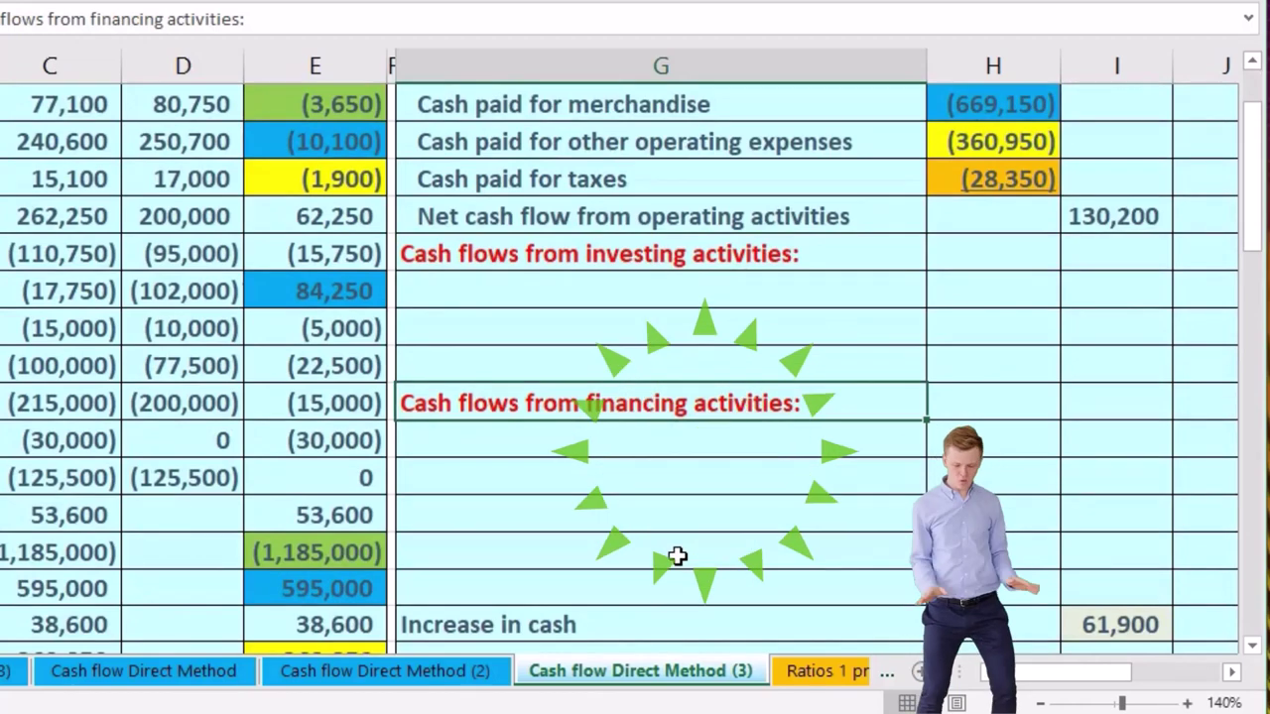
{"action": "scroll", "coordinate": [676, 555], "scroll_direction": "up", "scroll_amount": 2}
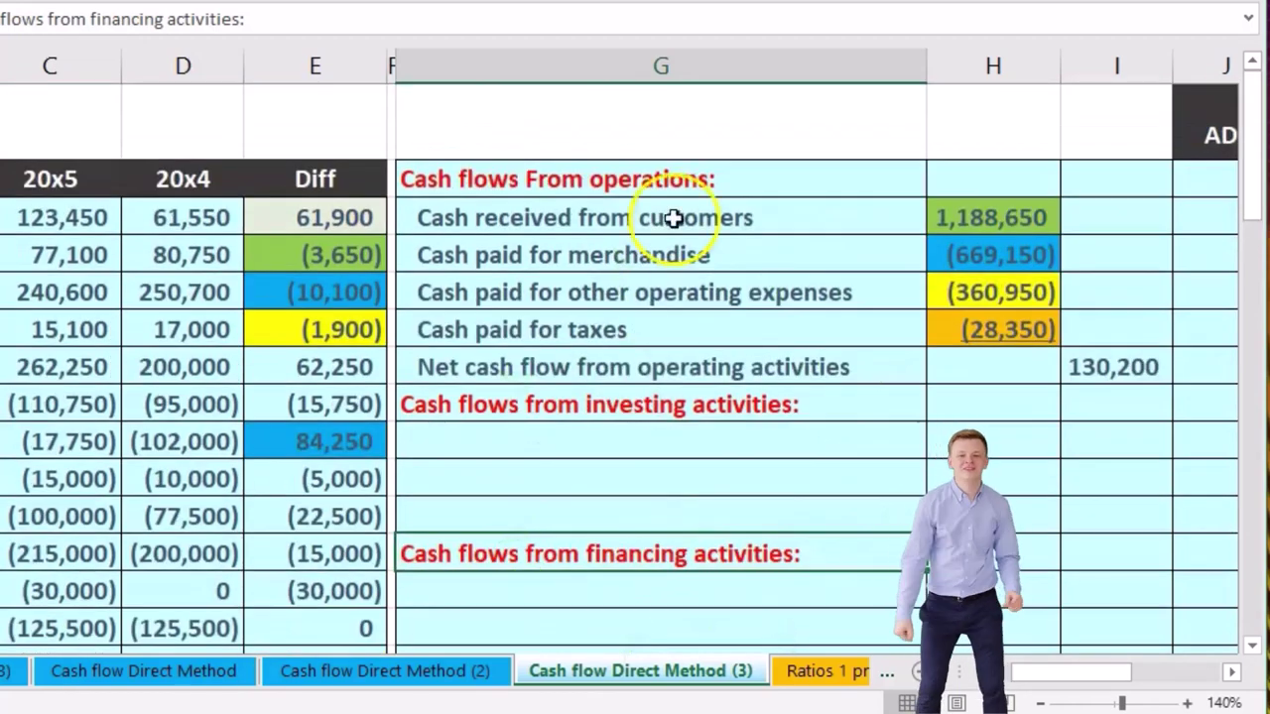
{"action": "left_click", "coordinate": [683, 175]}
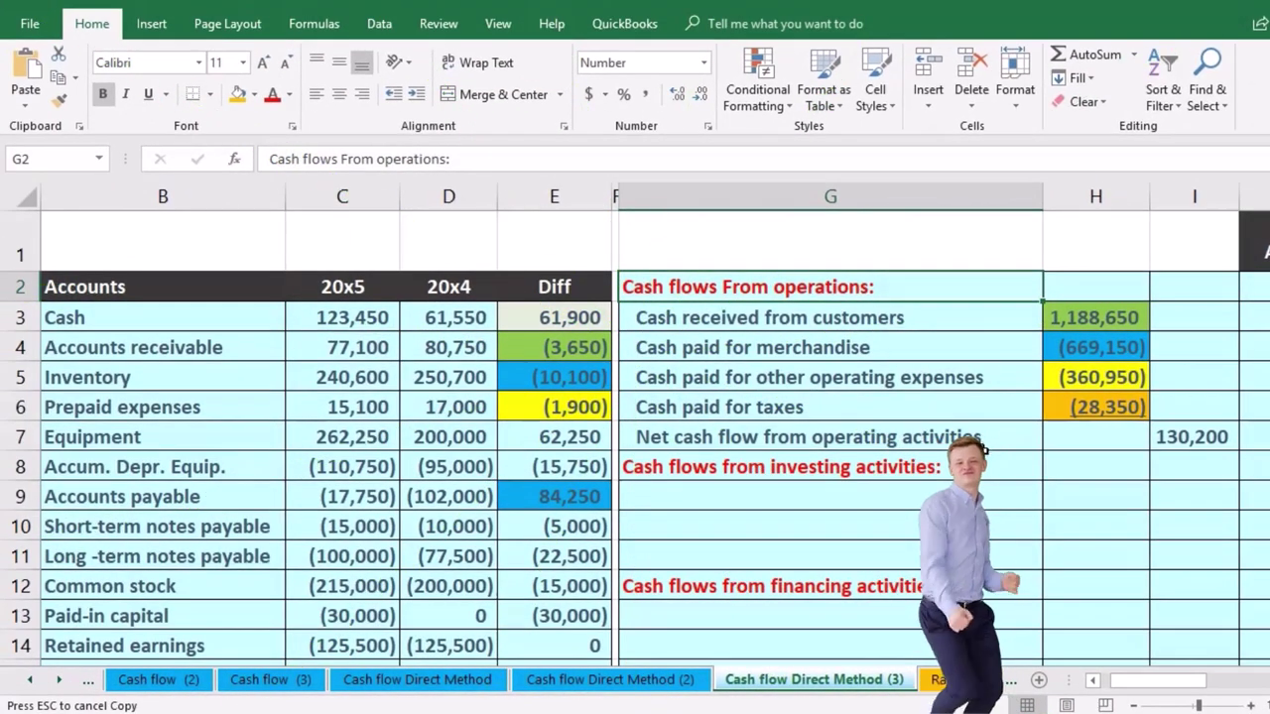
{"action": "scroll", "coordinate": [717, 499], "scroll_direction": "down", "scroll_amount": 1}
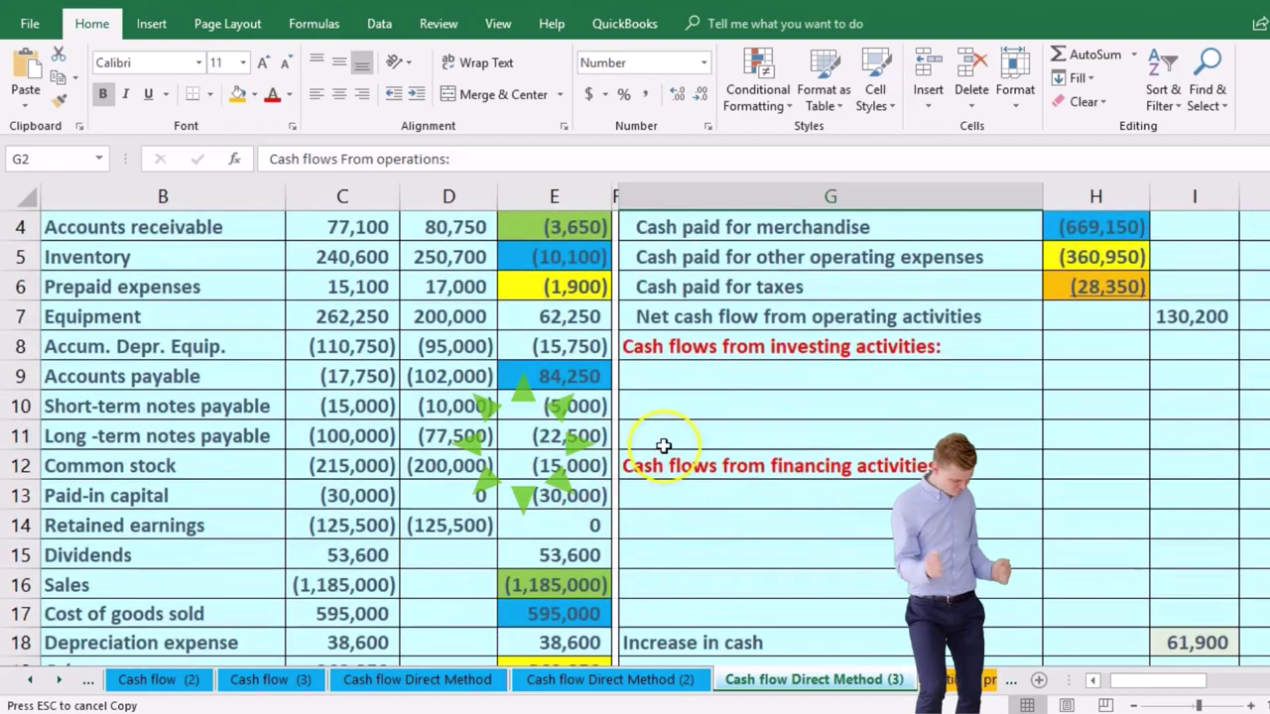